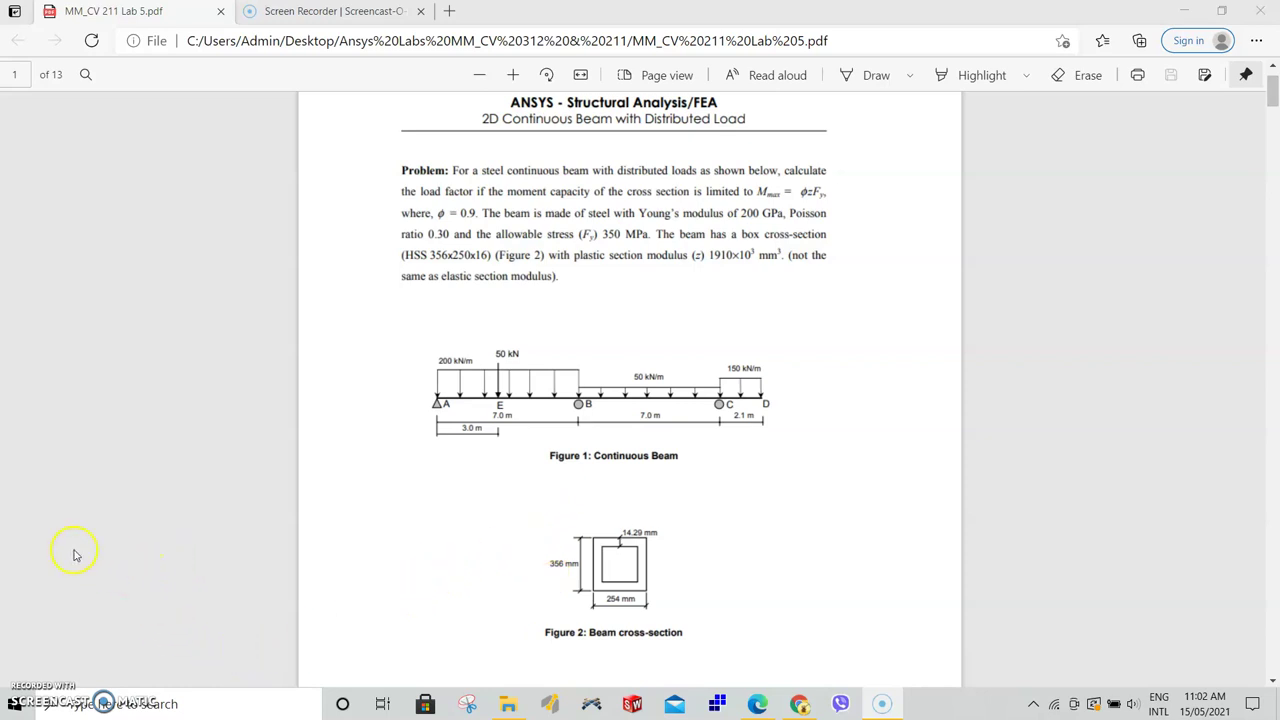
Launch Mechanical APDL 2021 R1 from the ANSYS 2021 R1 folder in the Start menu
{"action": "left_click", "coordinate": [16, 700]}
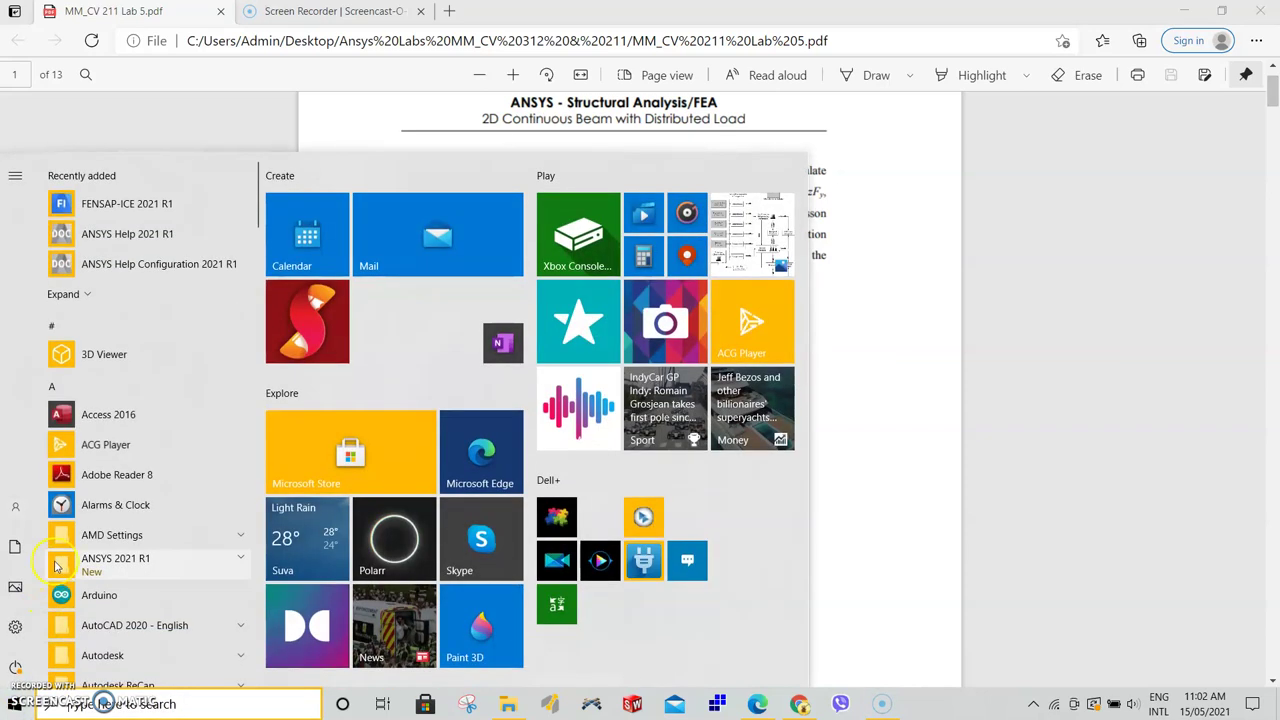
{"action": "left_click", "coordinate": [153, 566]}
{"action": "scroll", "coordinate": [180, 570], "scroll_direction": "down", "scroll_amount": 5}
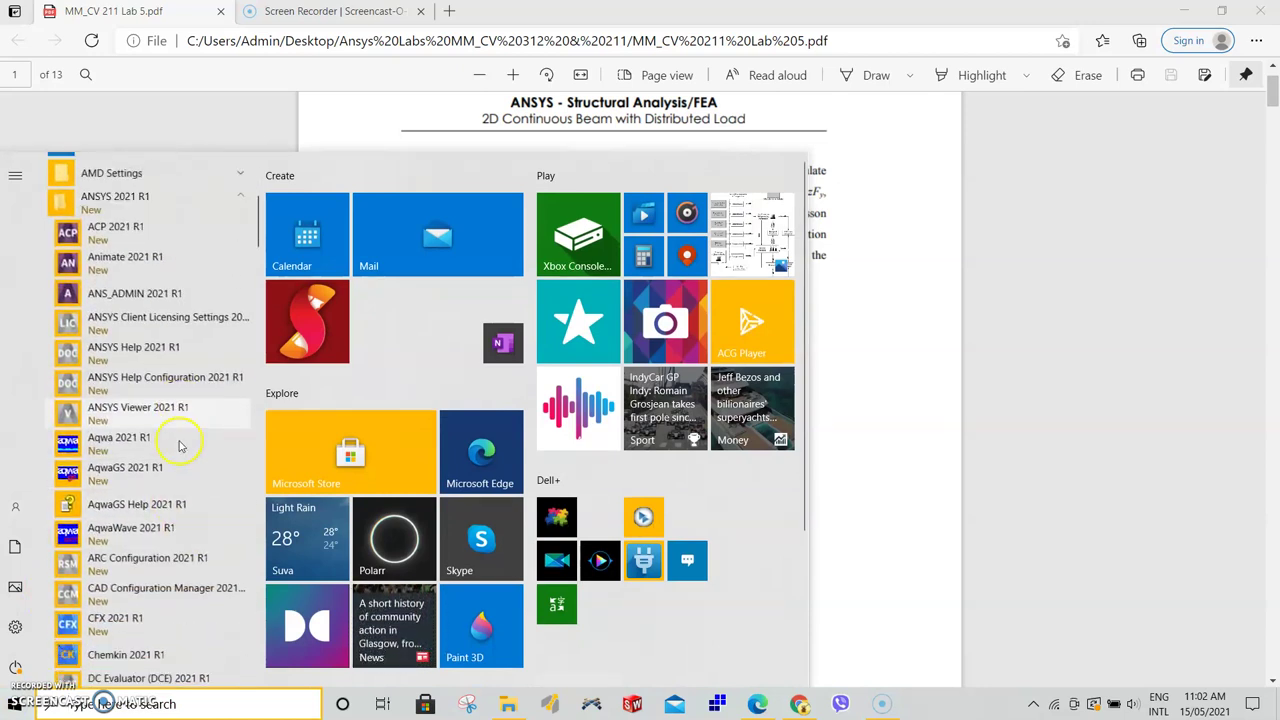
{"action": "scroll", "coordinate": [180, 446], "scroll_direction": "down", "scroll_amount": 10}
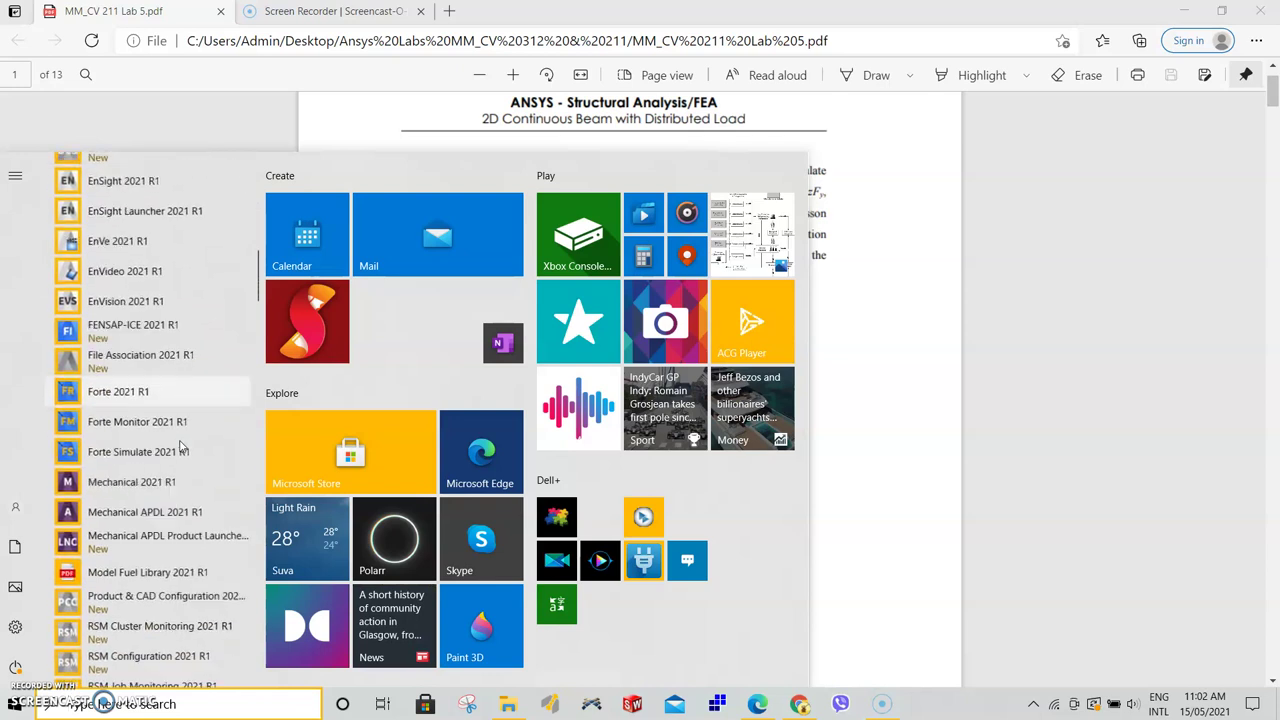
{"action": "scroll", "coordinate": [182, 450], "scroll_direction": "down", "scroll_amount": 1}
{"action": "left_click", "coordinate": [183, 478]}
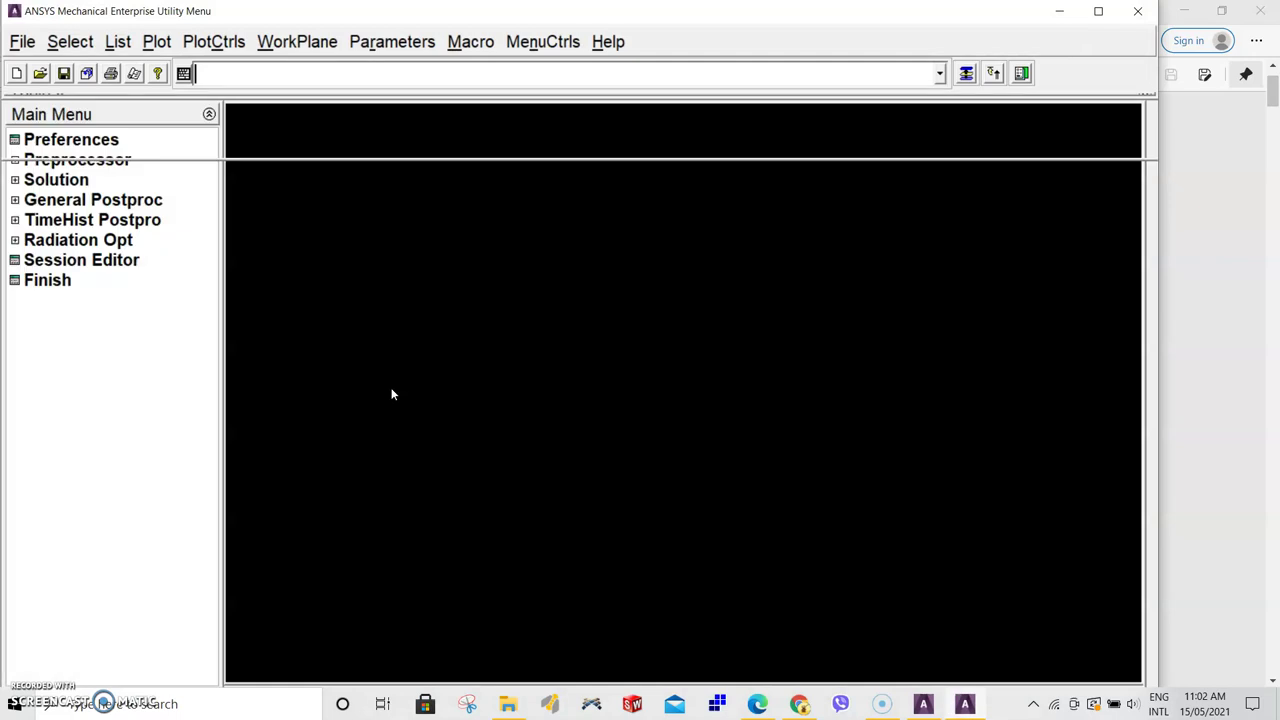
Maximize the ANSYS window and change the jobname to 2Dcontiousbeam
{"action": "left_click", "coordinate": [1096, 12]}
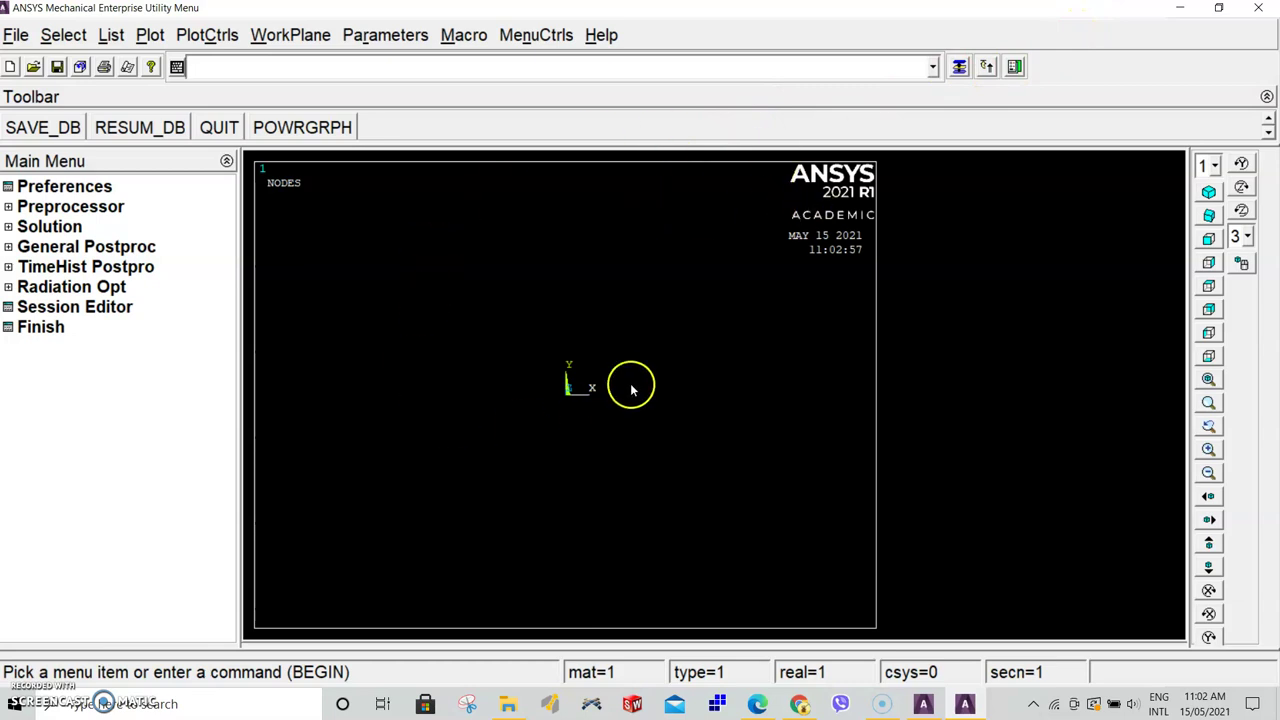
{"action": "left_click", "coordinate": [16, 35]}
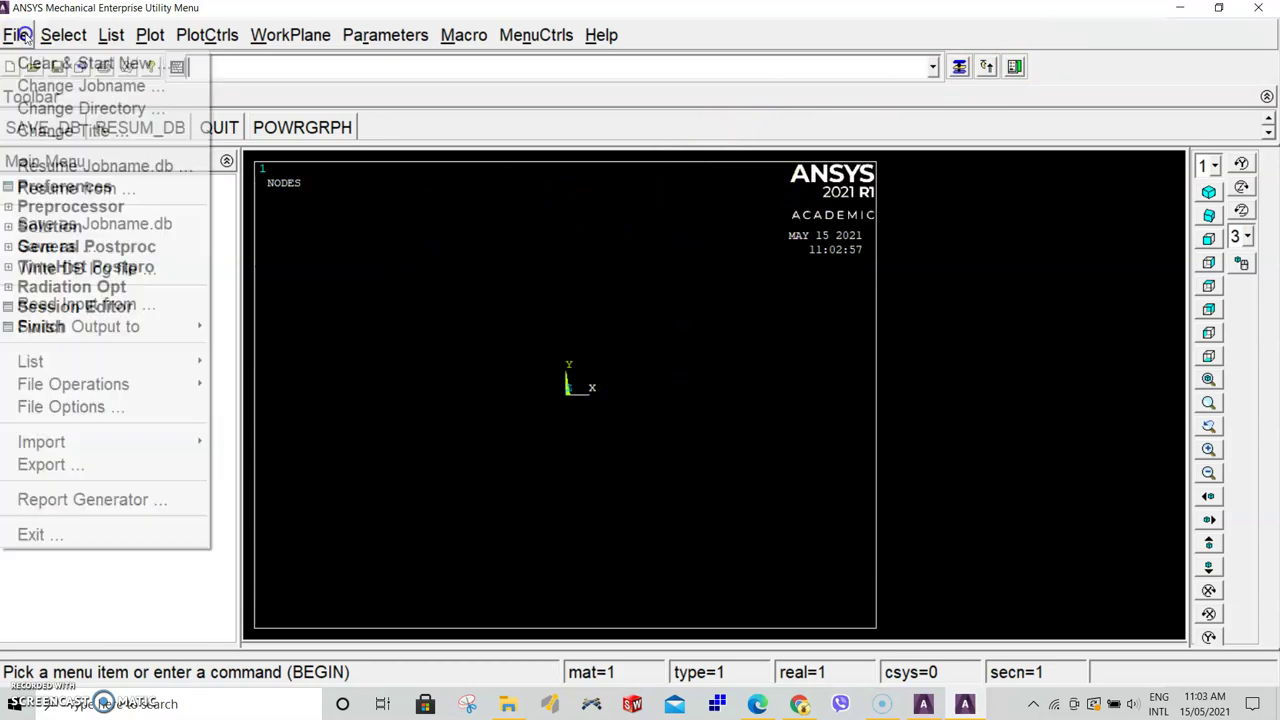
{"action": "left_click", "coordinate": [57, 86]}
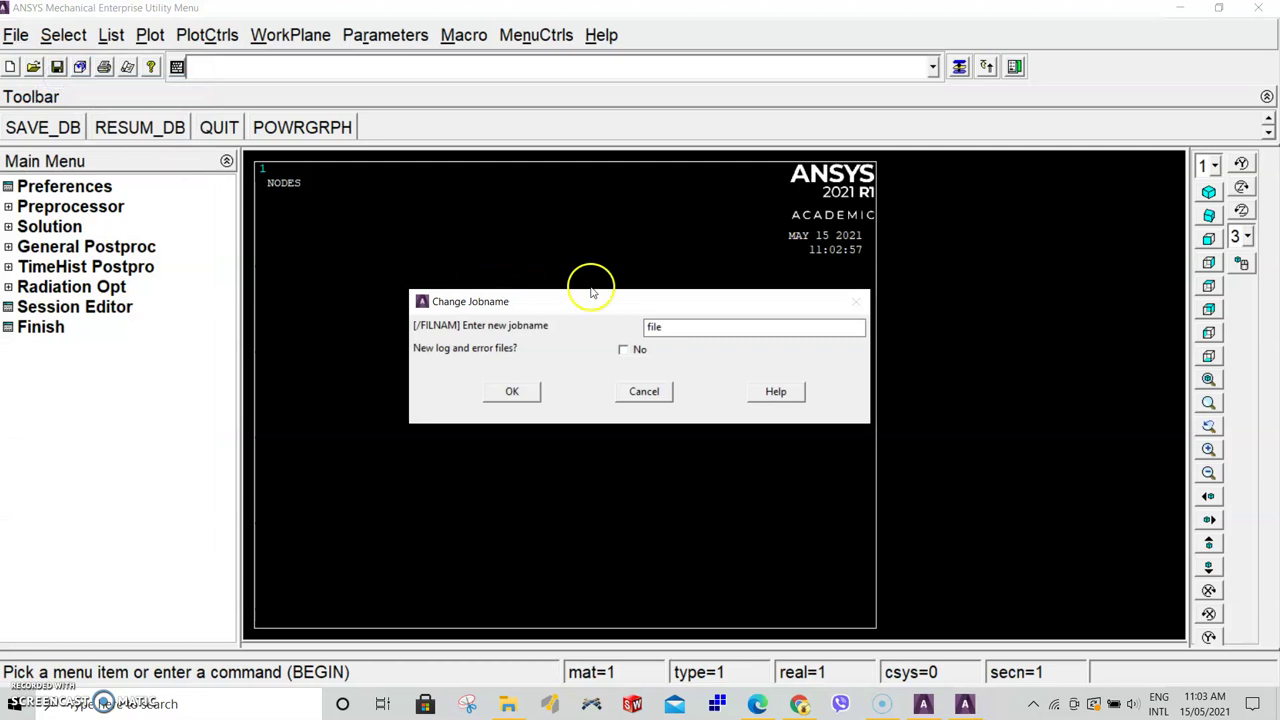
{"action": "left_click_drag", "start_coordinate": [677, 326], "coordinate": [634, 323]}
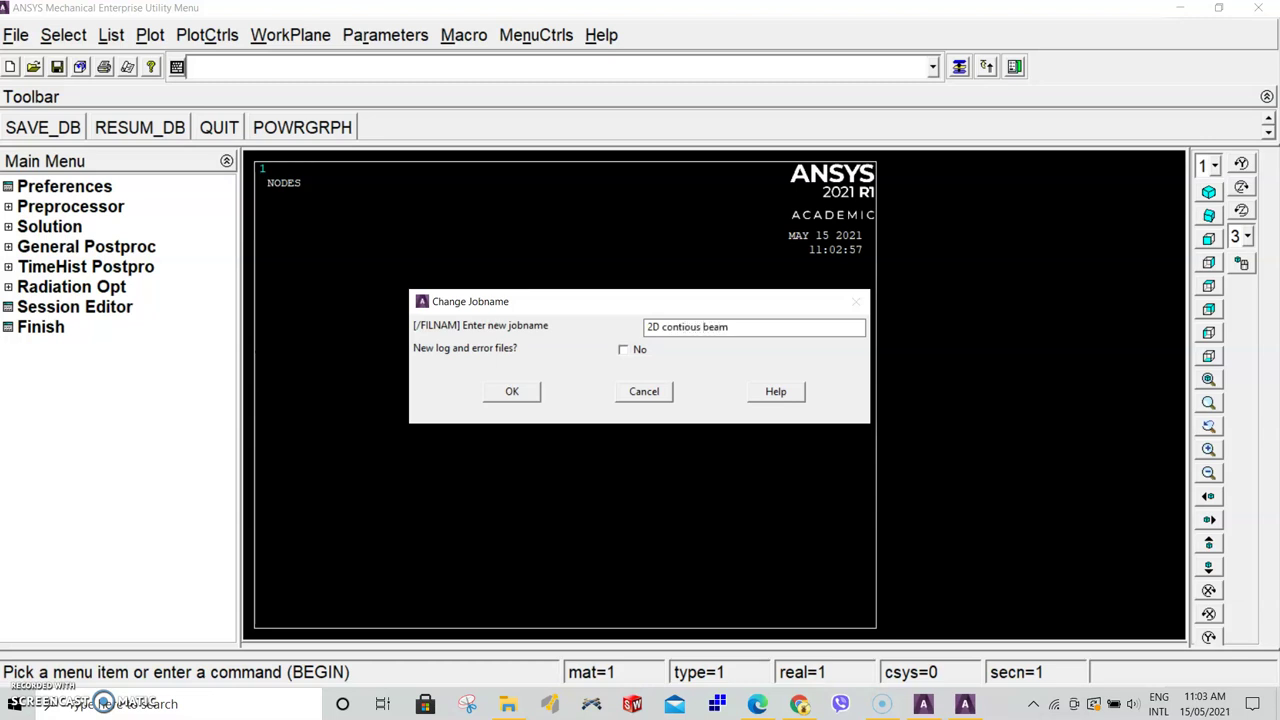
{"action": "left_click", "coordinate": [512, 391]}
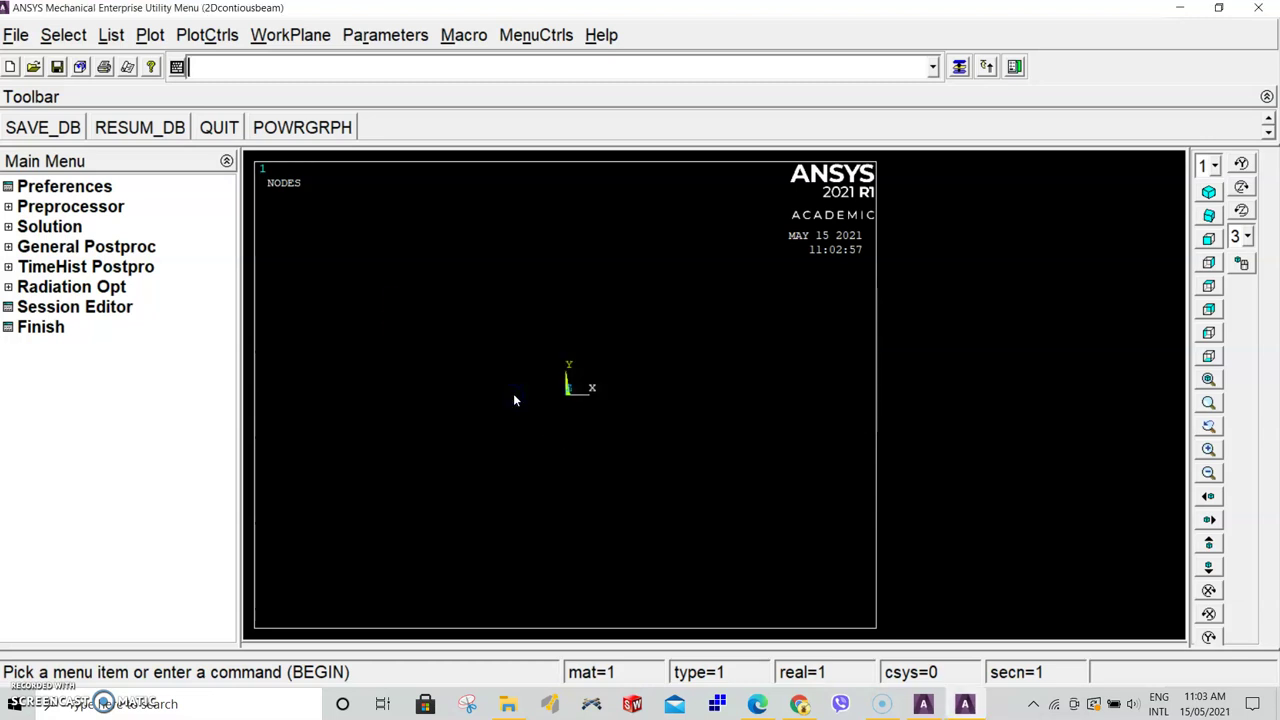
Set the analysis title to '2D beam with distributed loads'
{"action": "left_click", "coordinate": [15, 37]}
{"action": "left_click", "coordinate": [83, 132]}
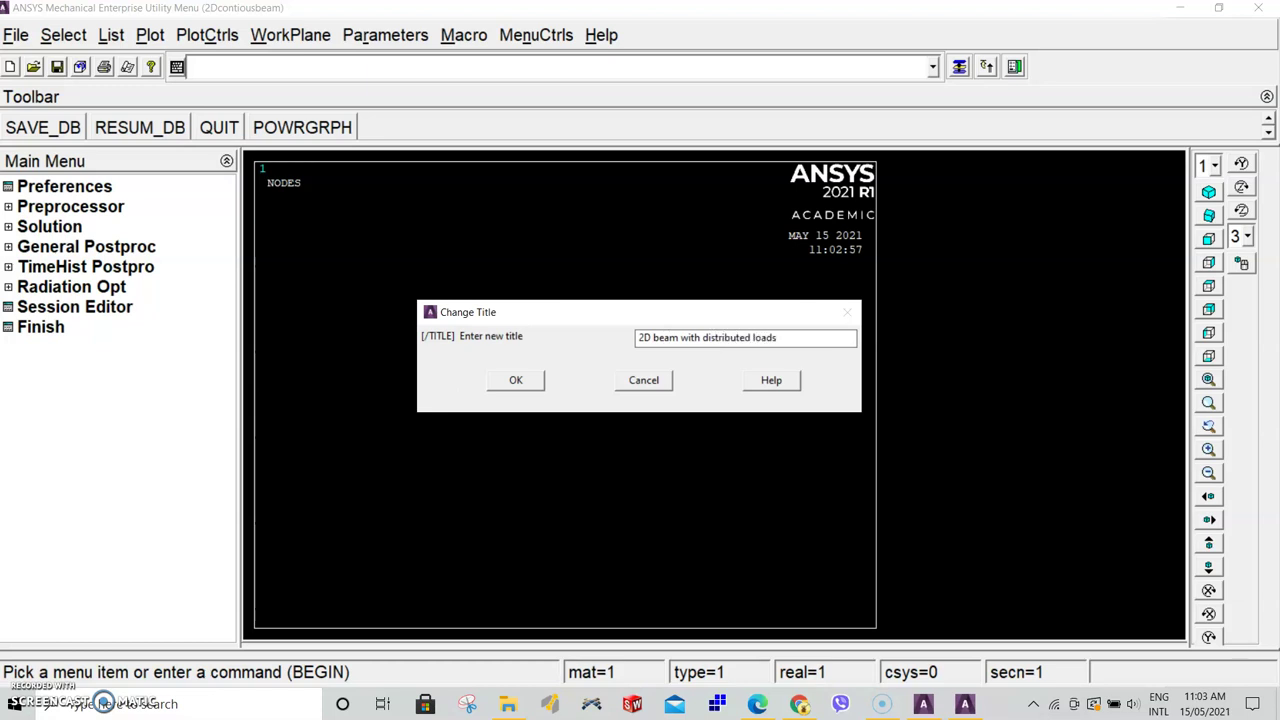
{"action": "left_click", "coordinate": [537, 382]}
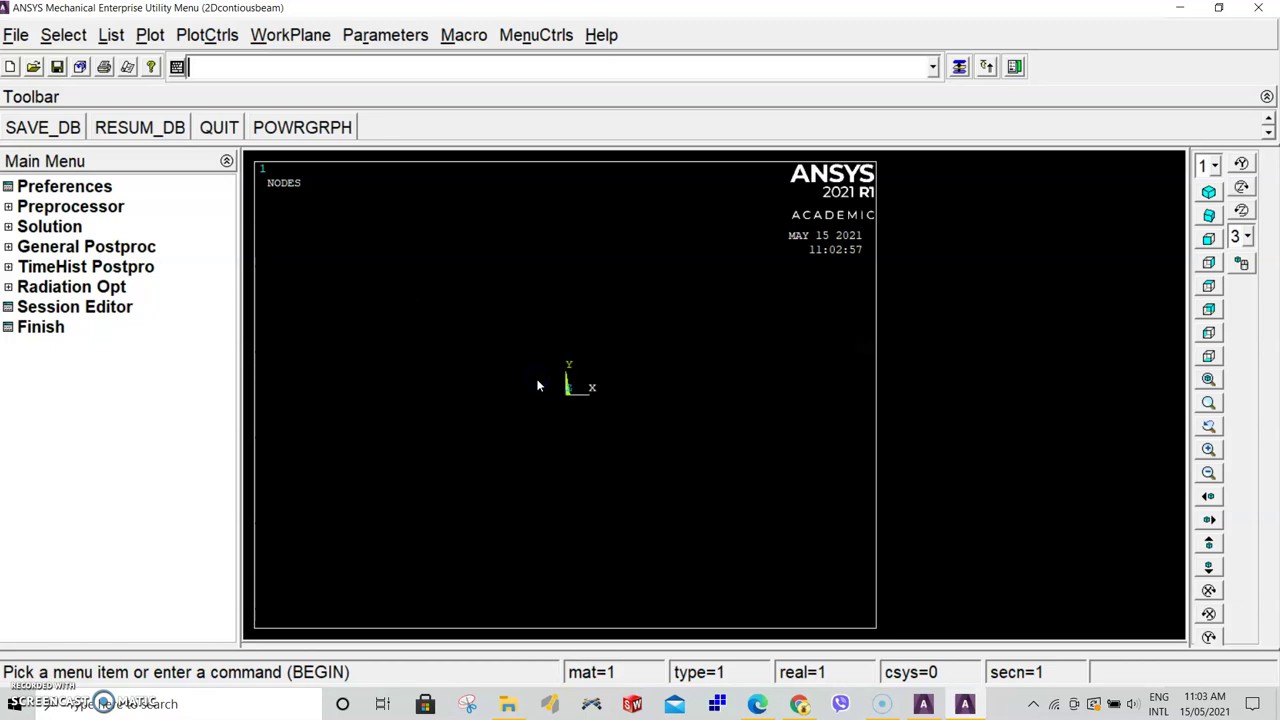
Save the database as Lab5.db in the Desktop folder, replacing the existing file
{"action": "left_click", "coordinate": [15, 34]}
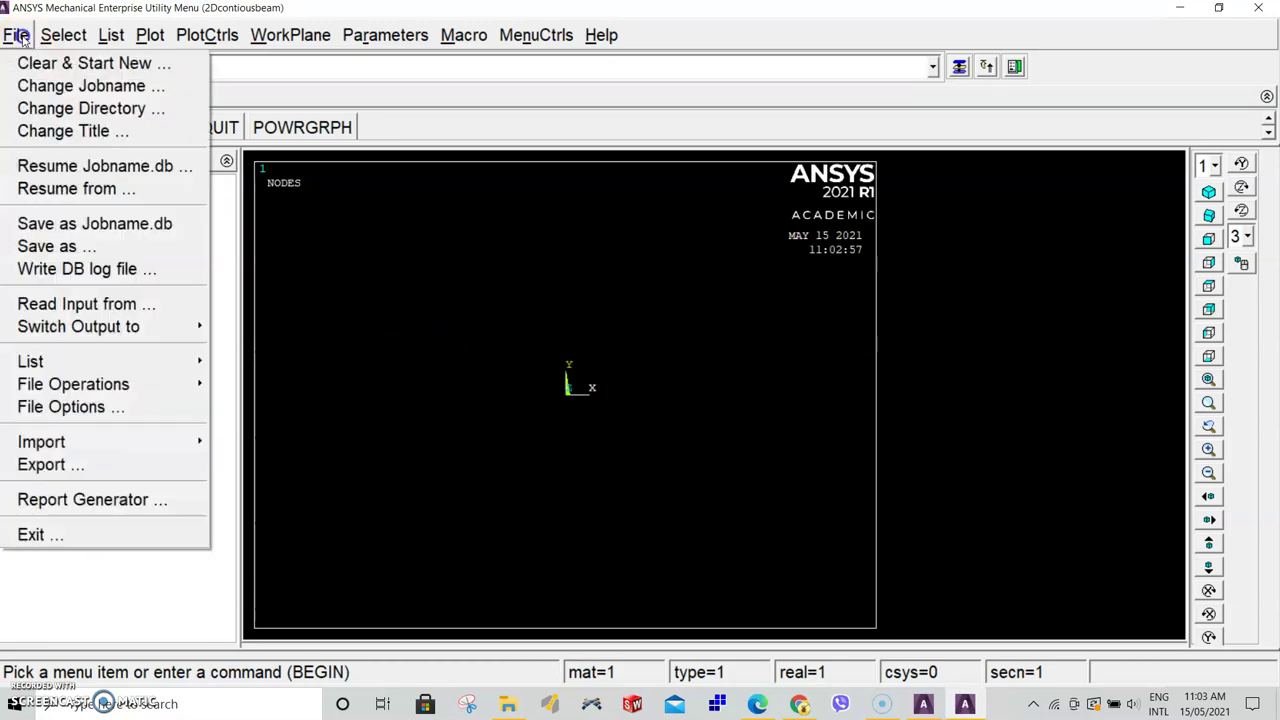
{"action": "left_click", "coordinate": [58, 245]}
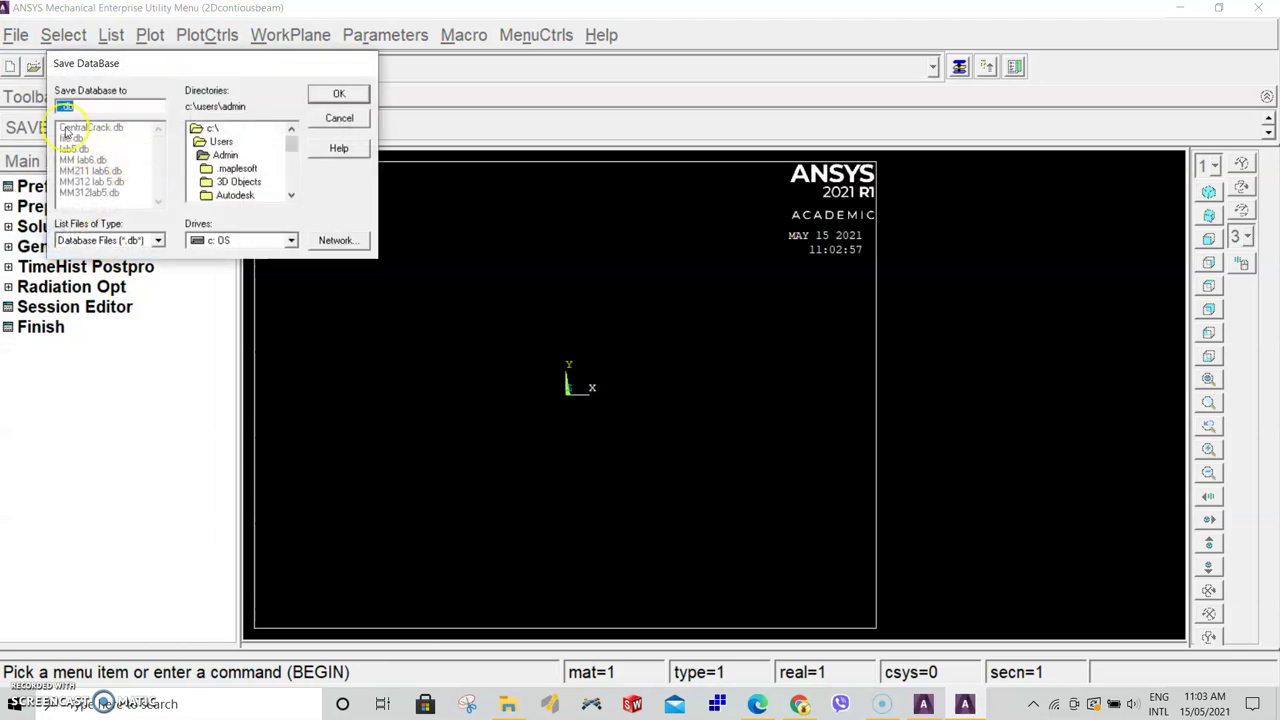
{"action": "left_click", "coordinate": [62, 104]}
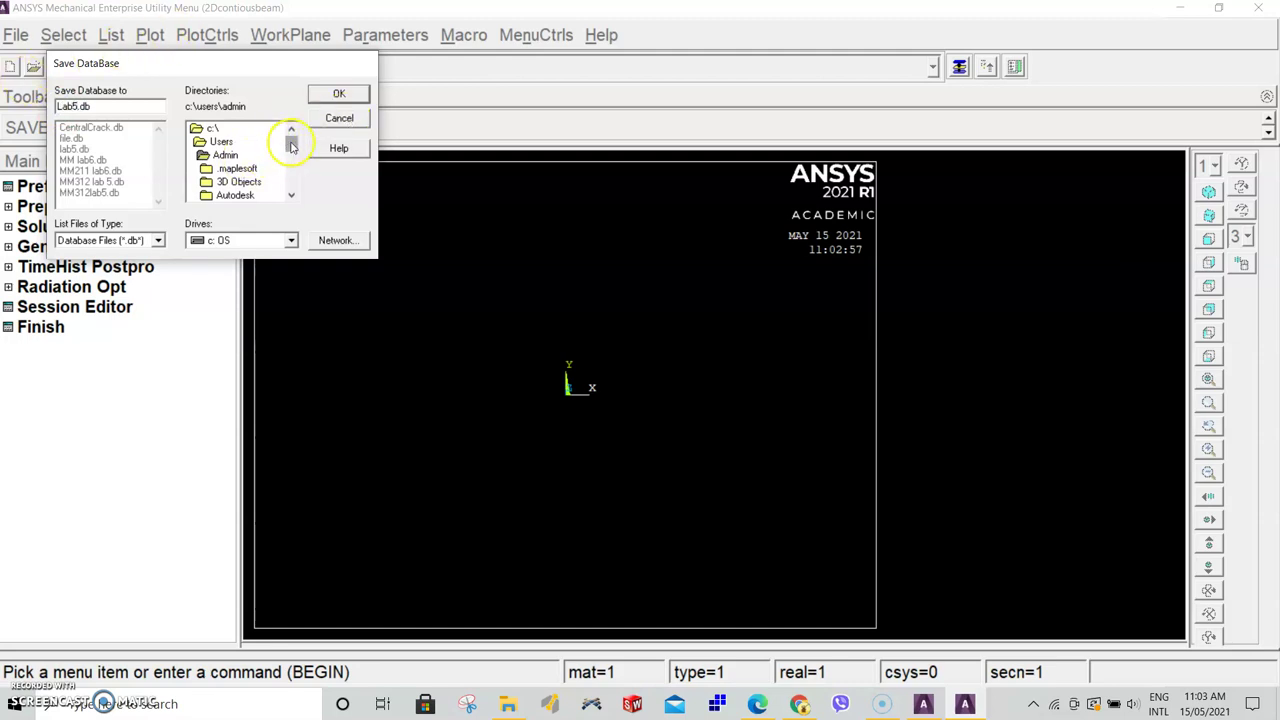
{"action": "left_click_drag", "start_coordinate": [291, 146], "coordinate": [291, 160]}
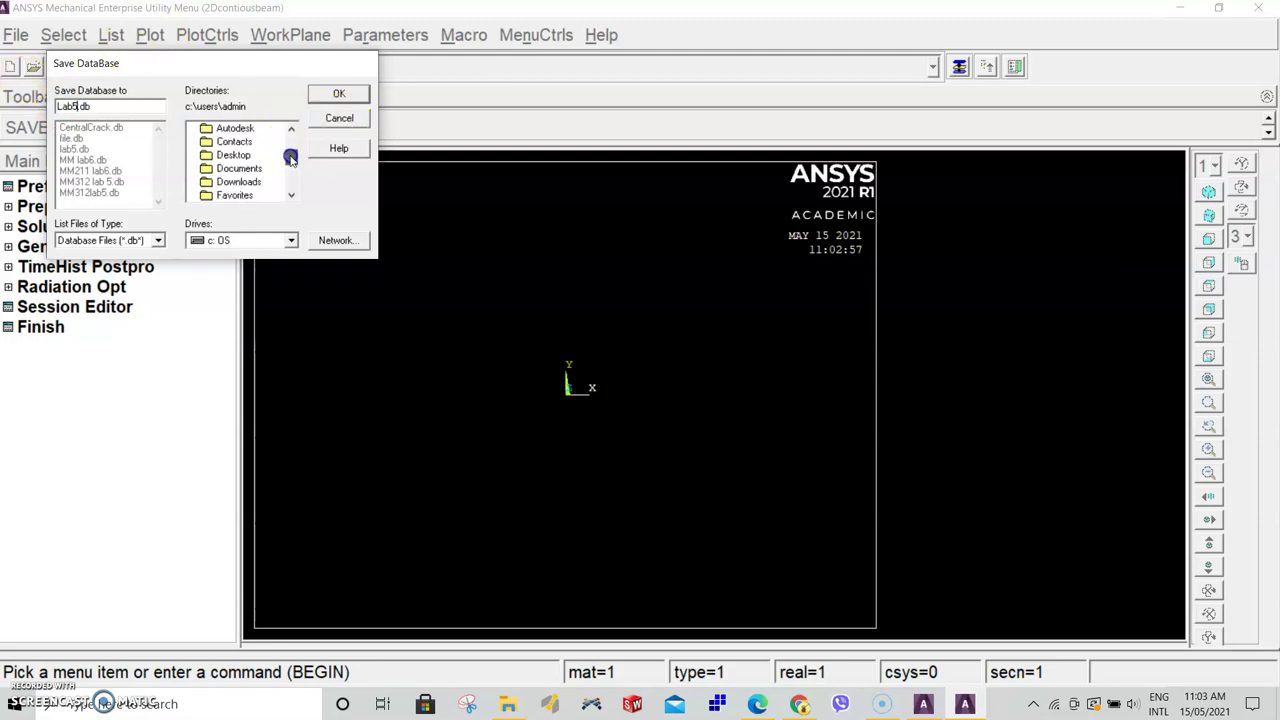
{"action": "left_click", "coordinate": [240, 156]}
{"action": "left_click", "coordinate": [338, 93]}
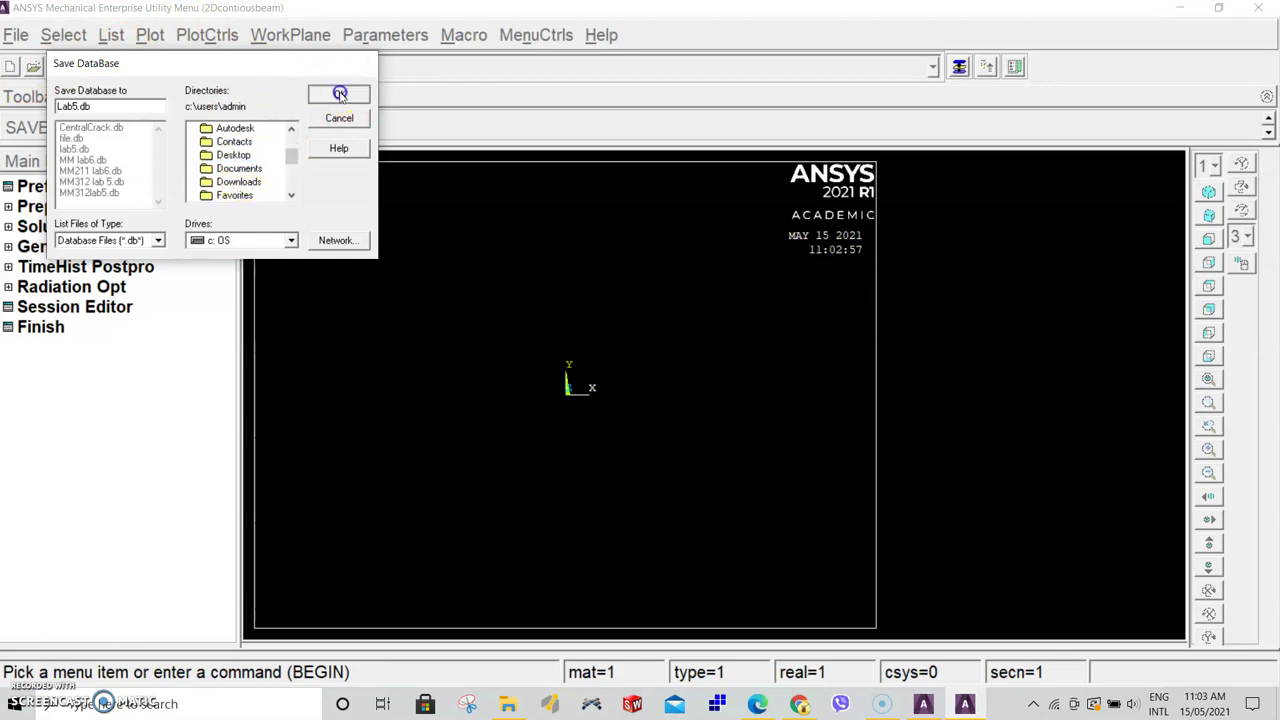
{"action": "left_click", "coordinate": [236, 141]}
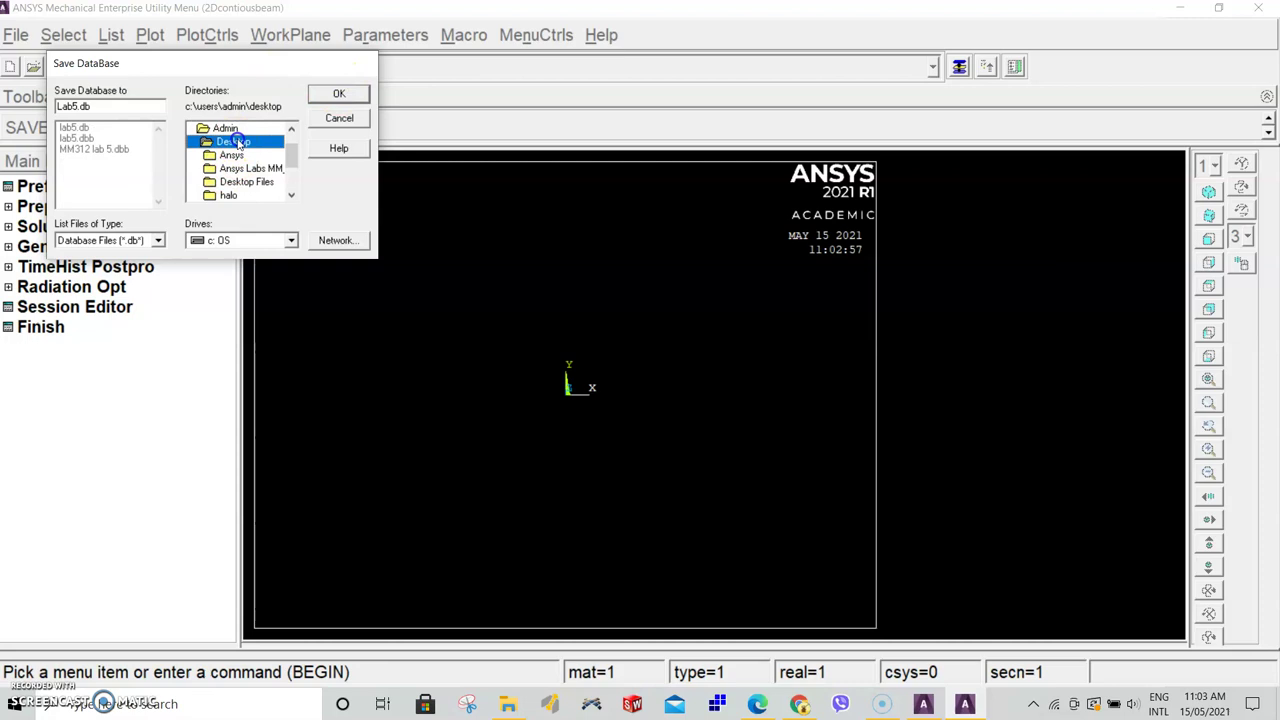
{"action": "left_click", "coordinate": [334, 96]}
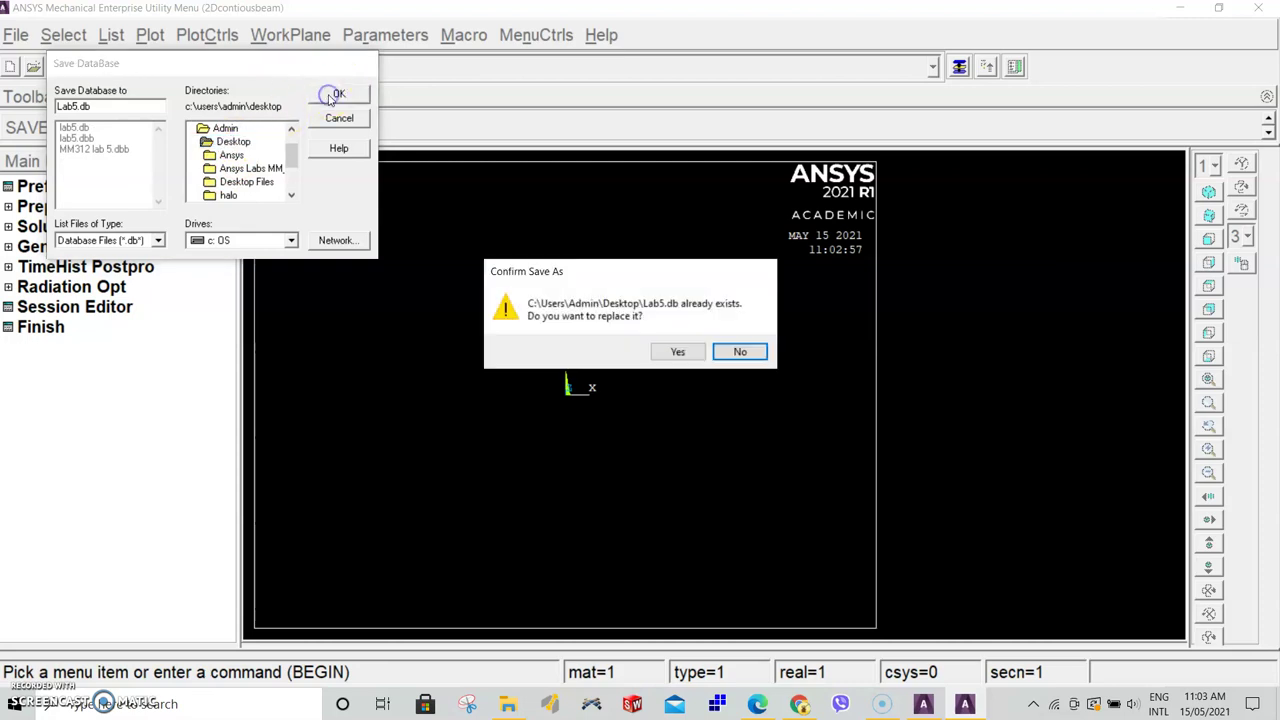
{"action": "left_click", "coordinate": [677, 353]}
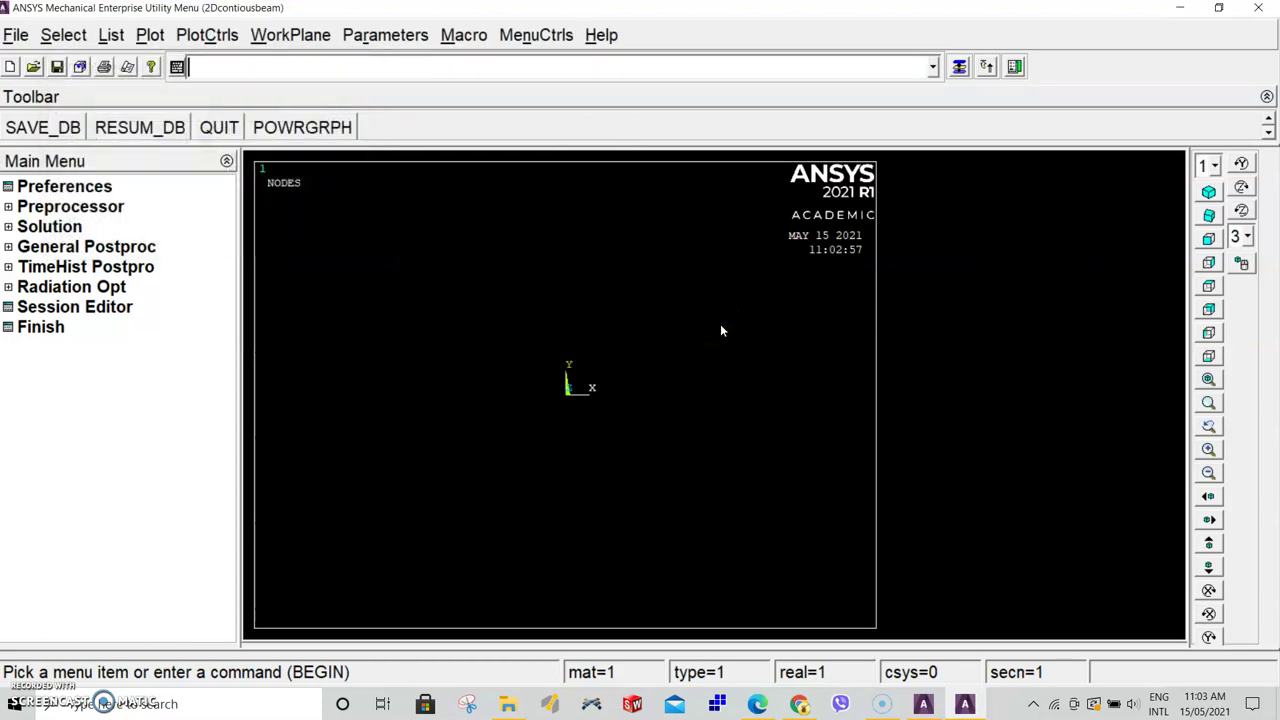
Filter the Preferences to Structural analysis only
{"action": "left_click", "coordinate": [634, 307]}
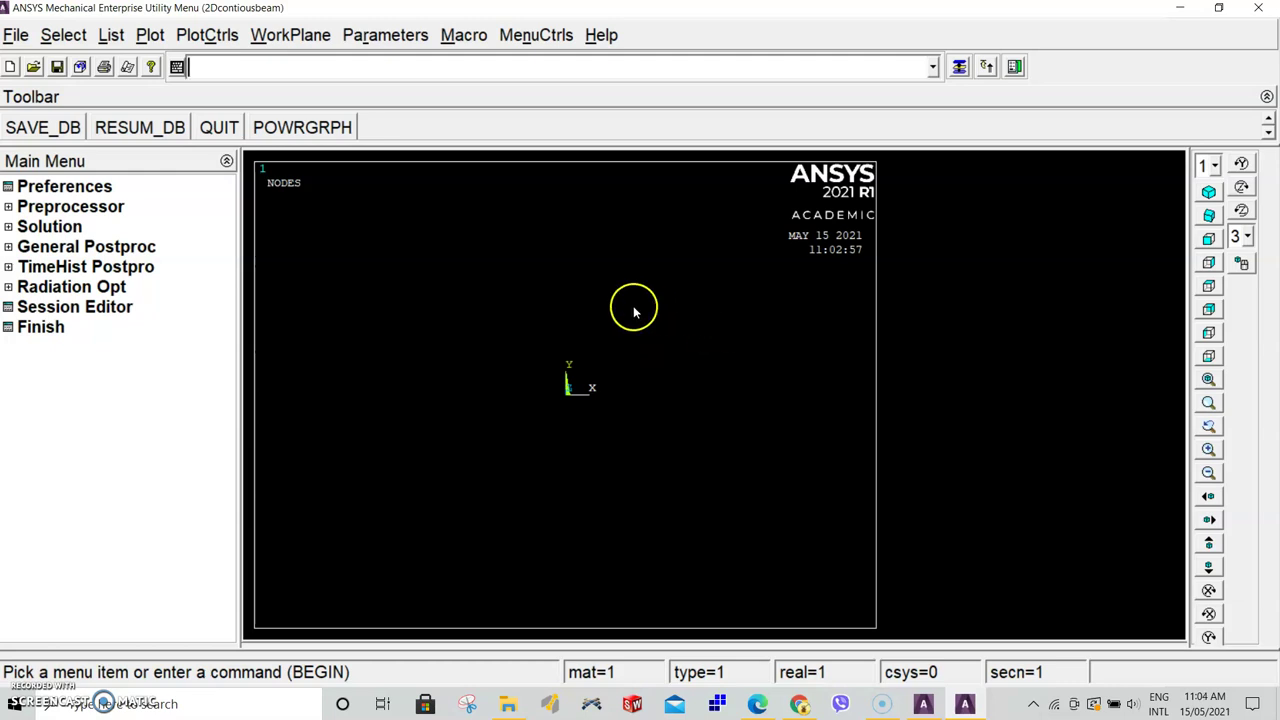
{"action": "left_click", "coordinate": [519, 326]}
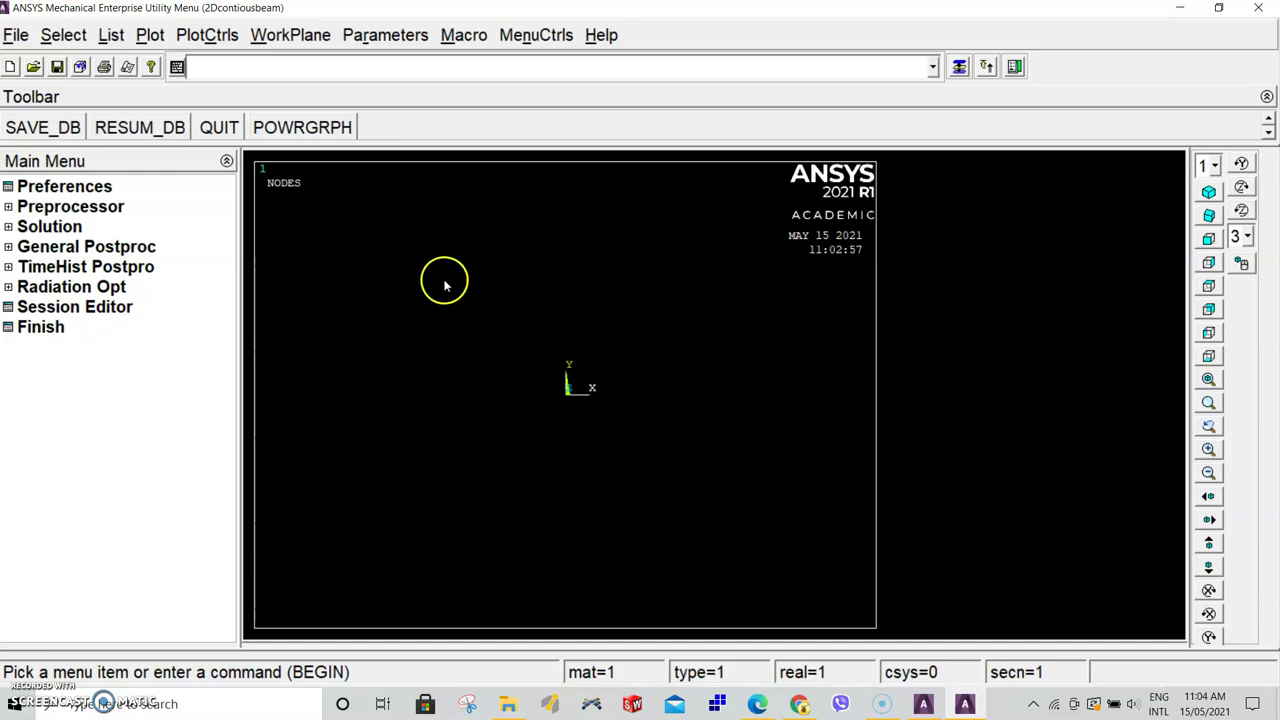
{"action": "left_click", "coordinate": [95, 190]}
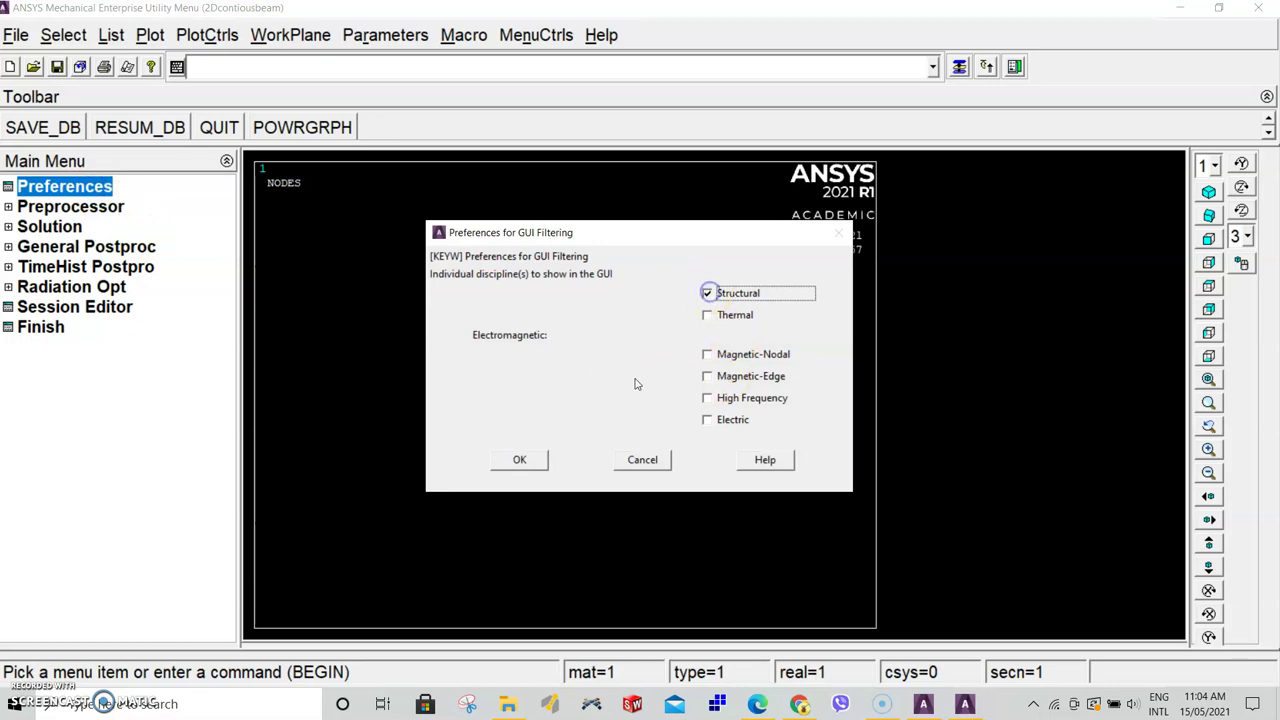
{"action": "left_click", "coordinate": [522, 459]}
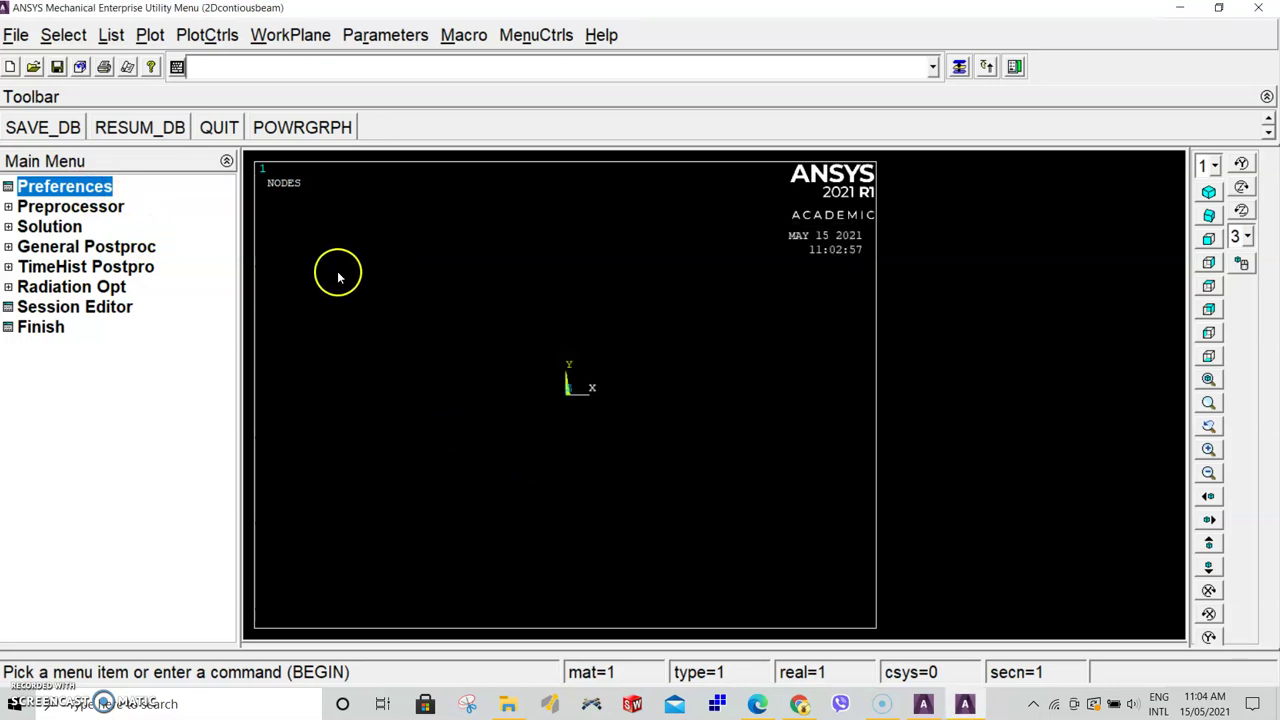
Set SI units with /units,si and confirm it in the Output Window
{"action": "left_click", "coordinate": [207, 66]}
{"action": "type", "text": "/units,si"}
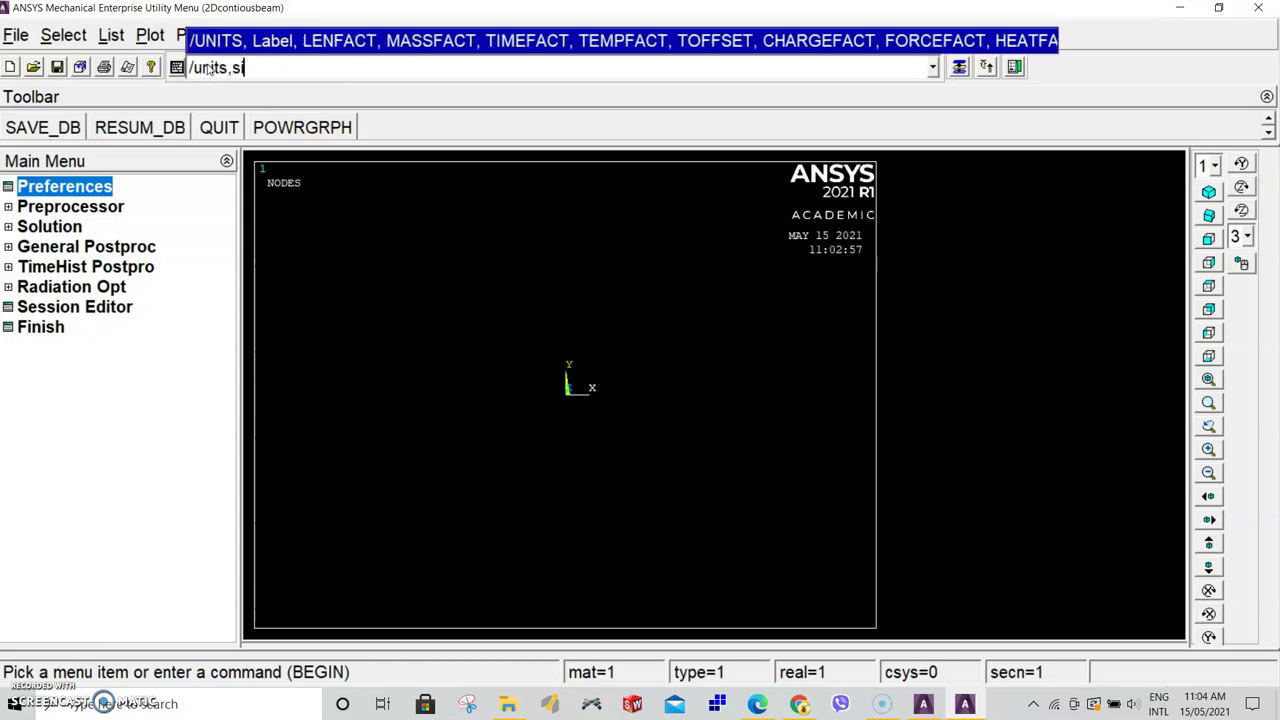
{"action": "key", "text": "Return"}
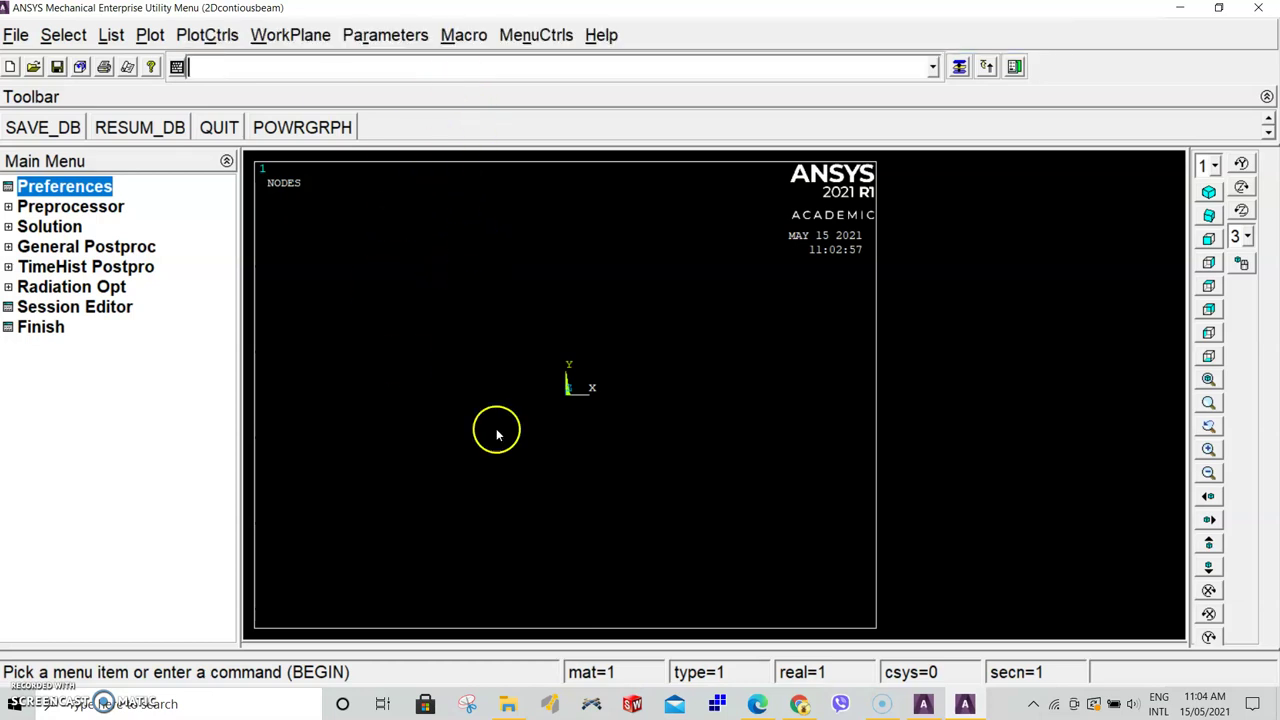
{"action": "left_click", "coordinate": [921, 706]}
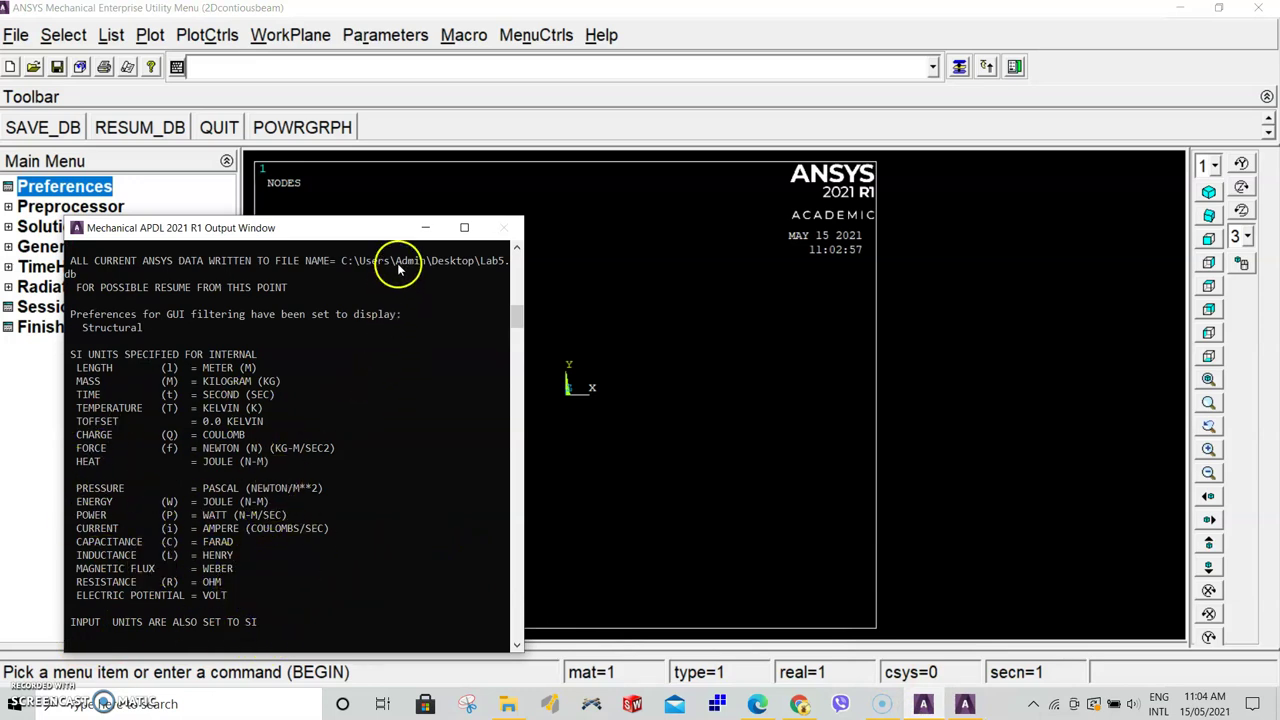
{"action": "left_click", "coordinate": [425, 228]}
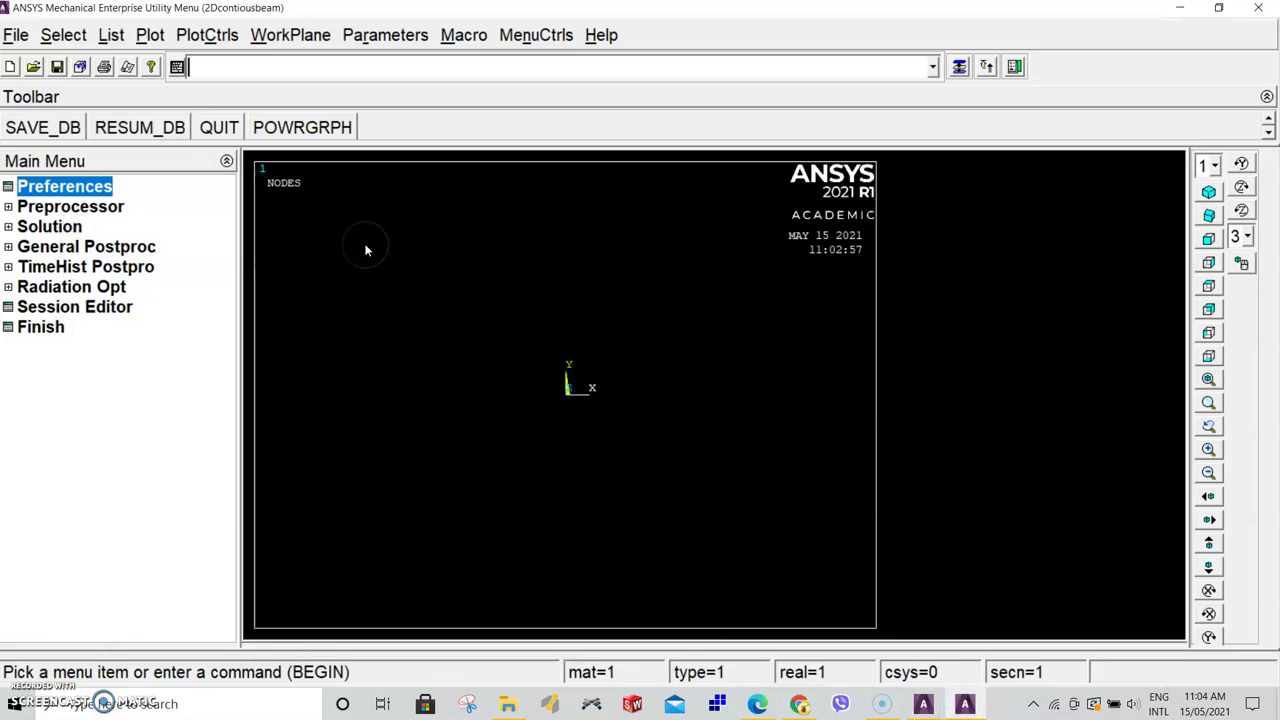
Add element type 1 as the Beam 3 node 189 (BEAM189) element
{"action": "left_click", "coordinate": [101, 207]}
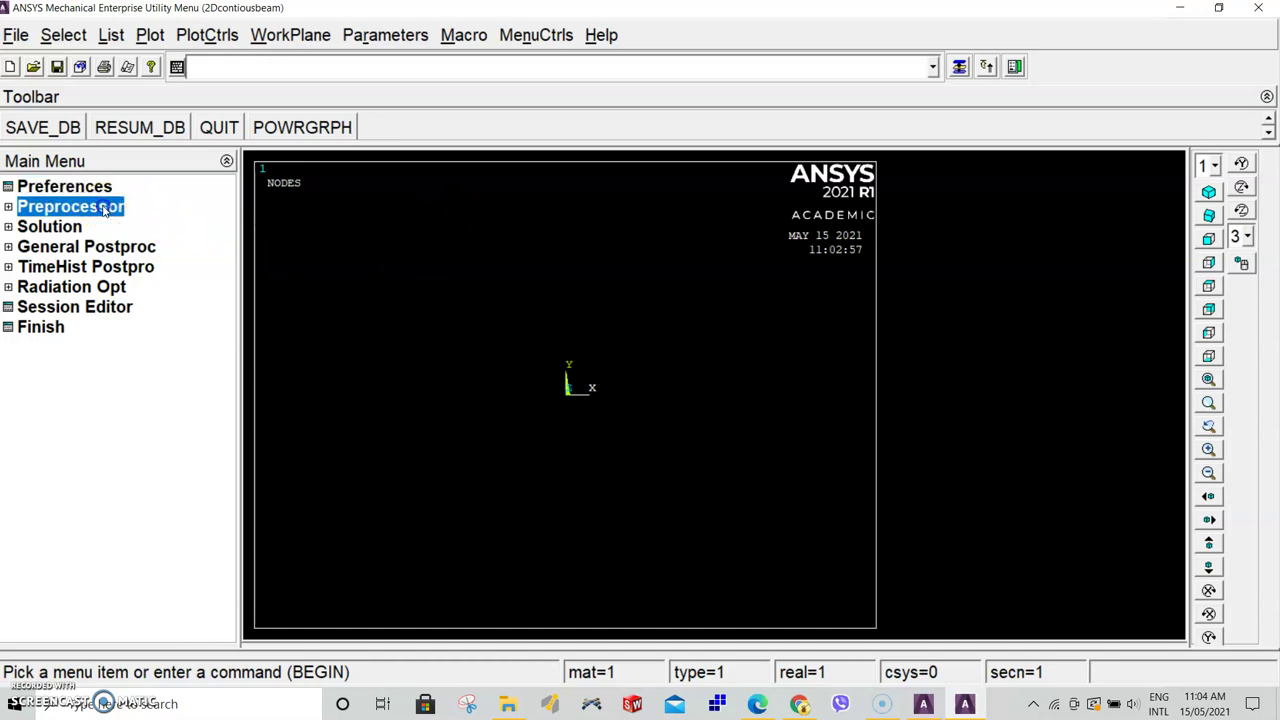
{"action": "left_click", "coordinate": [105, 227]}
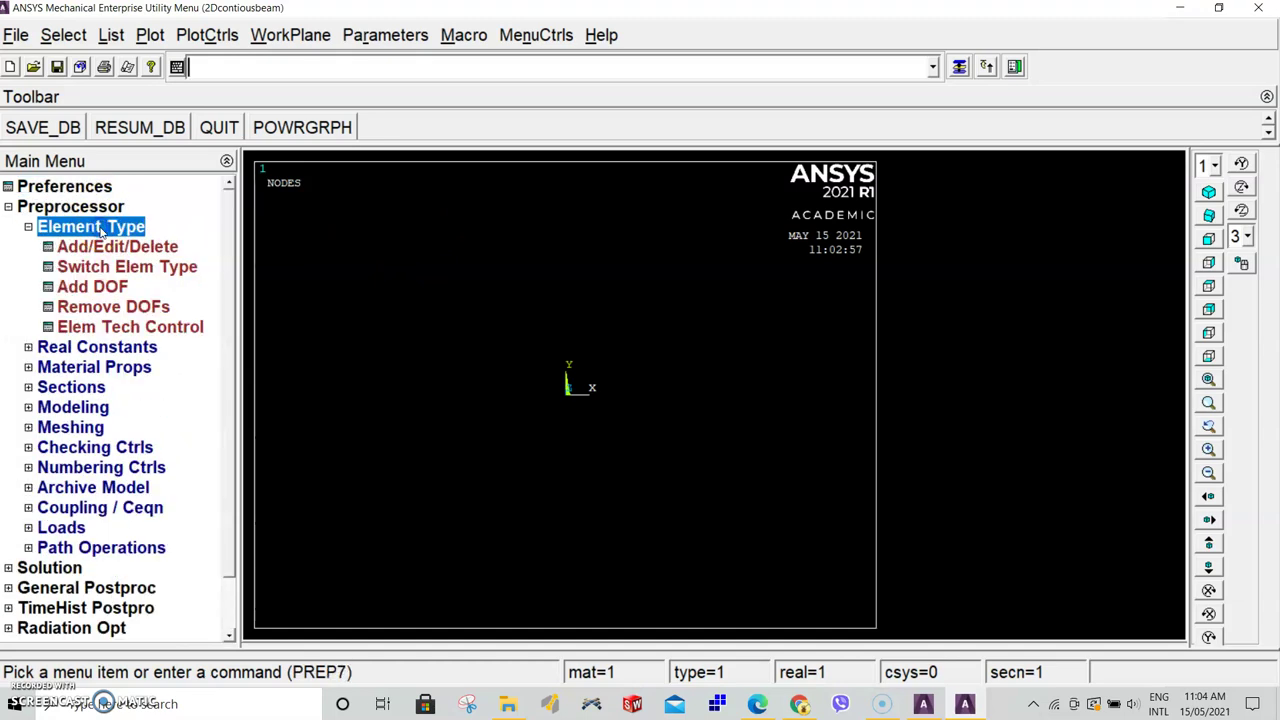
{"action": "left_click", "coordinate": [118, 246]}
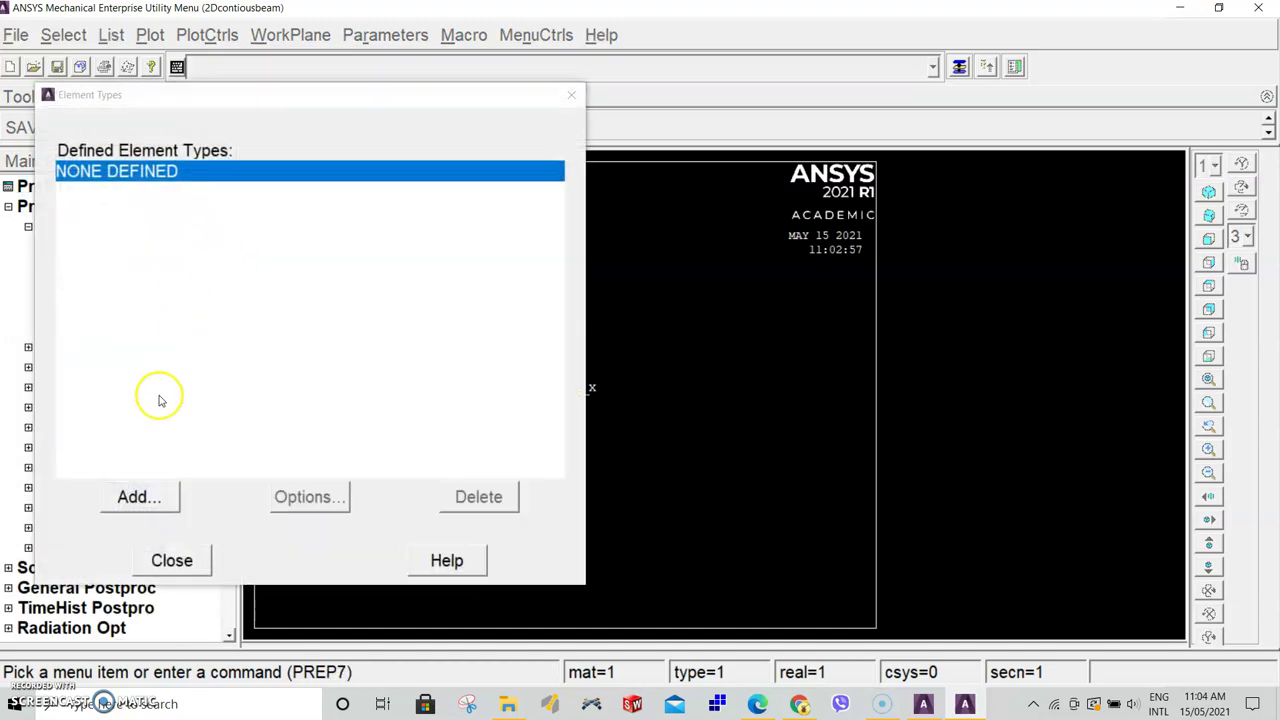
{"action": "left_click", "coordinate": [134, 497]}
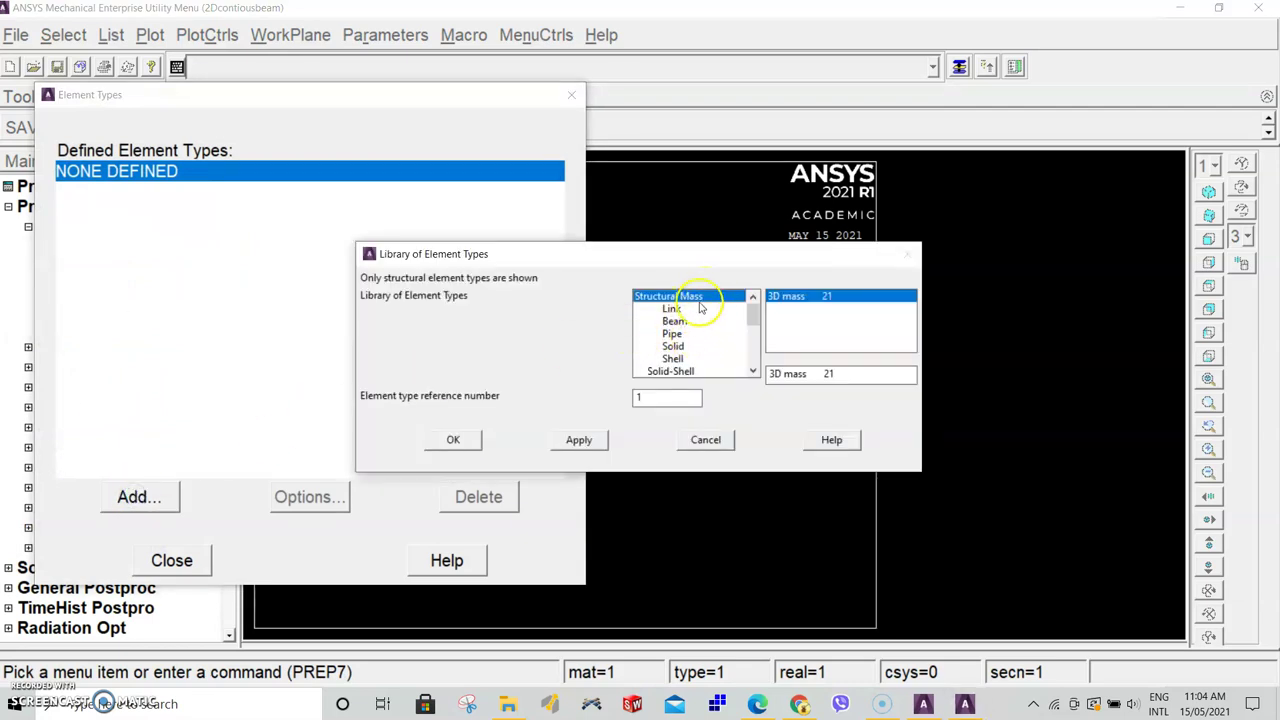
{"action": "left_click", "coordinate": [674, 321]}
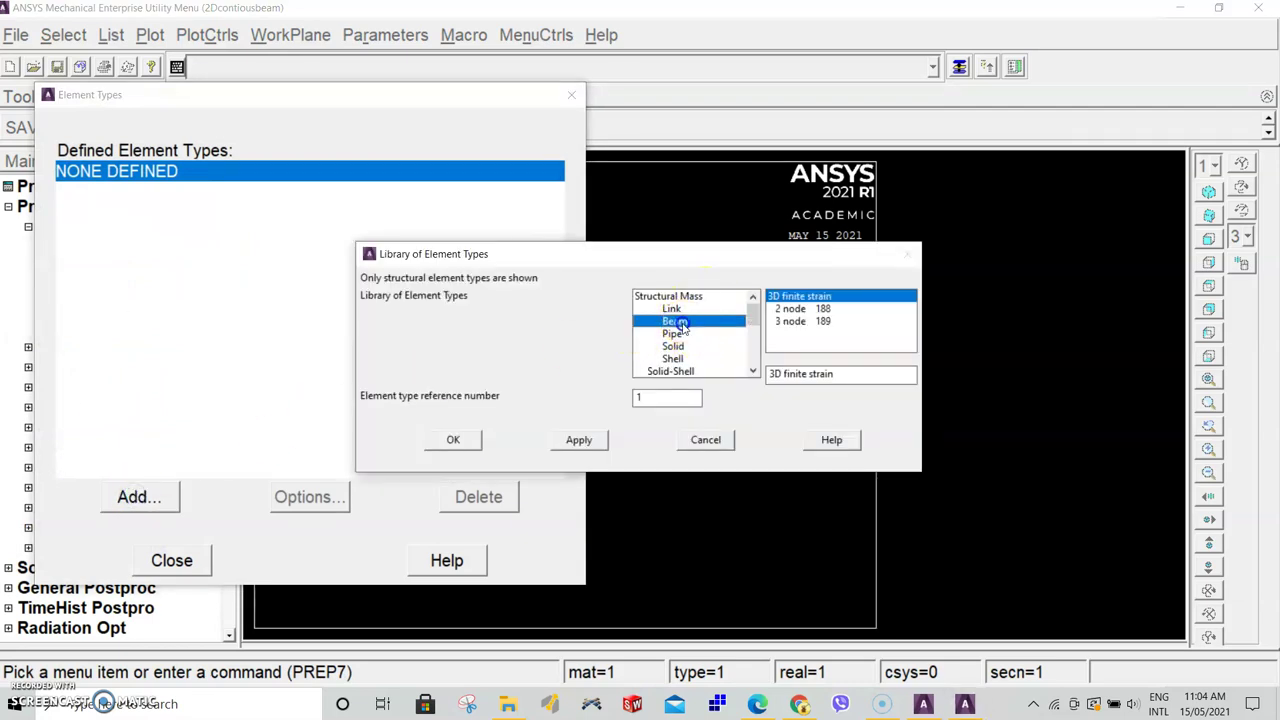
{"action": "left_click", "coordinate": [800, 322]}
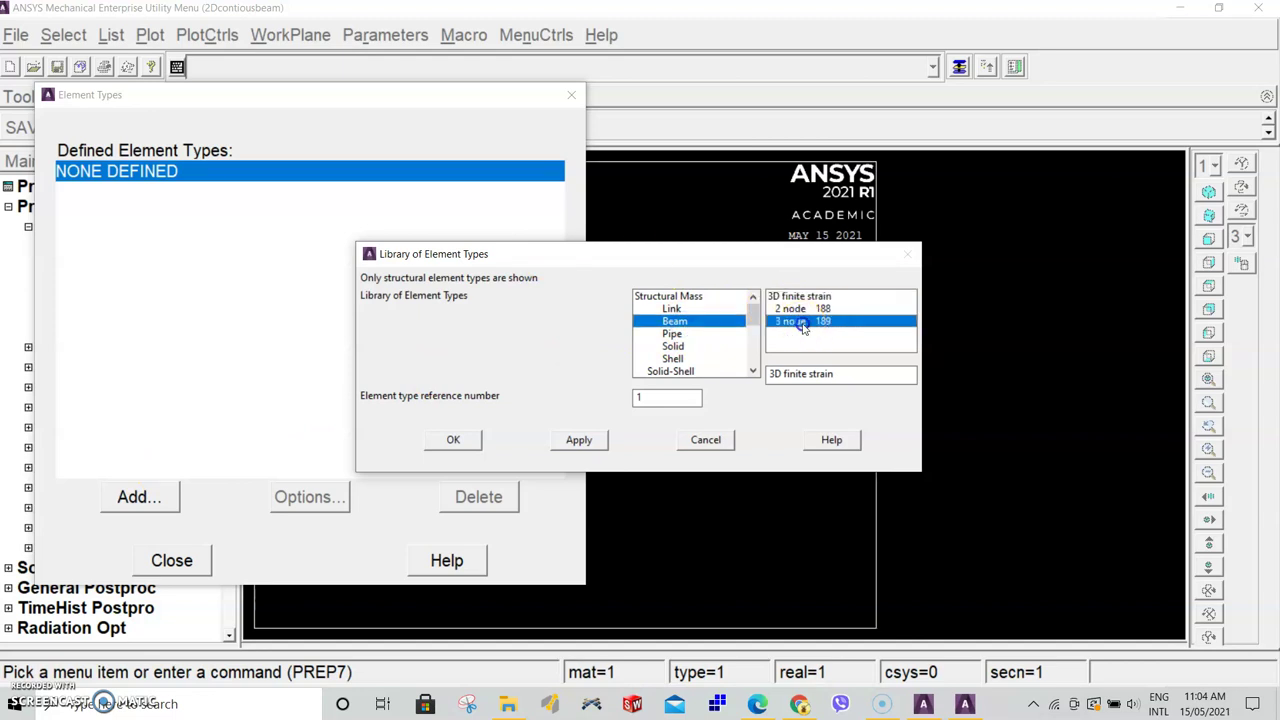
{"action": "left_click", "coordinate": [453, 440]}
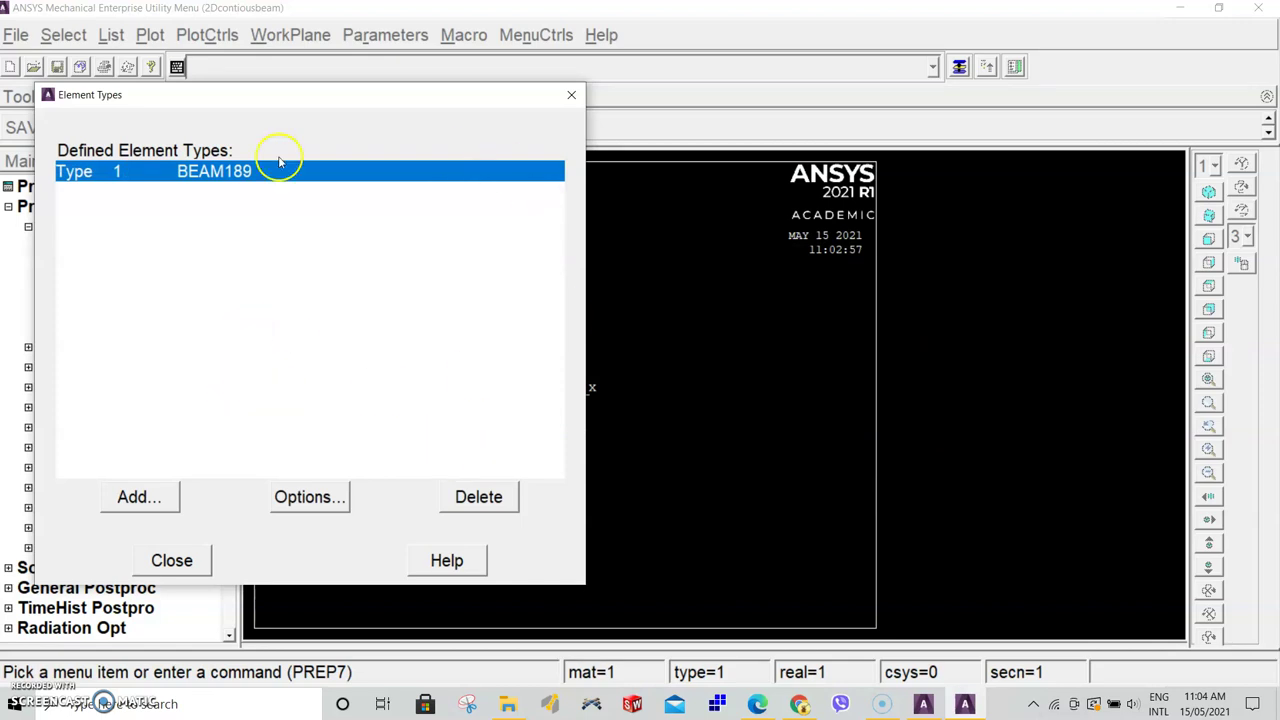
{"action": "left_click", "coordinate": [172, 560]}
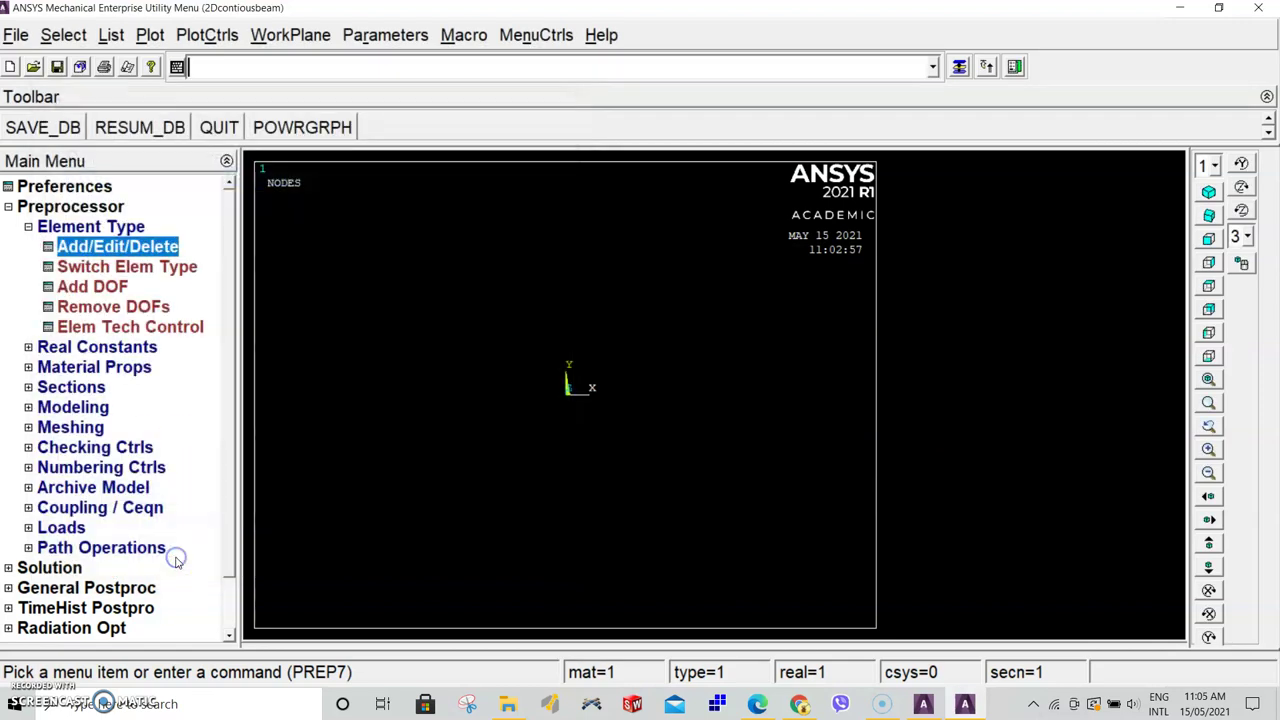
{"action": "left_click", "coordinate": [128, 228]}
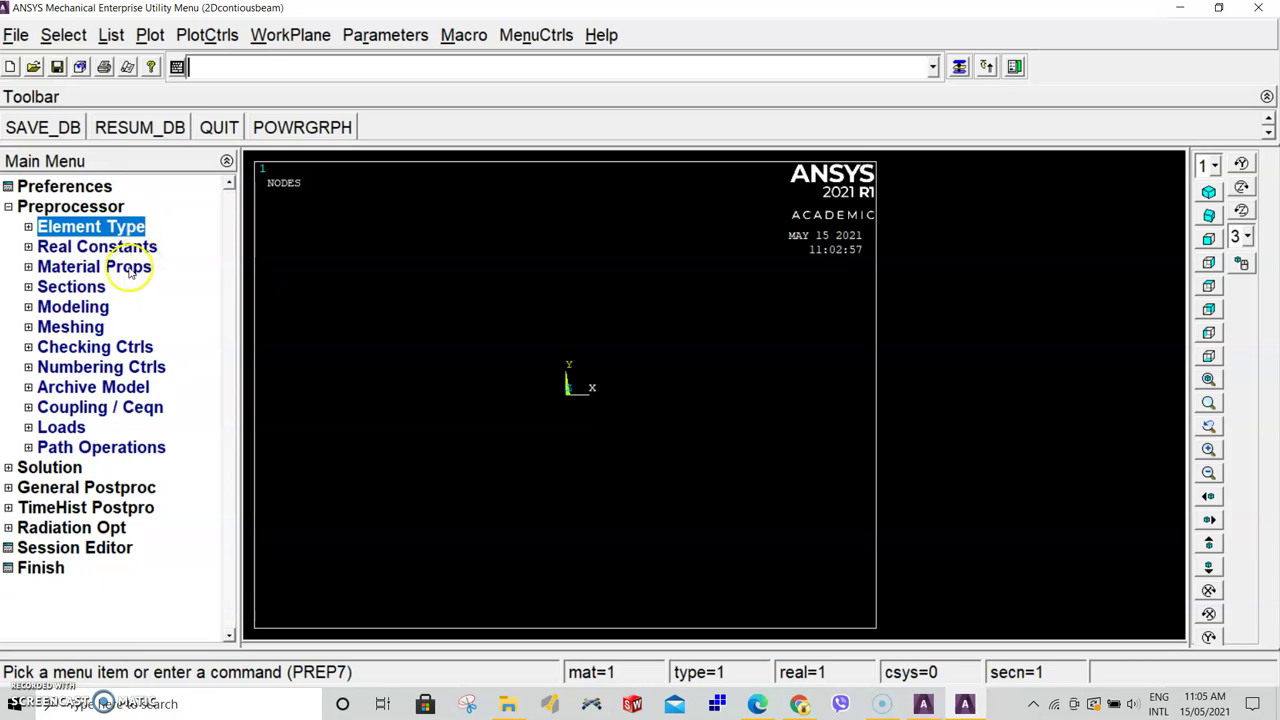
Open the Structural > Linear > Elastic > Isotropic model for material 1, checking the lab PDF
{"action": "left_click", "coordinate": [129, 268]}
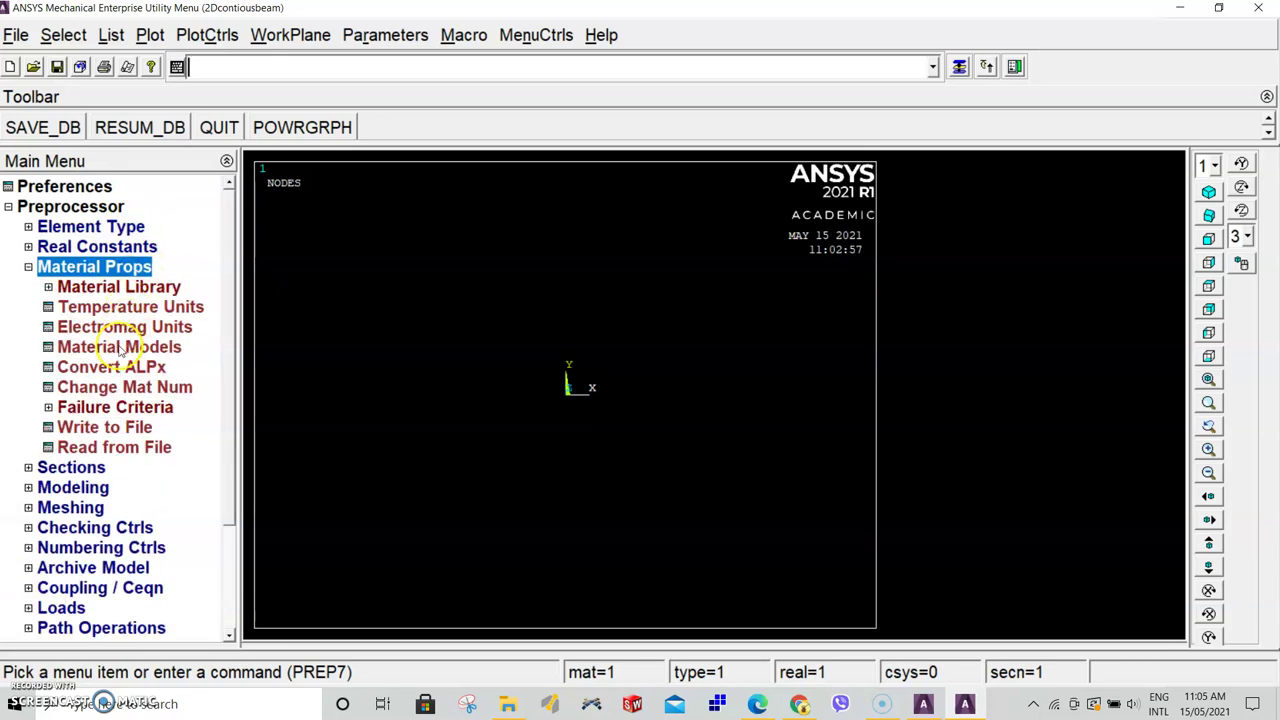
{"action": "left_click", "coordinate": [120, 347]}
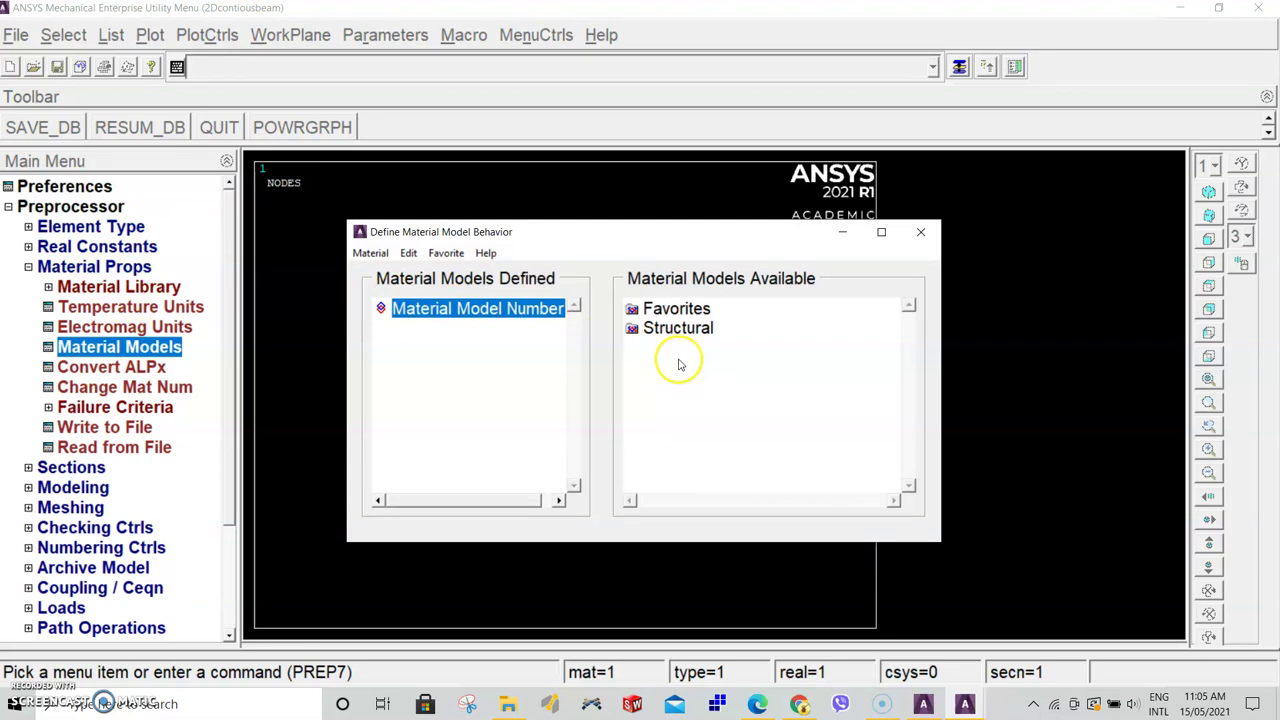
{"action": "double_click", "coordinate": [697, 330]}
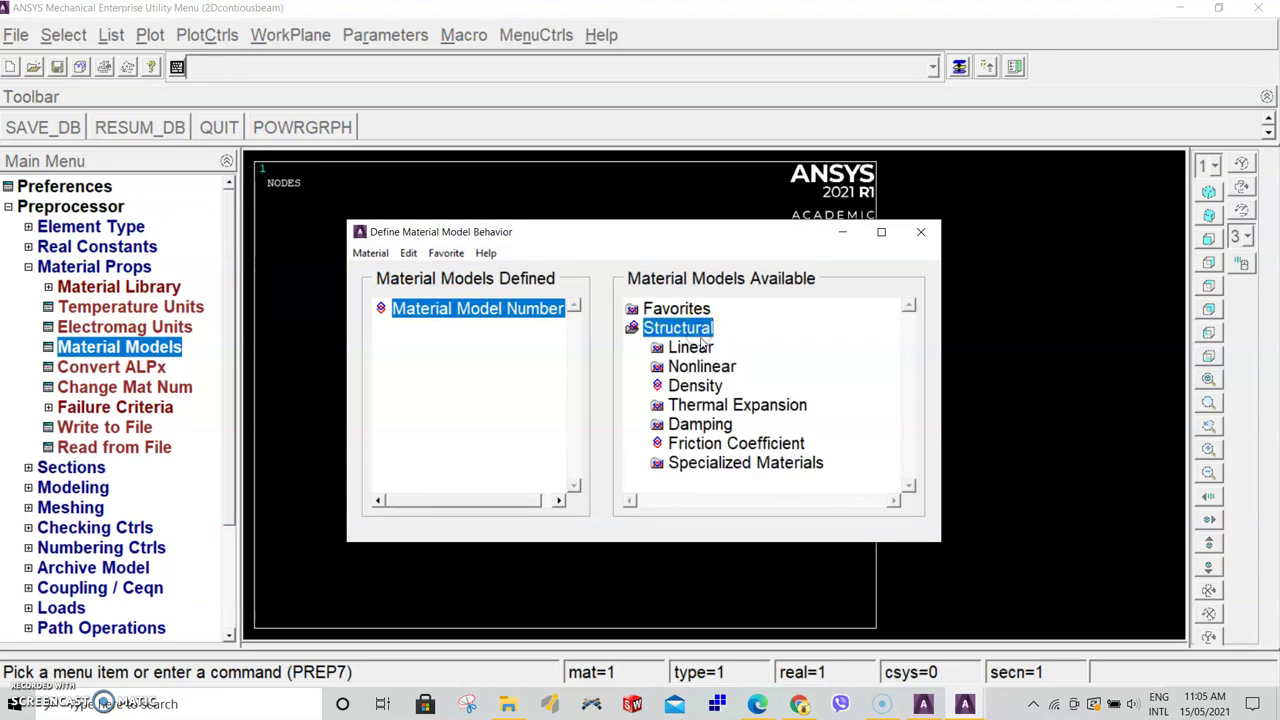
{"action": "double_click", "coordinate": [705, 348]}
{"action": "double_click", "coordinate": [716, 366]}
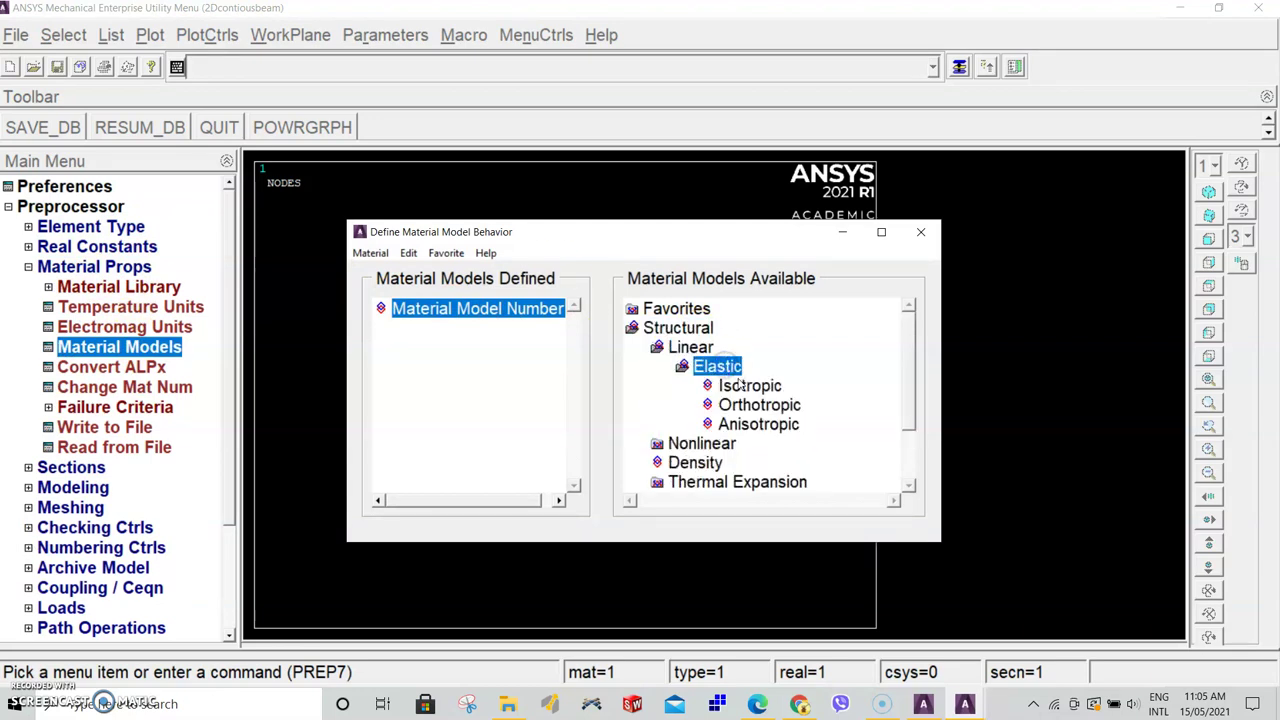
{"action": "double_click", "coordinate": [743, 386]}
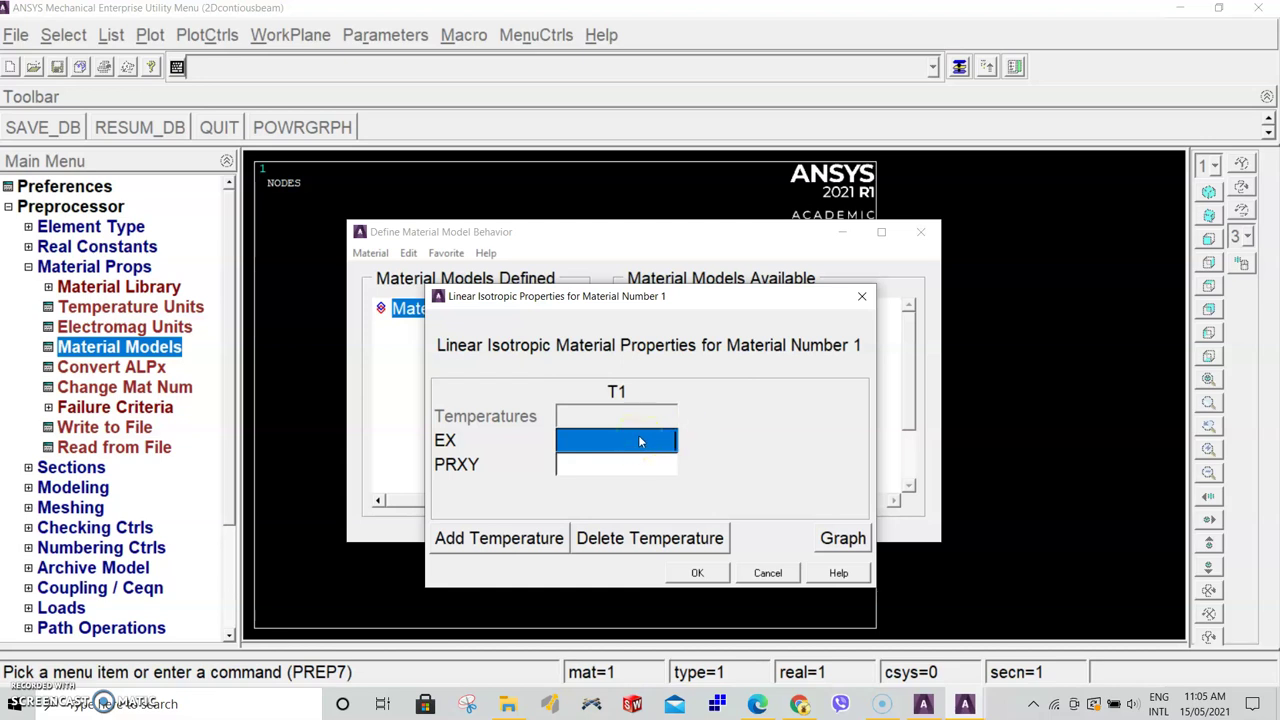
{"action": "left_click", "coordinate": [757, 704]}
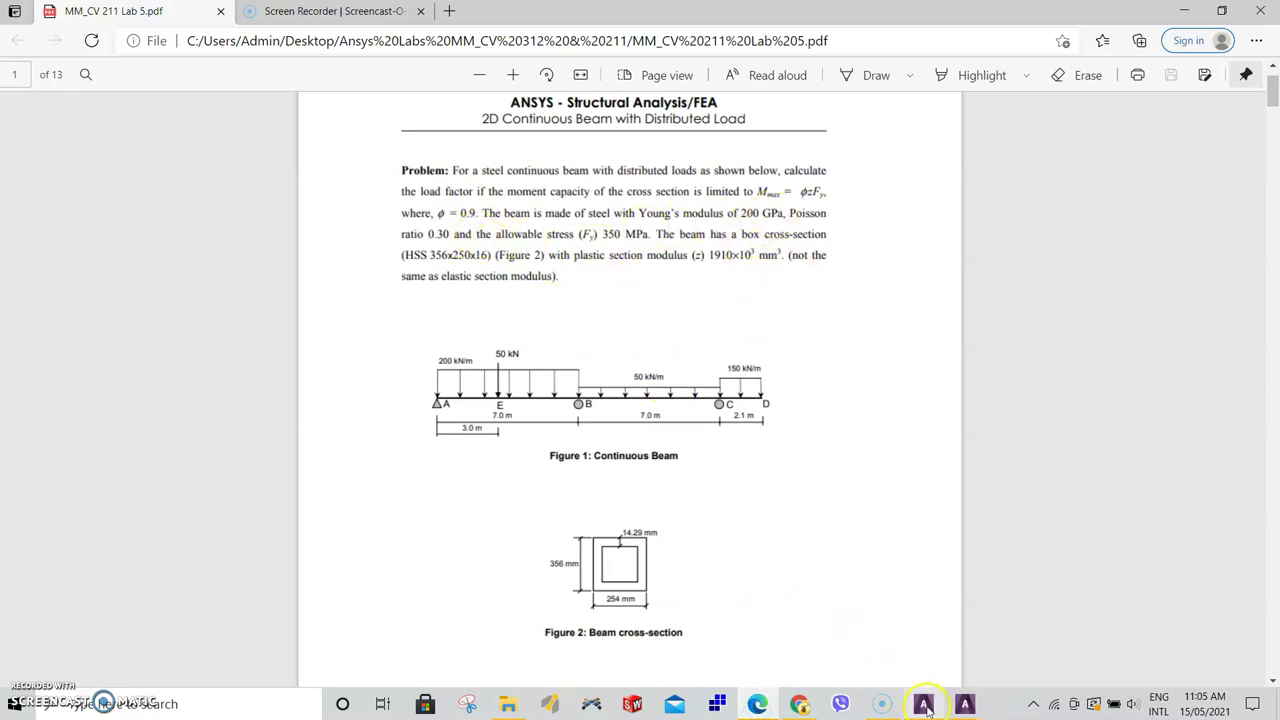
{"action": "mouse_move", "coordinate": [924, 706]}
{"action": "left_click", "coordinate": [928, 636]}
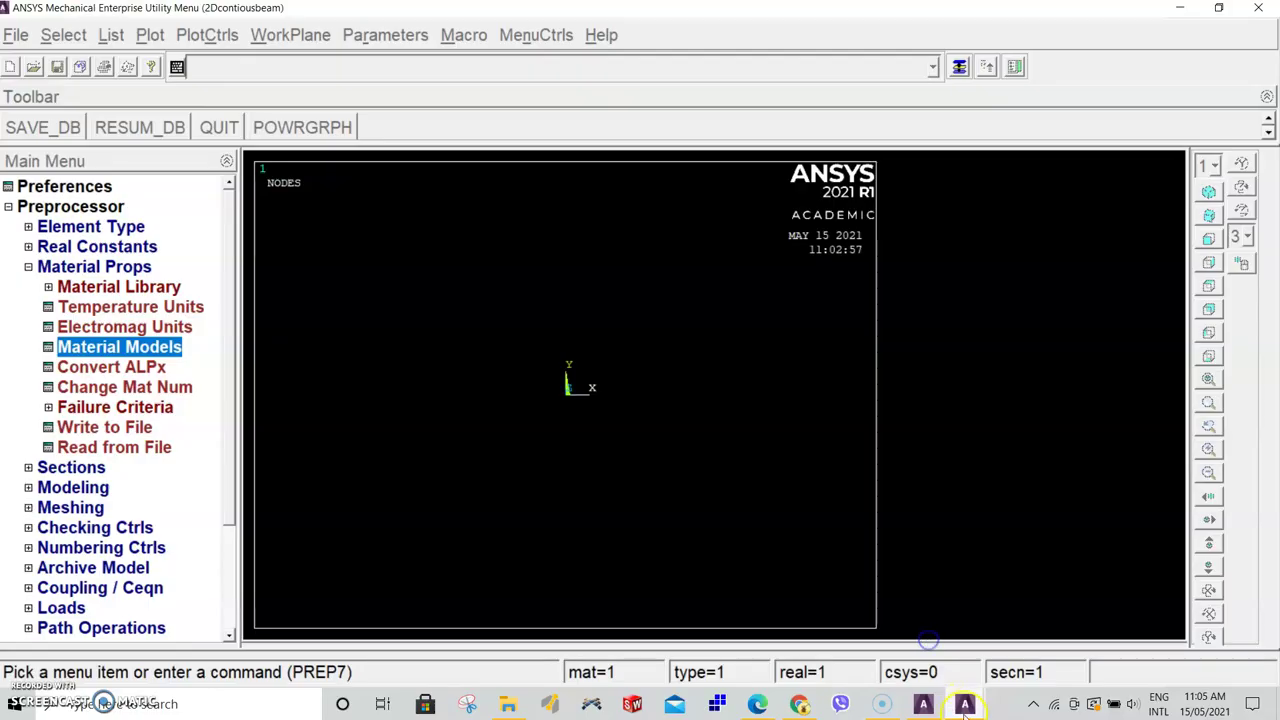
{"action": "mouse_move", "coordinate": [964, 704]}
{"action": "left_click", "coordinate": [1055, 625]}
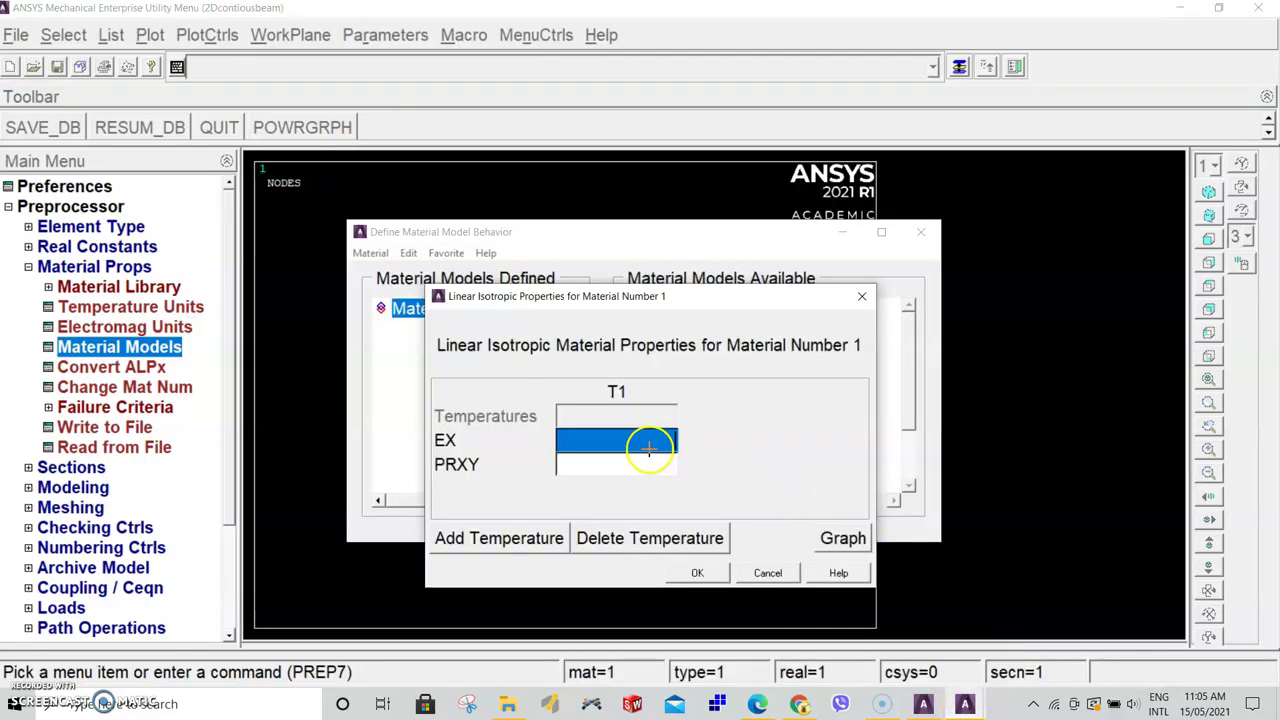
Enter EX 200e9 and PRXY 0.3, then close the material models window
{"action": "type", "text": "200"}
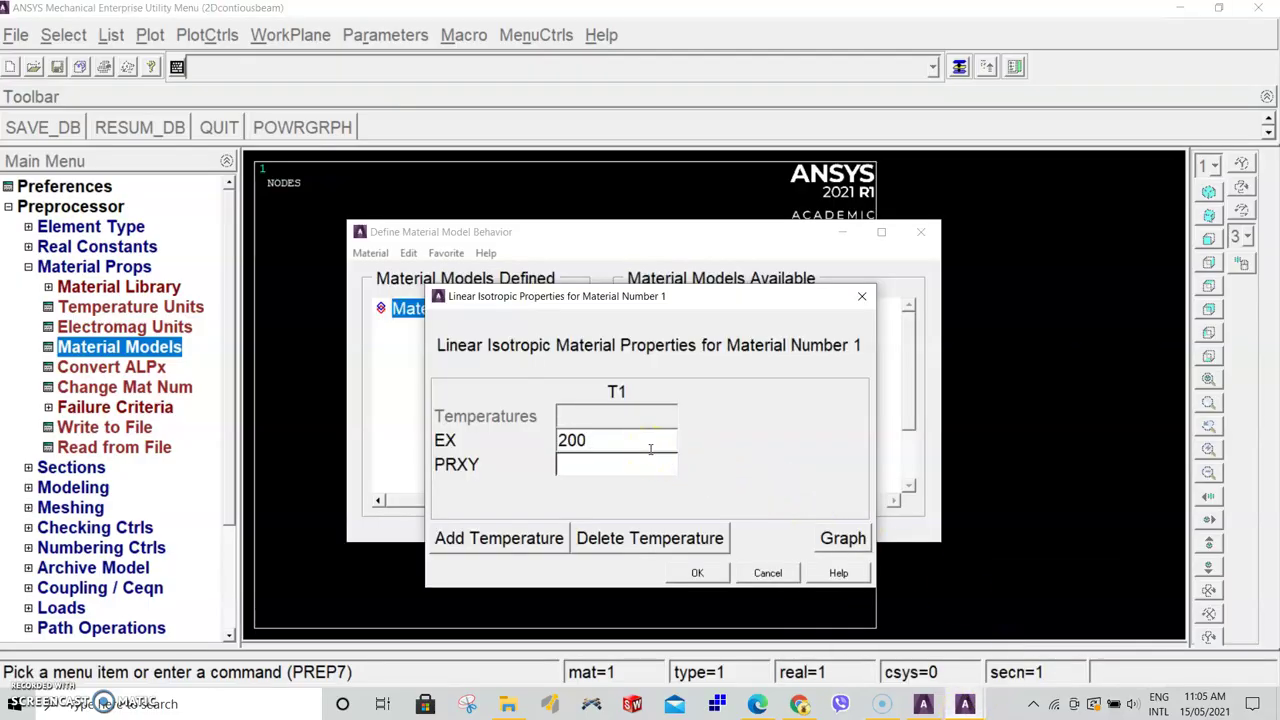
{"action": "type", "text": "e9"}
{"action": "left_click", "coordinate": [640, 460]}
{"action": "type", "text": "0.3"}
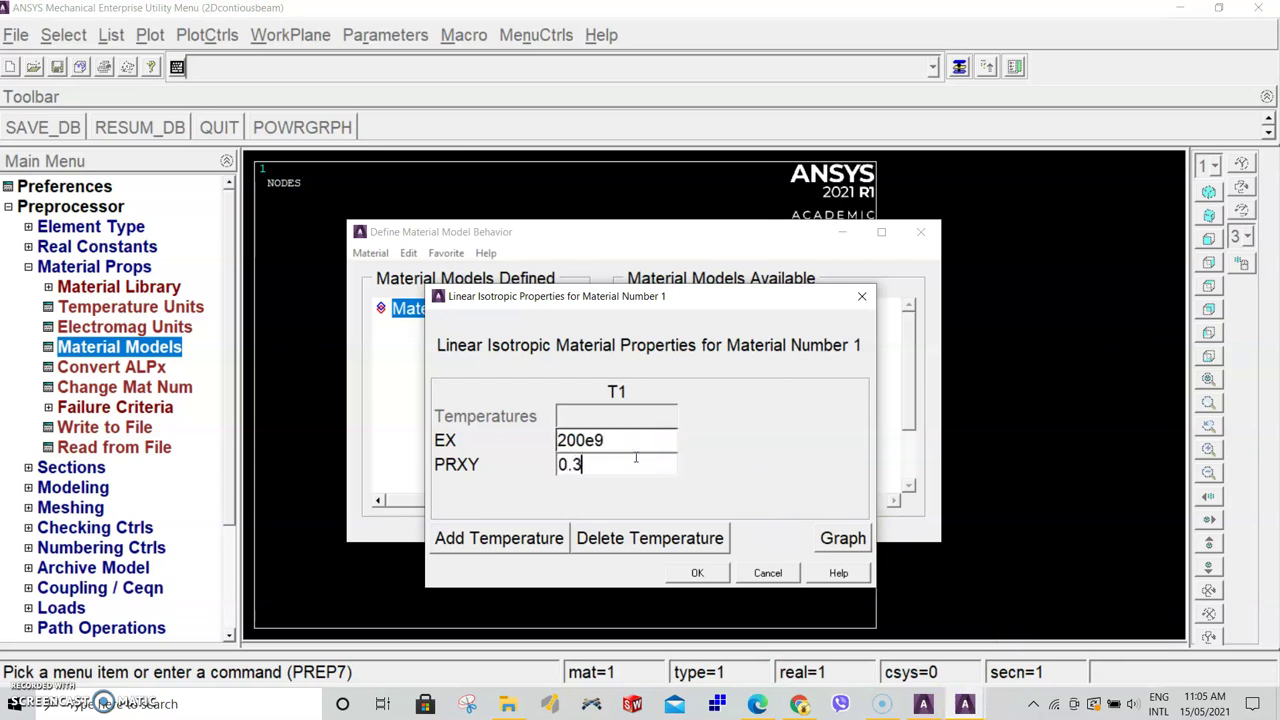
{"action": "left_click", "coordinate": [695, 576]}
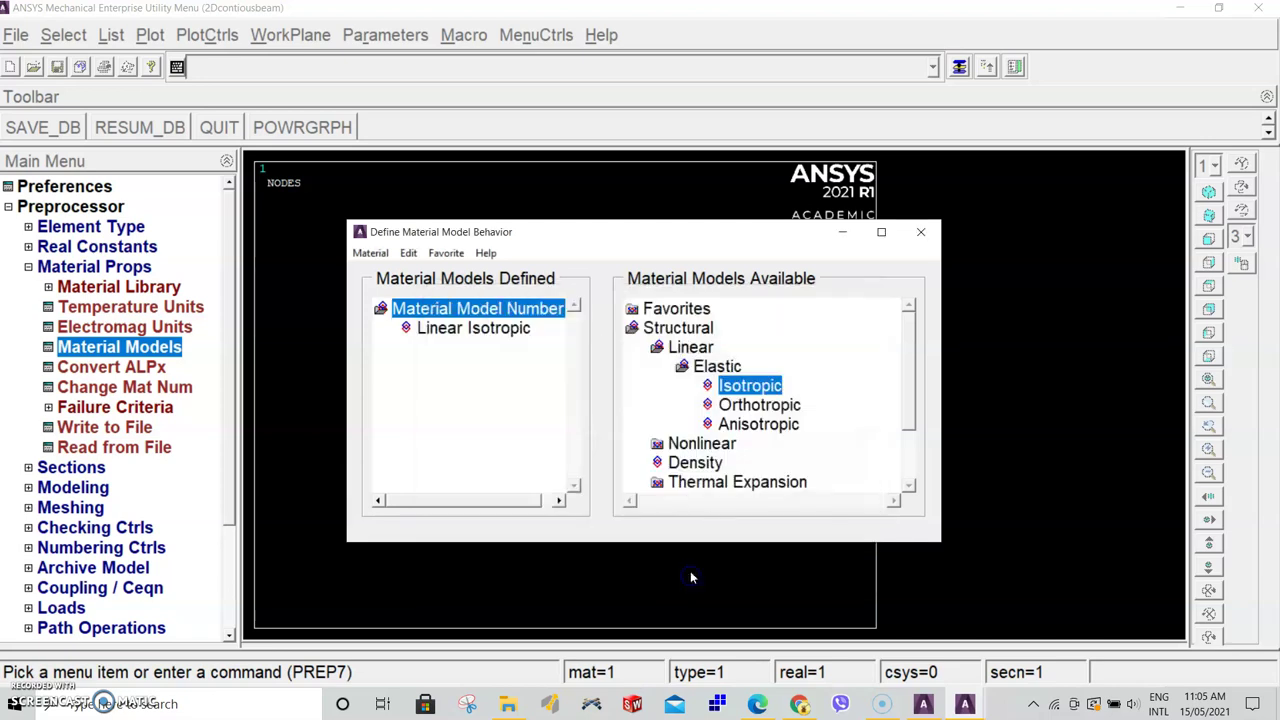
{"action": "left_click", "coordinate": [921, 233]}
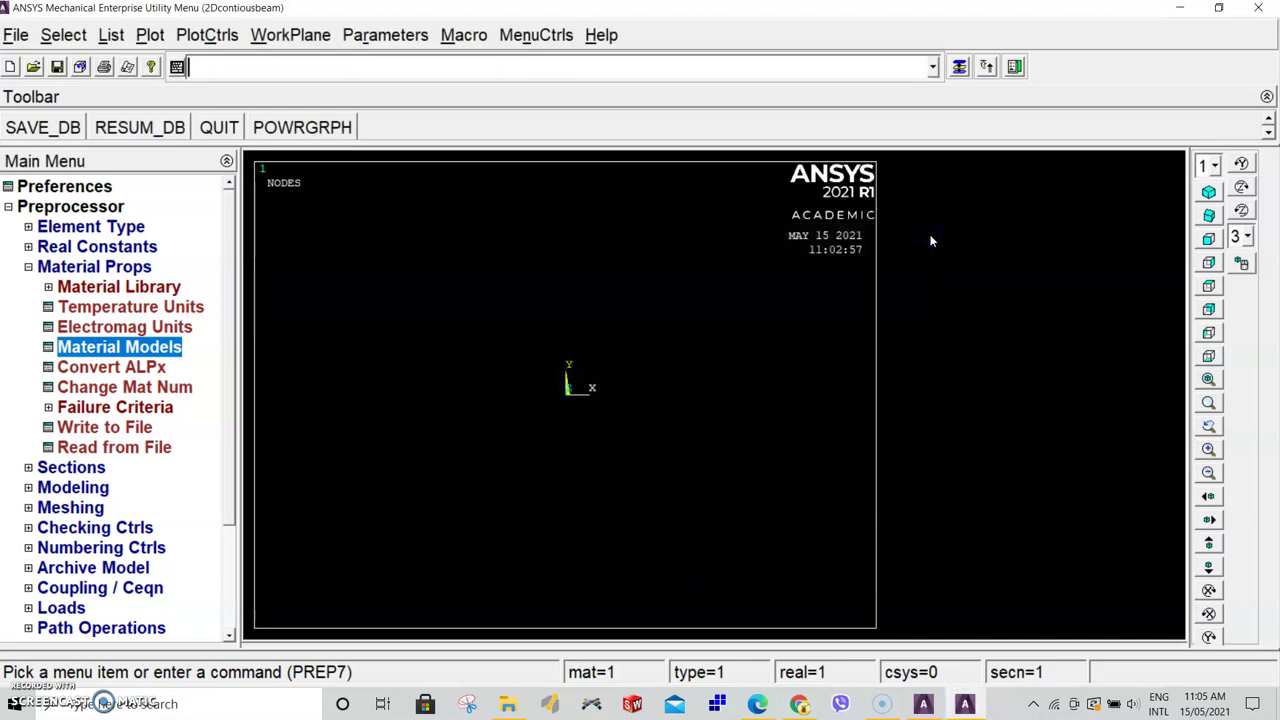
Open the Common Sections beam tool and choose the hollow rectangular box sub-type
{"action": "left_click", "coordinate": [93, 268]}
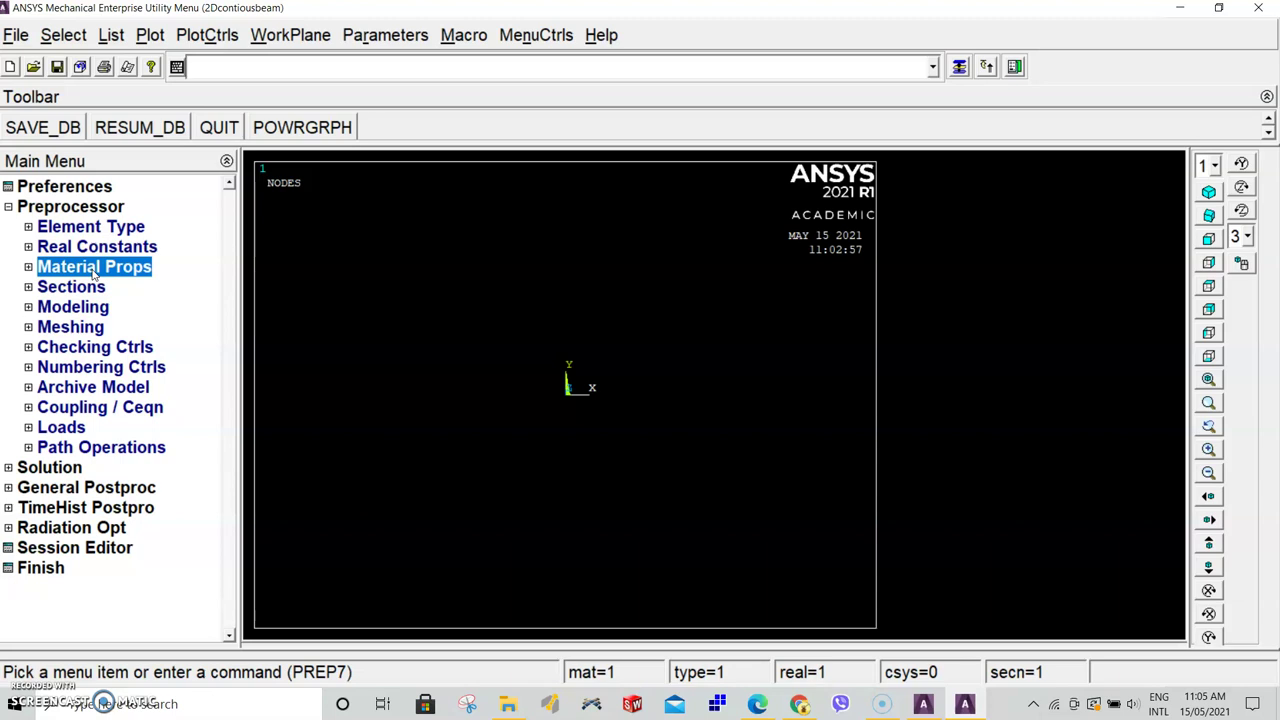
{"action": "left_click", "coordinate": [62, 288]}
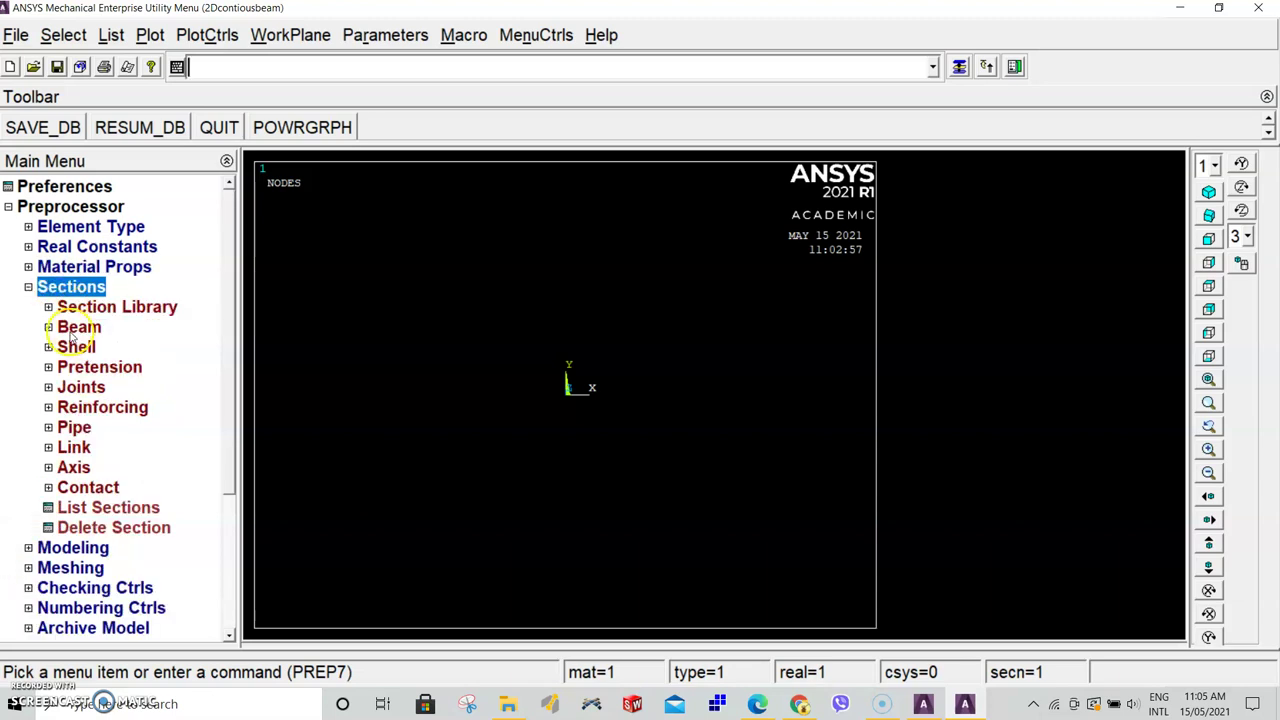
{"action": "left_click", "coordinate": [75, 328]}
{"action": "left_click", "coordinate": [106, 350]}
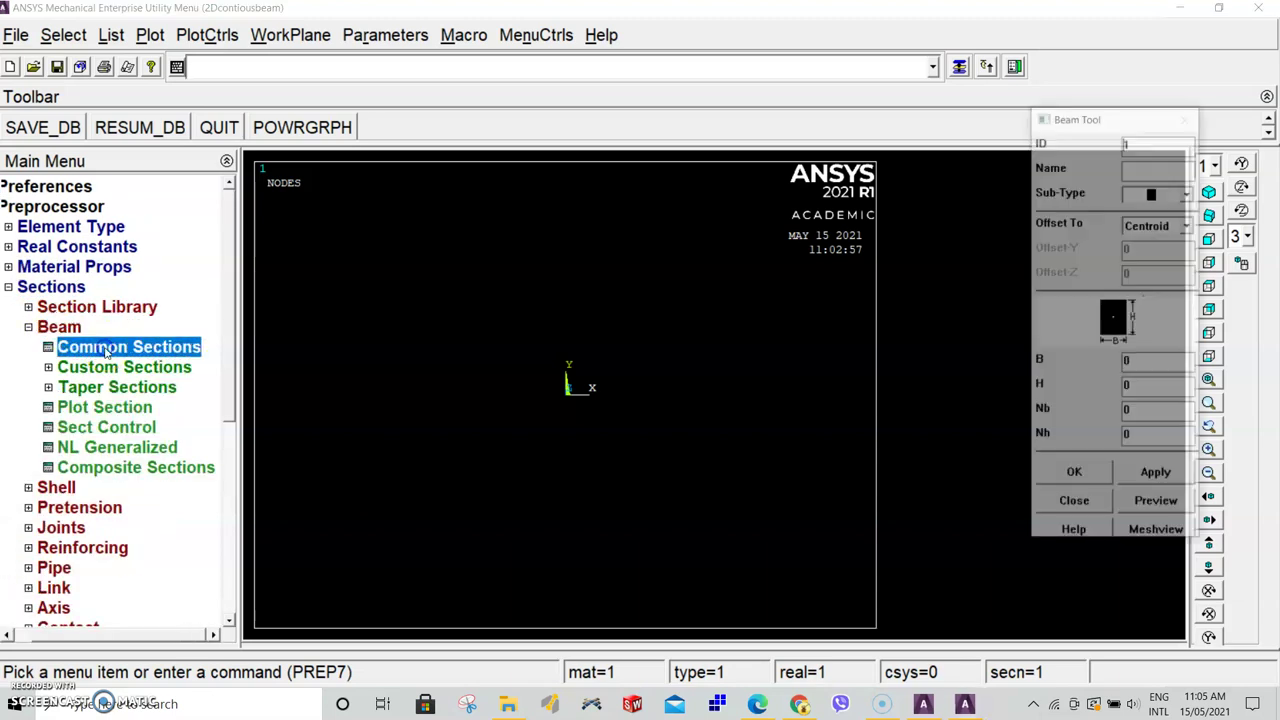
{"action": "left_click", "coordinate": [1088, 110]}
{"action": "left_click_drag", "start_coordinate": [1088, 110], "coordinate": [630, 135]}
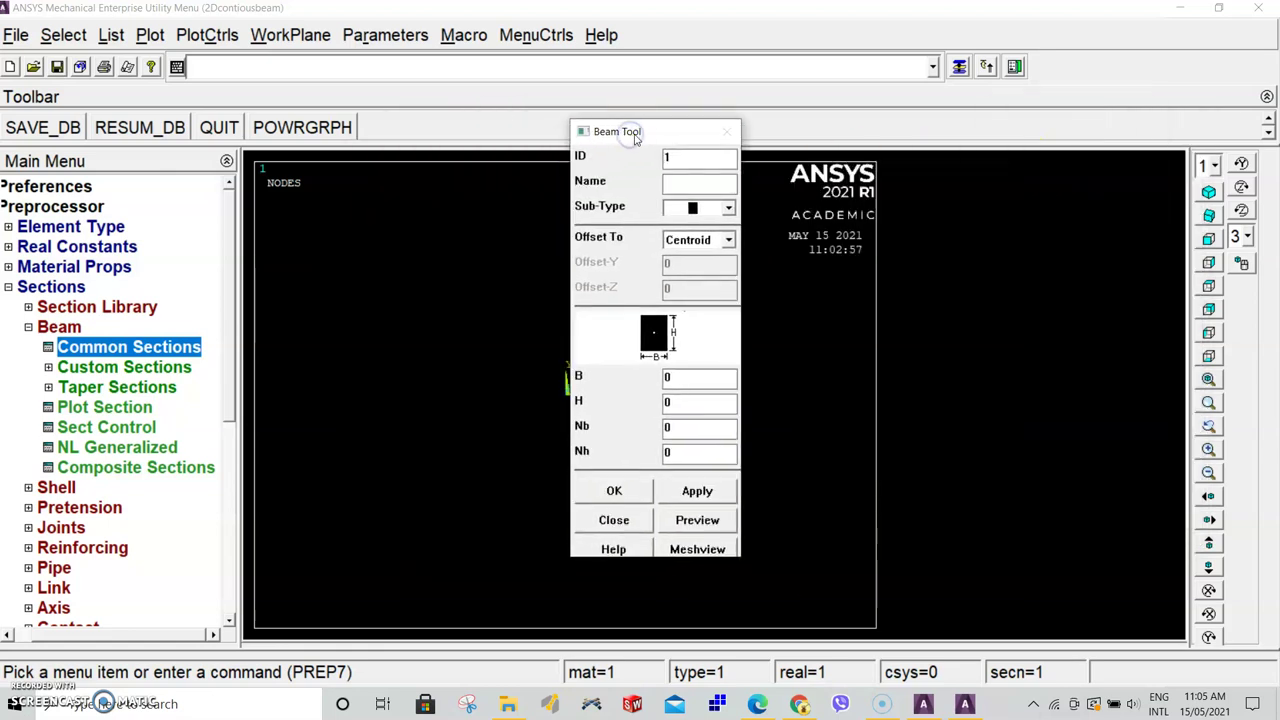
{"action": "left_click", "coordinate": [728, 208]}
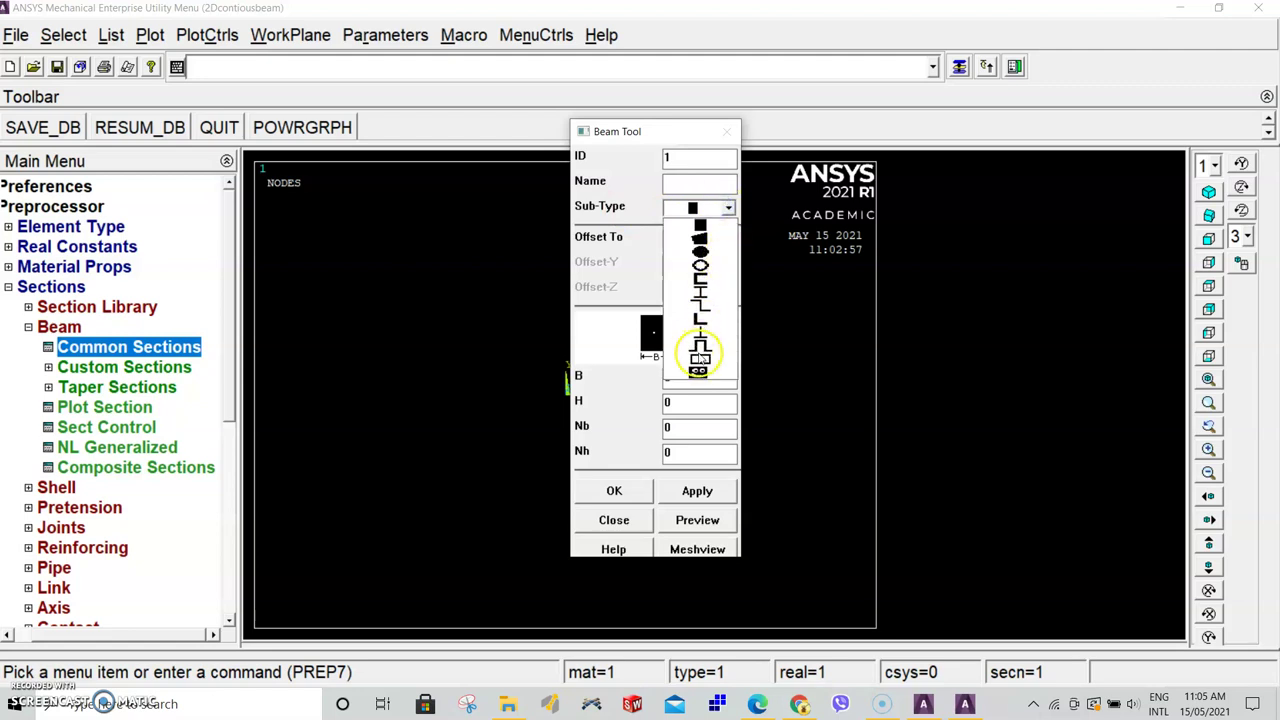
{"action": "left_click", "coordinate": [698, 366]}
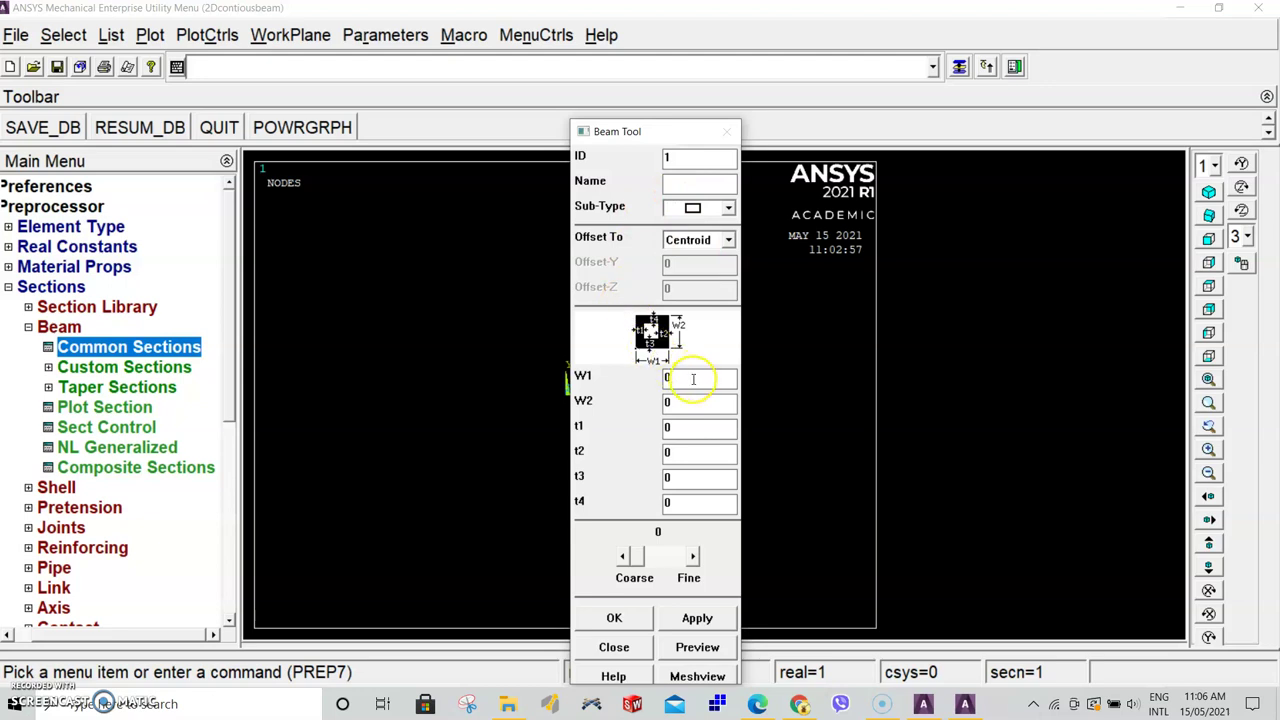
Enter W1 0.254, W2 0.356 and wall thicknesses t1–t4 of 0.01429
{"action": "double_click", "coordinate": [666, 374]}
{"action": "left_click", "coordinate": [689, 377]}
{"action": "left_click", "coordinate": [690, 394]}
{"action": "type", "text": ".356"}
{"action": "left_click", "coordinate": [706, 429]}
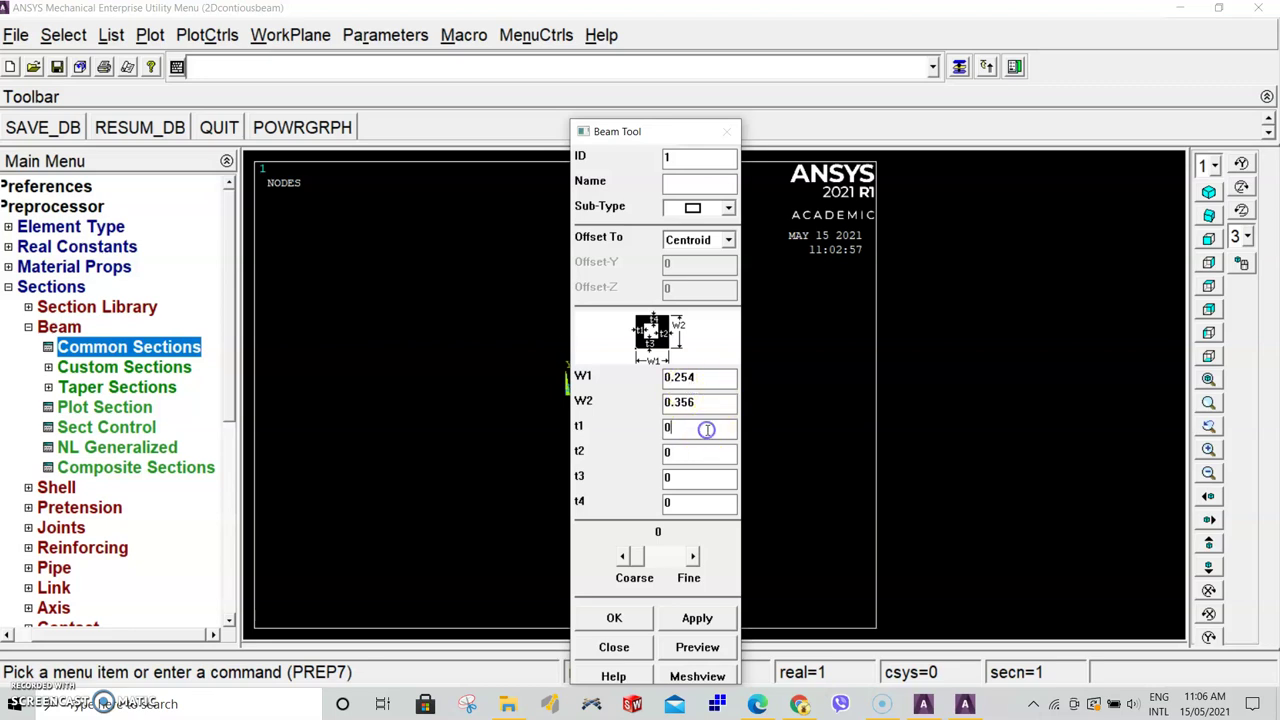
{"action": "type", "text": ".0"}
{"action": "left_click", "coordinate": [698, 452]}
{"action": "type", "text": ".01"}
{"action": "left_click", "coordinate": [714, 478]}
{"action": "type", "text": ".0"}
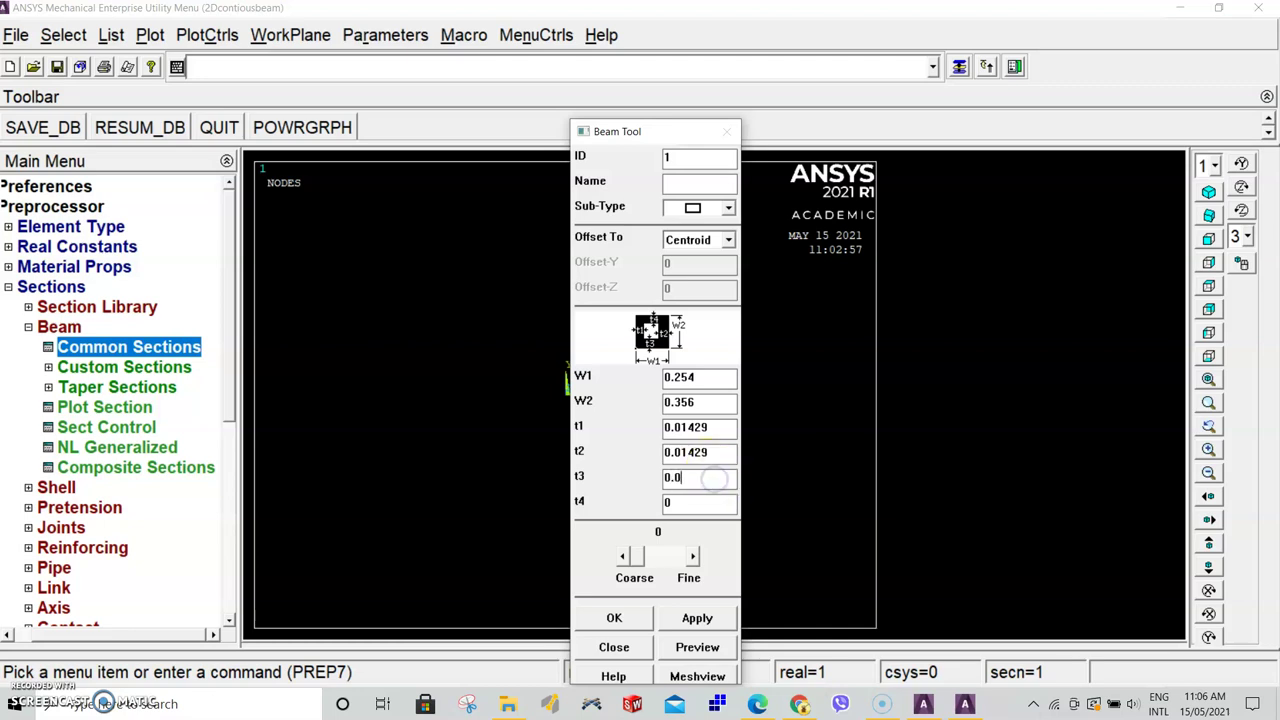
{"action": "type", "text": "1429"}
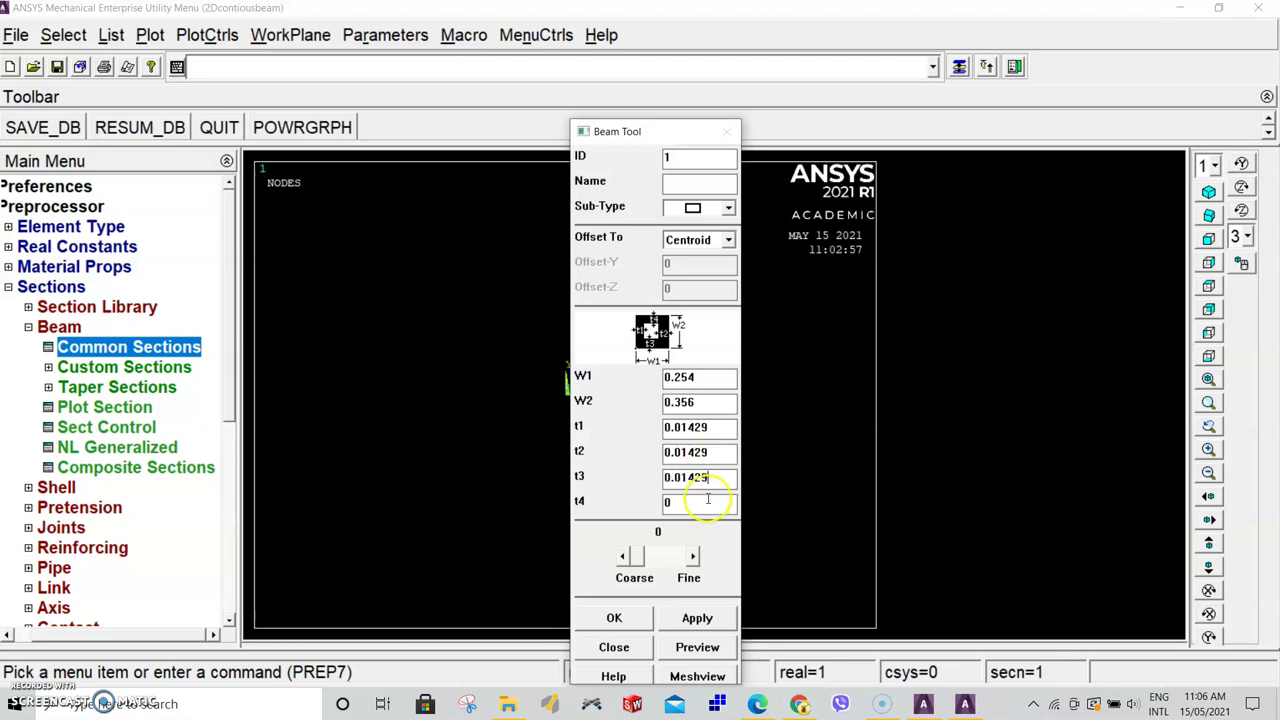
{"action": "left_click", "coordinate": [707, 498]}
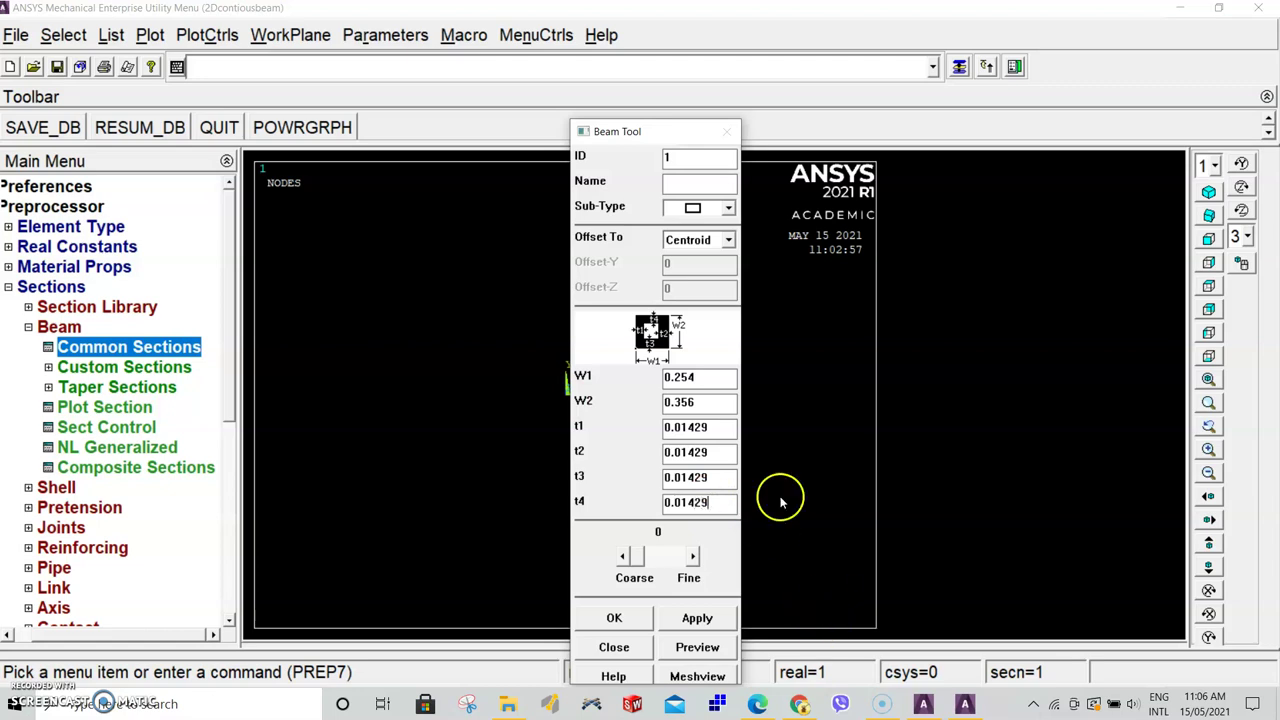
Preview the box section (area 0.016617) and accept it with OK
{"action": "left_click", "coordinate": [676, 677]}
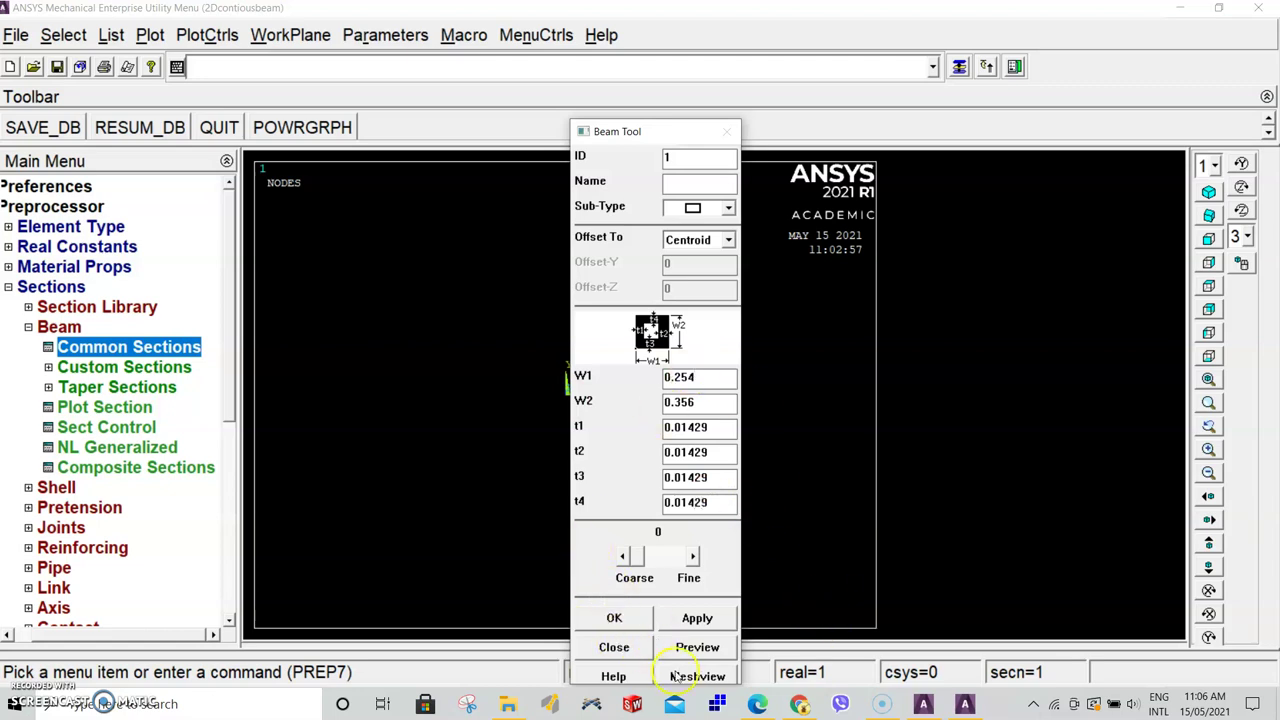
{"action": "left_click", "coordinate": [680, 647]}
{"action": "left_click_drag", "start_coordinate": [623, 145], "coordinate": [1033, 149]}
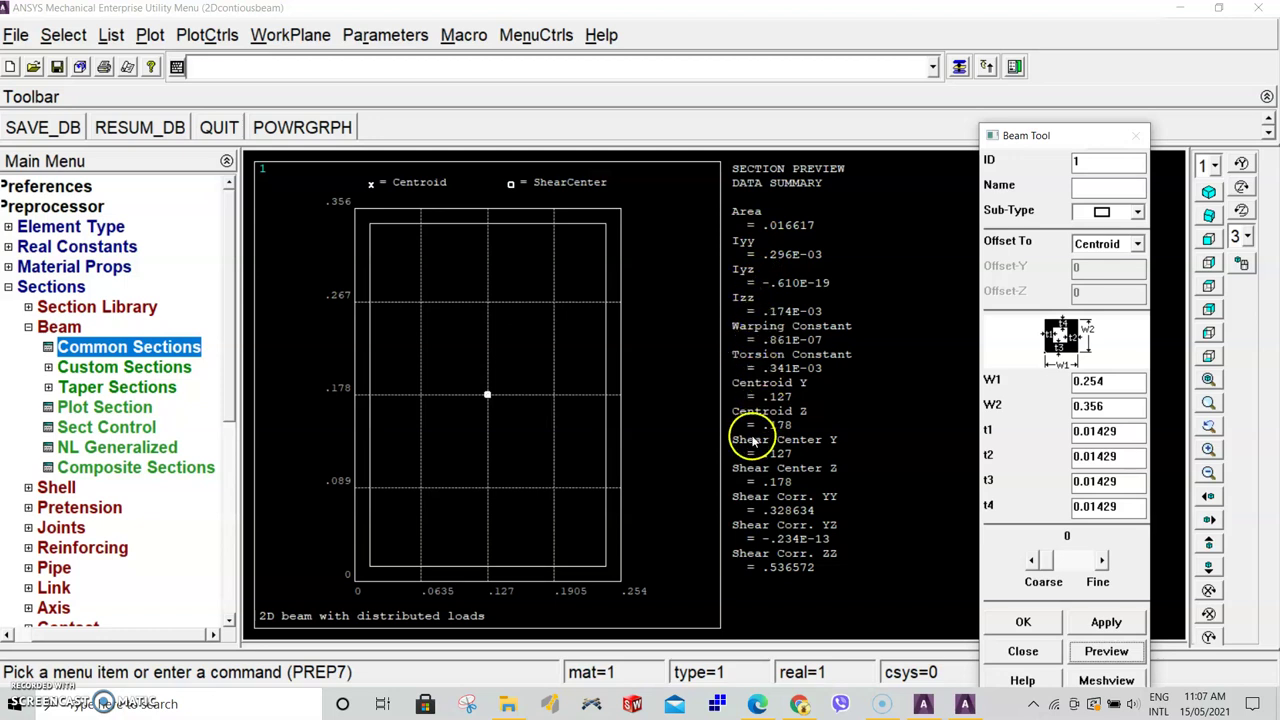
{"action": "left_click_drag", "start_coordinate": [1037, 136], "coordinate": [917, 86]}
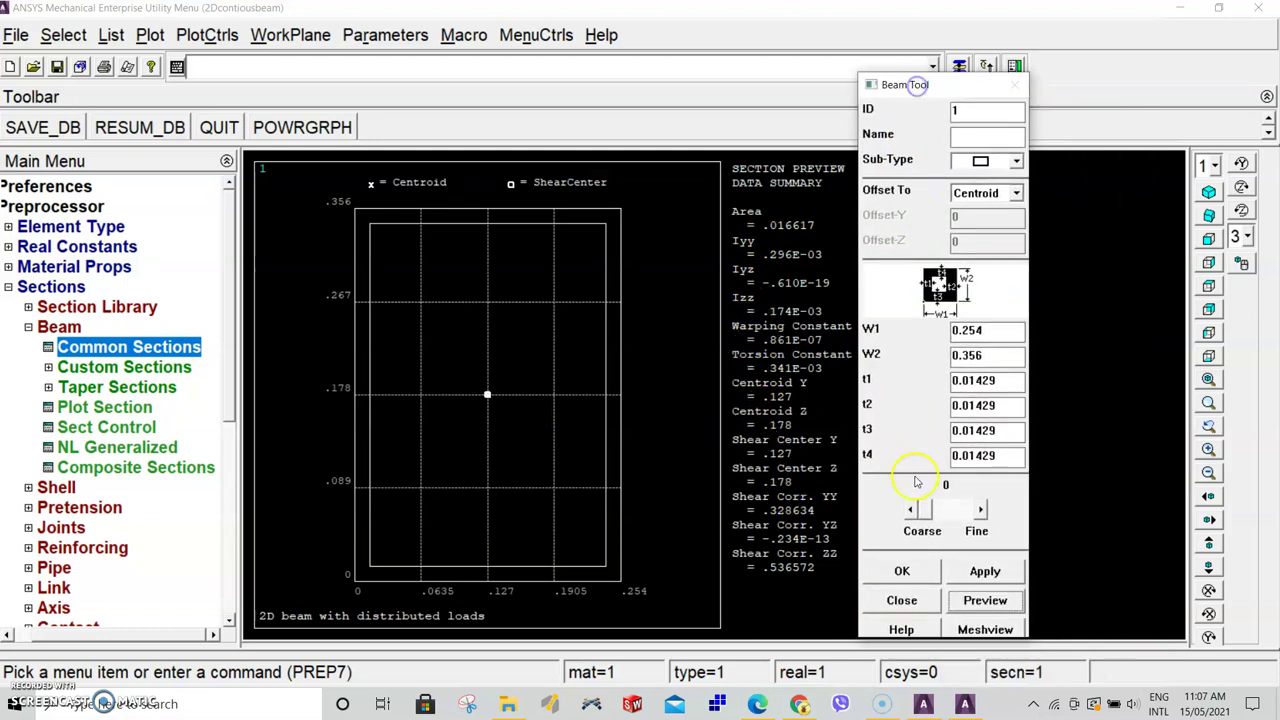
{"action": "left_click", "coordinate": [902, 572]}
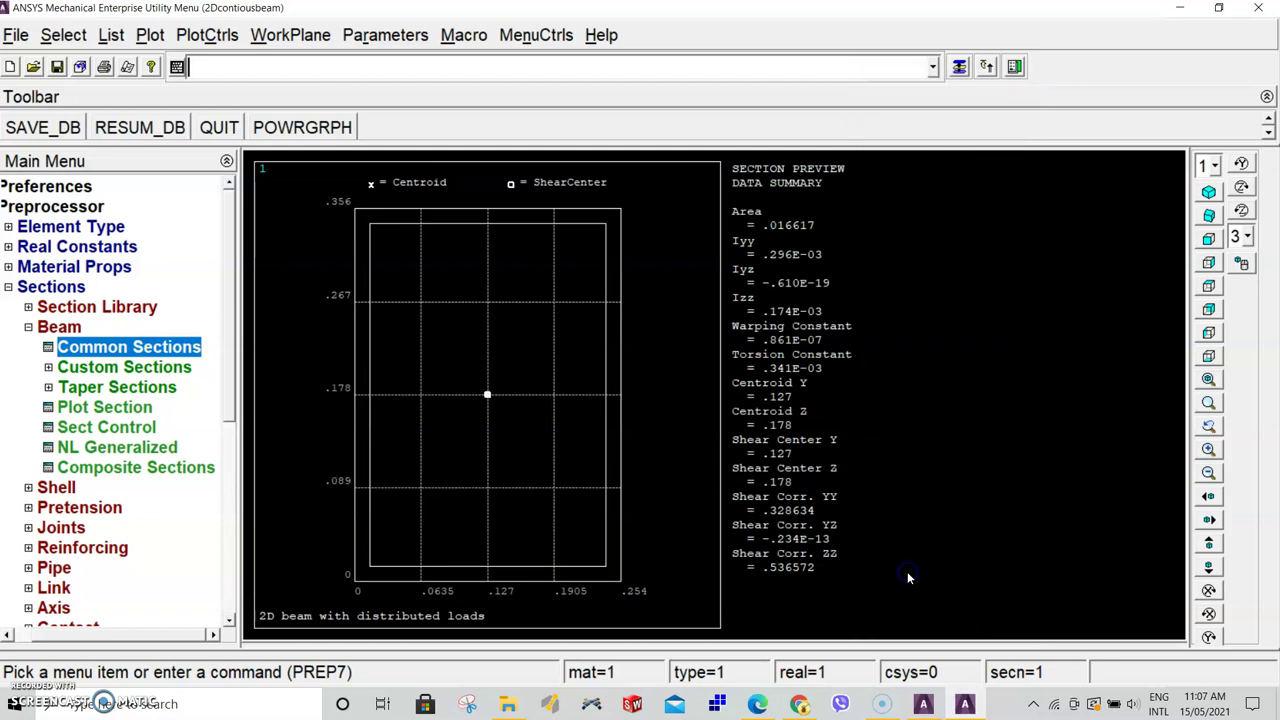
{"action": "left_click", "coordinate": [57, 328]}
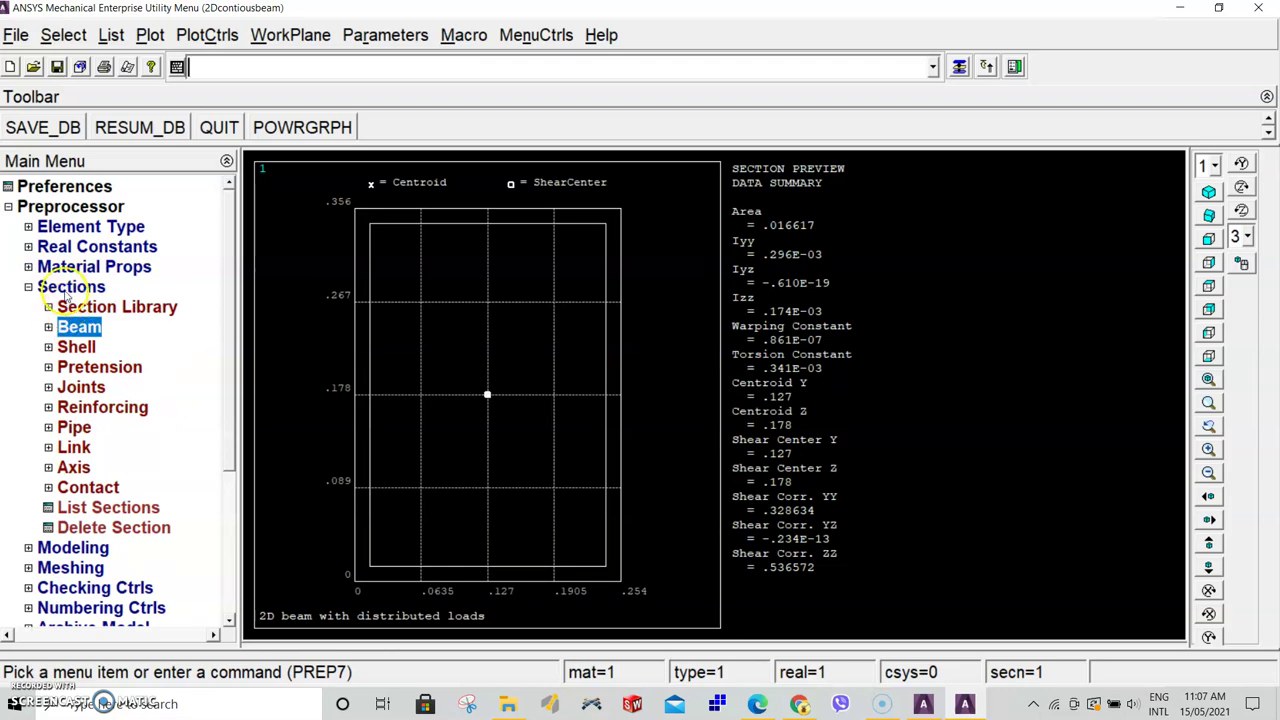
Create keypoint 1 at the origin (0, 0) in the active coordinate system
{"action": "left_click", "coordinate": [66, 289]}
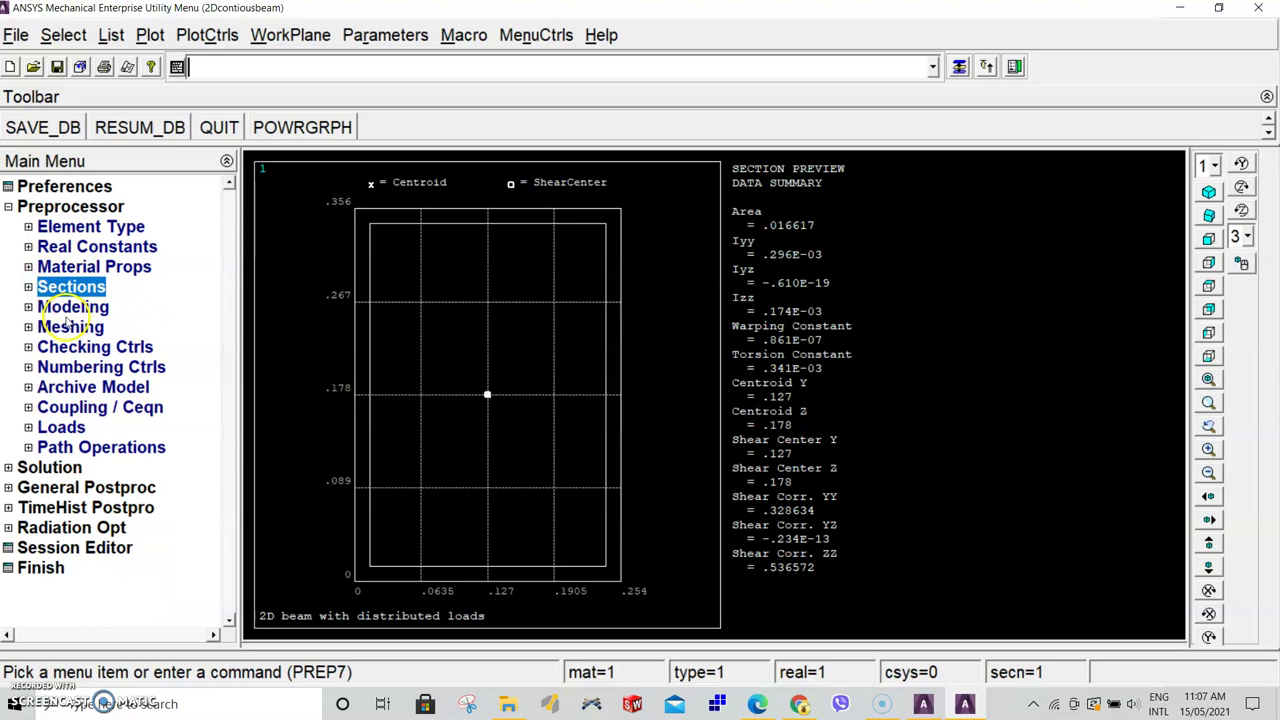
{"action": "left_click", "coordinate": [66, 308]}
{"action": "left_click", "coordinate": [80, 330]}
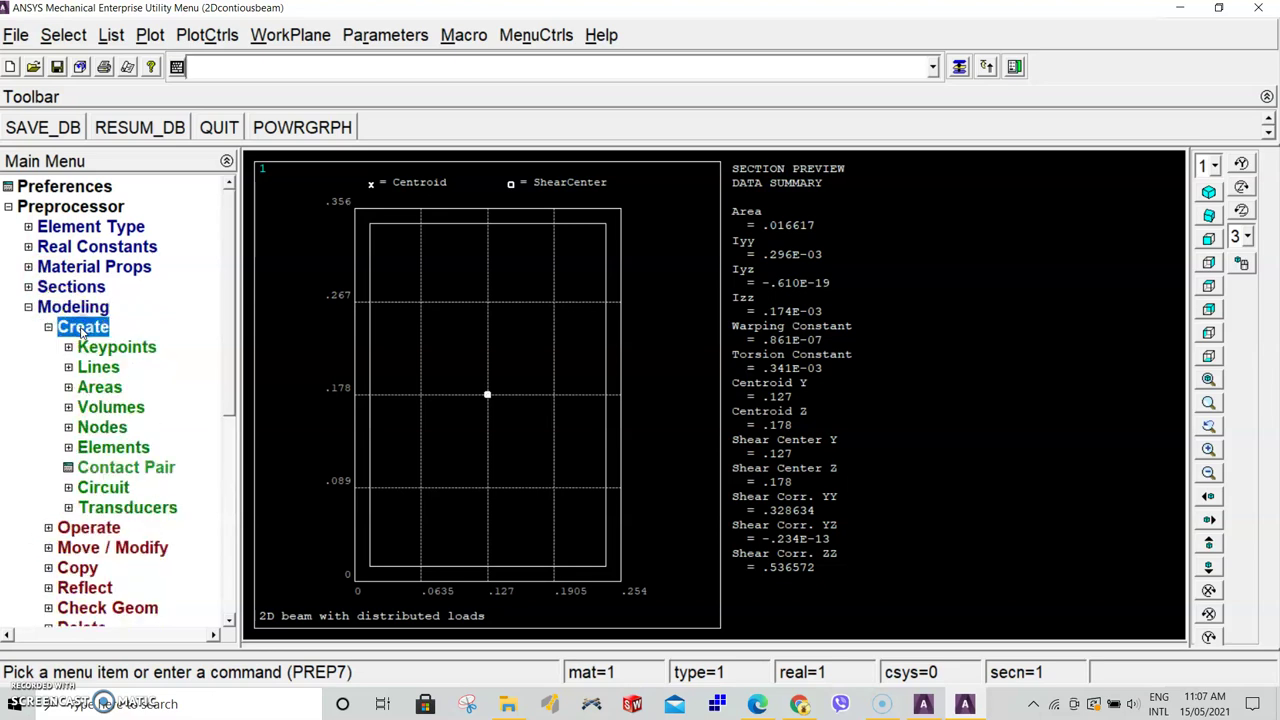
{"action": "left_click", "coordinate": [122, 346]}
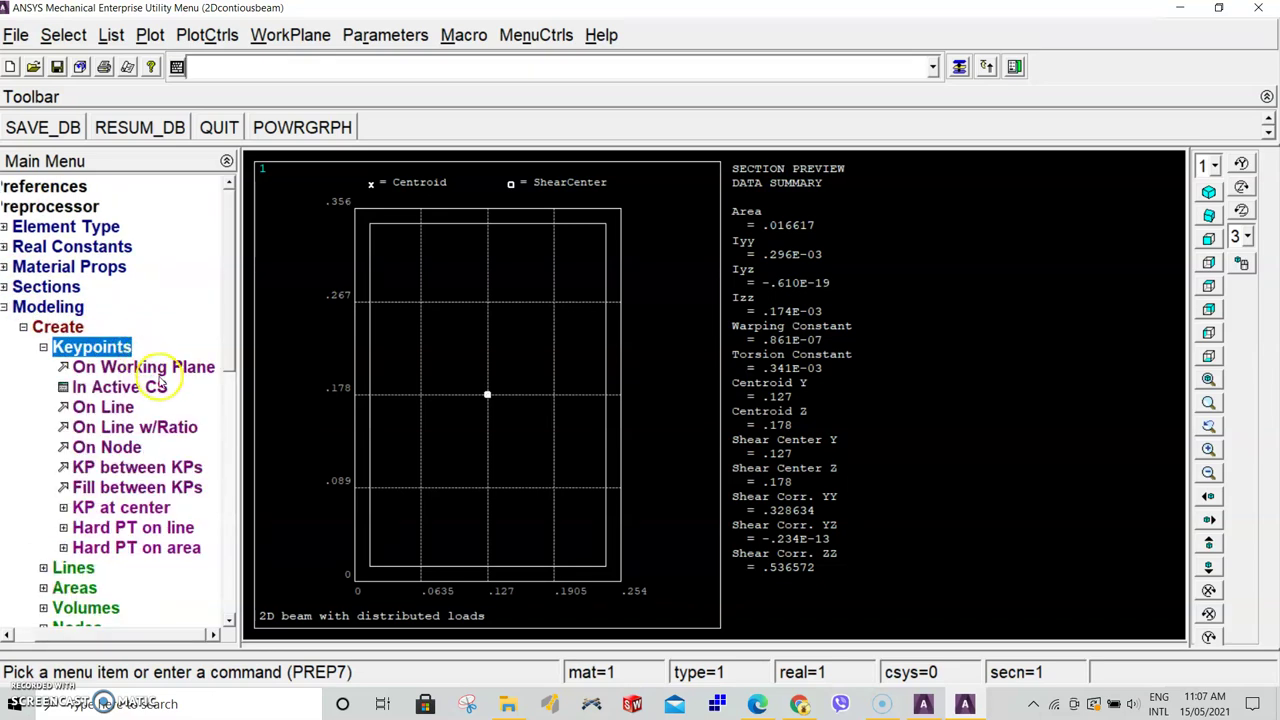
{"action": "left_click", "coordinate": [145, 388]}
{"action": "left_click", "coordinate": [729, 335]}
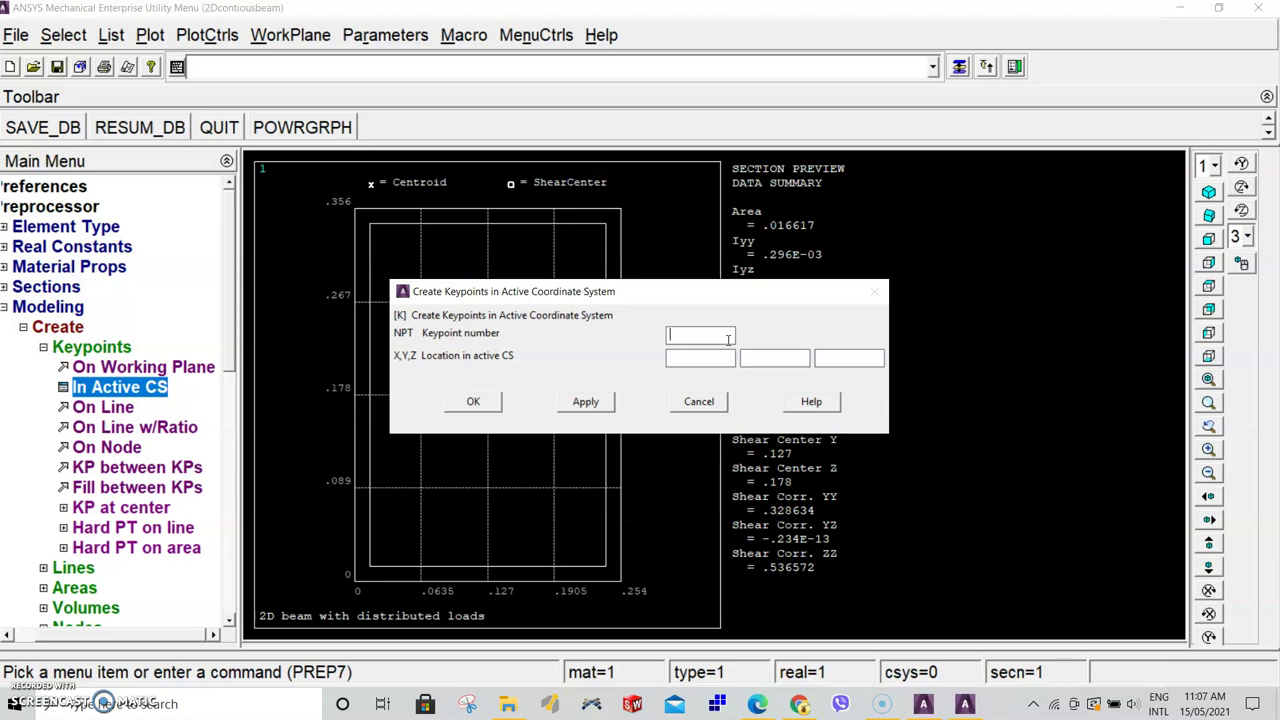
{"action": "type", "text": "1"}
{"action": "left_click", "coordinate": [691, 358]}
{"action": "left_click", "coordinate": [754, 362]}
{"action": "type", "text": "0"}
{"action": "left_click", "coordinate": [578, 403]}
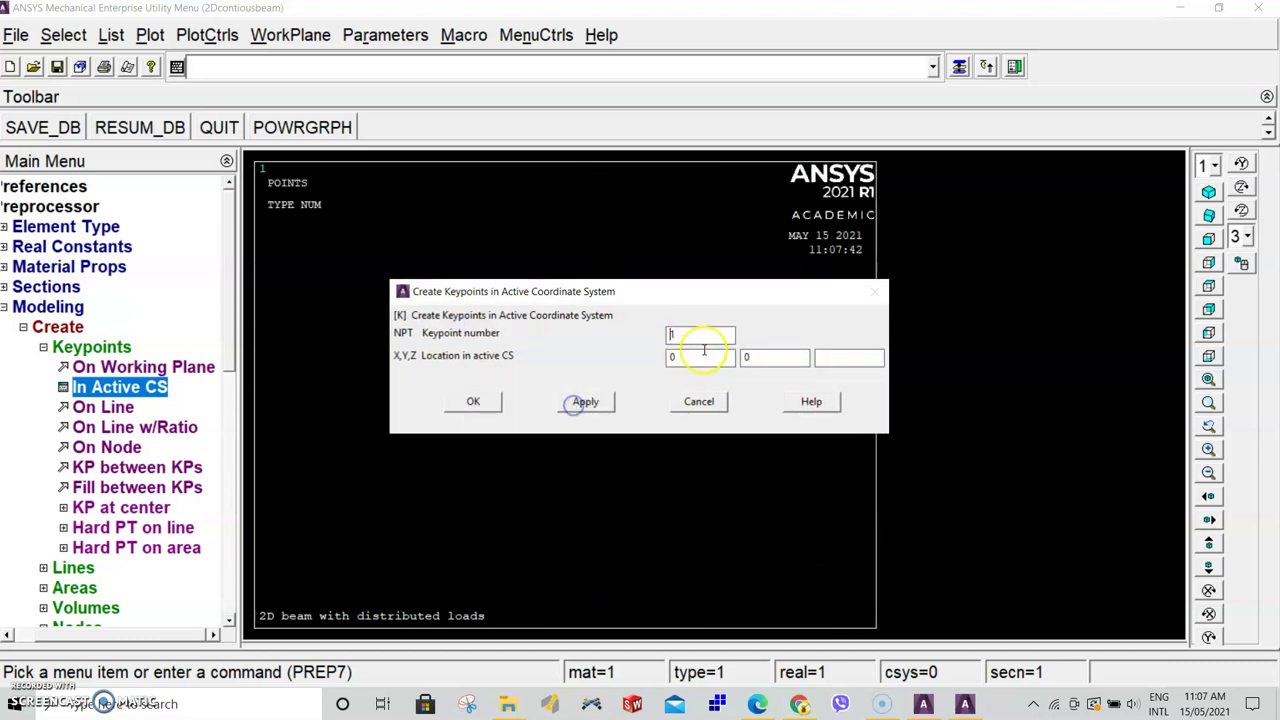
Add keypoints 2, 3 and 4 at x = 7, 14 and 16.1 with y = 0
{"action": "double_click", "coordinate": [672, 334]}
{"action": "type", "text": "2"}
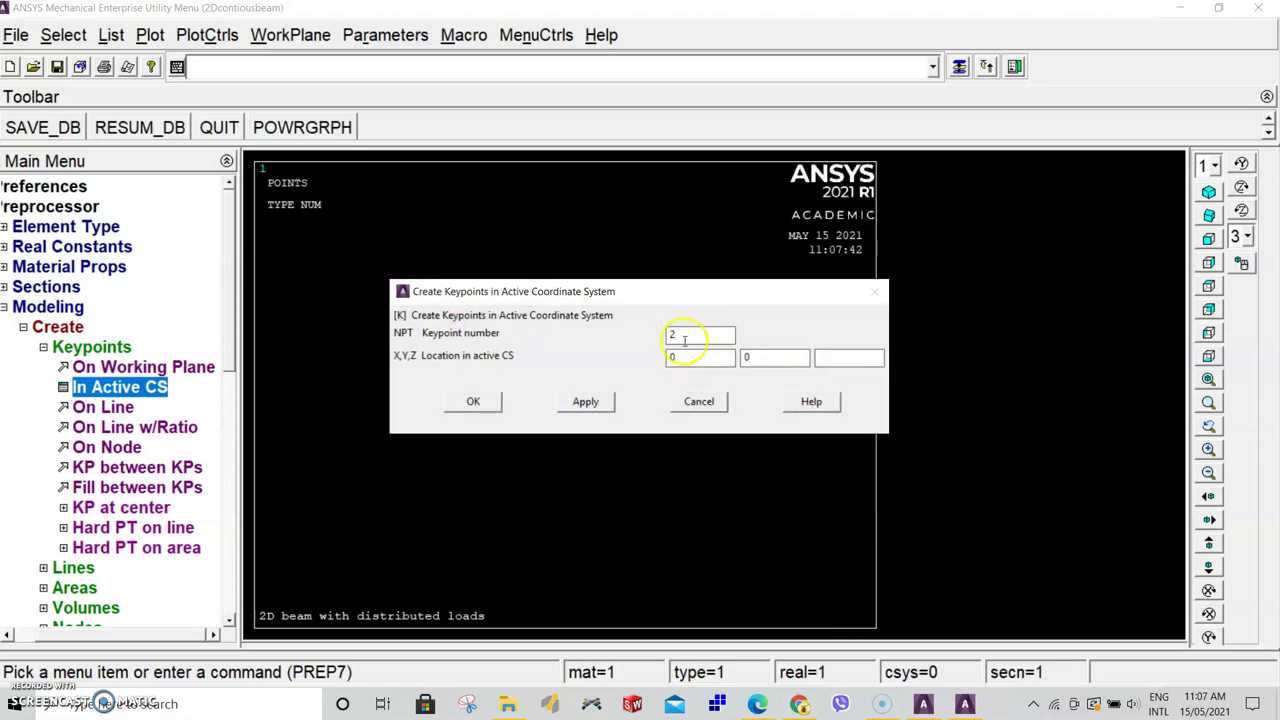
{"action": "double_click", "coordinate": [677, 357]}
{"action": "type", "text": "7"}
{"action": "left_click", "coordinate": [600, 401]}
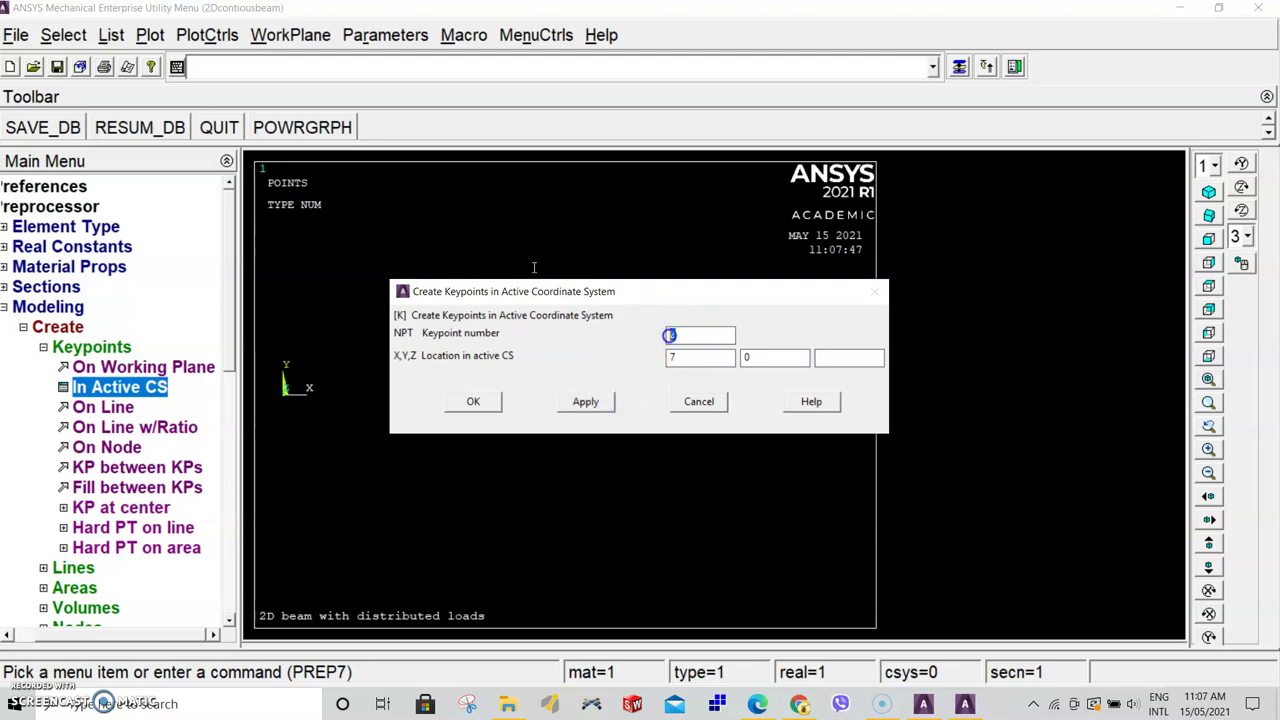
{"action": "left_click", "coordinate": [681, 336]}
{"action": "type", "text": "14"}
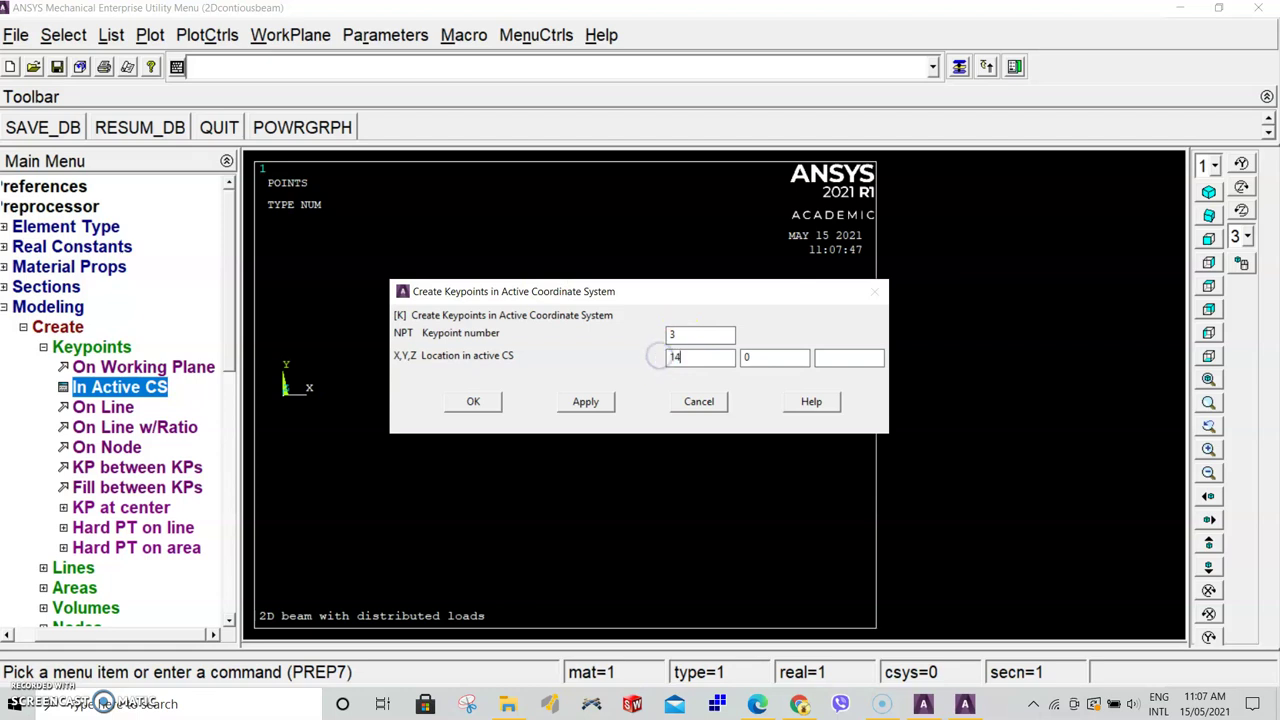
{"action": "left_click", "coordinate": [592, 402]}
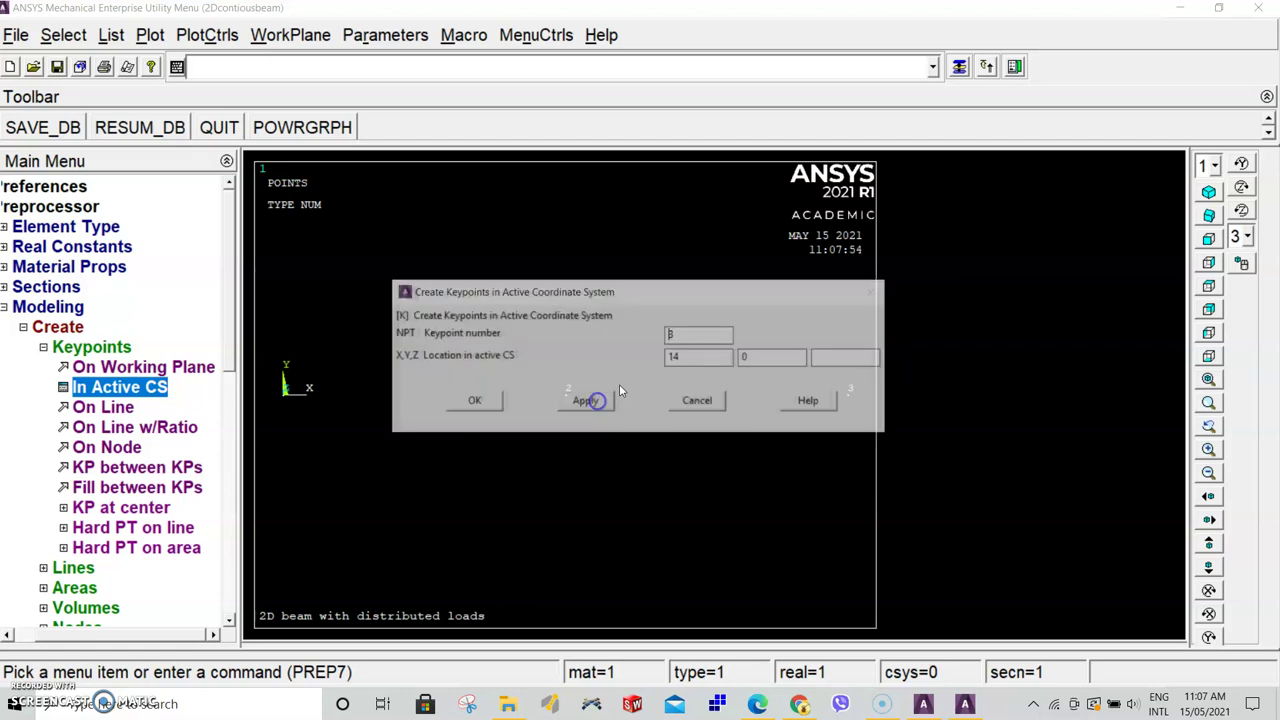
{"action": "double_click", "coordinate": [668, 336]}
{"action": "type", "text": "4"}
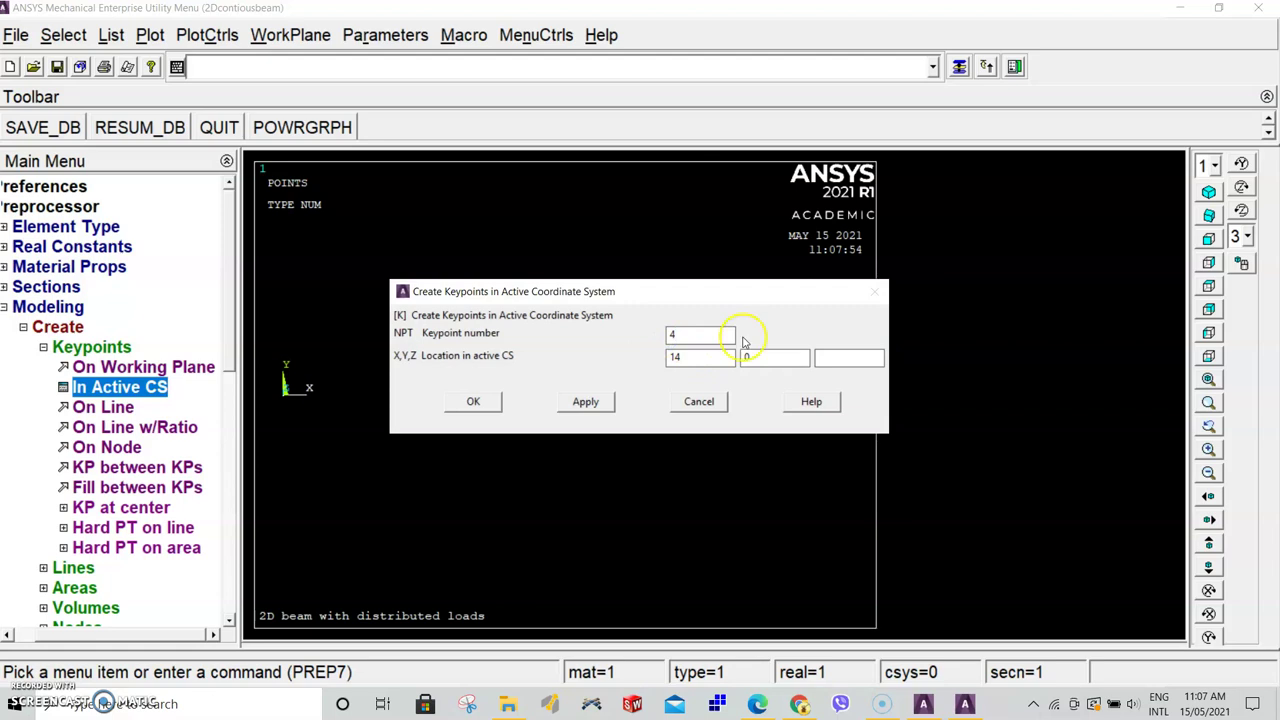
{"action": "double_click", "coordinate": [678, 360]}
{"action": "type", "text": "16.1"}
{"action": "left_click", "coordinate": [491, 405]}
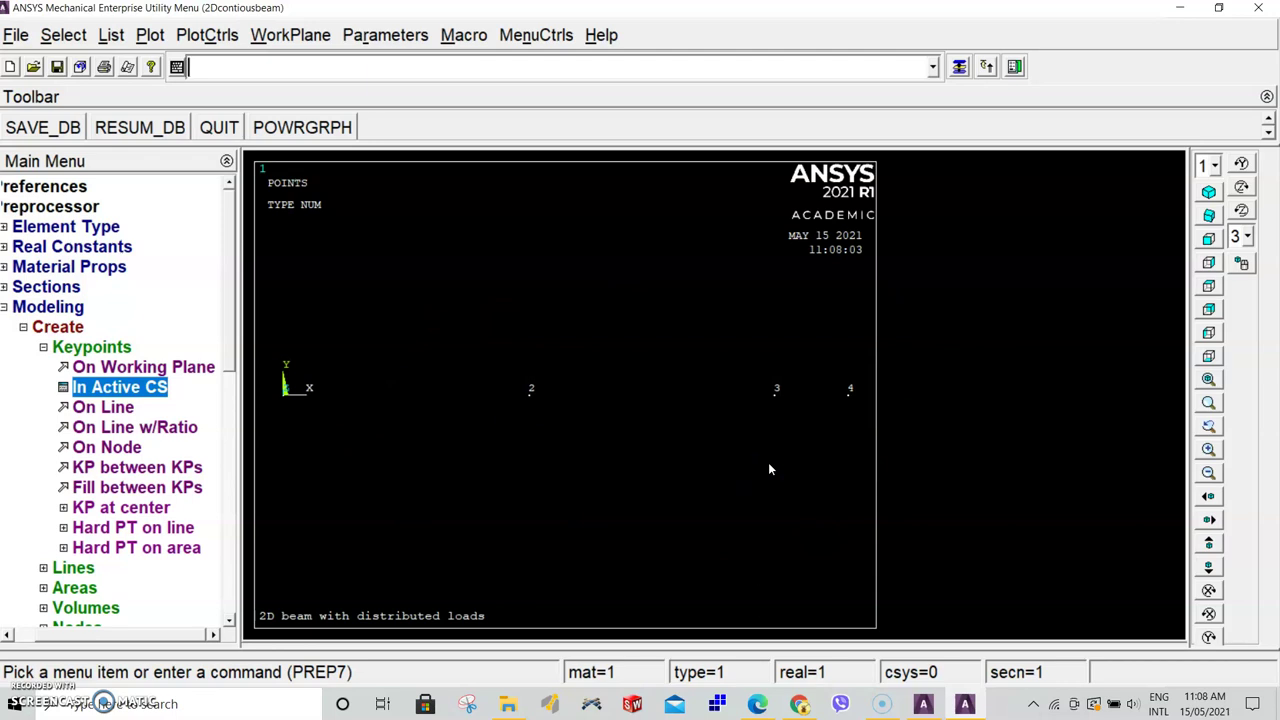
Draw straight lines between keypoints 1–2, 2–3 and 3–4 by picking them on screen
{"action": "left_click", "coordinate": [94, 347]}
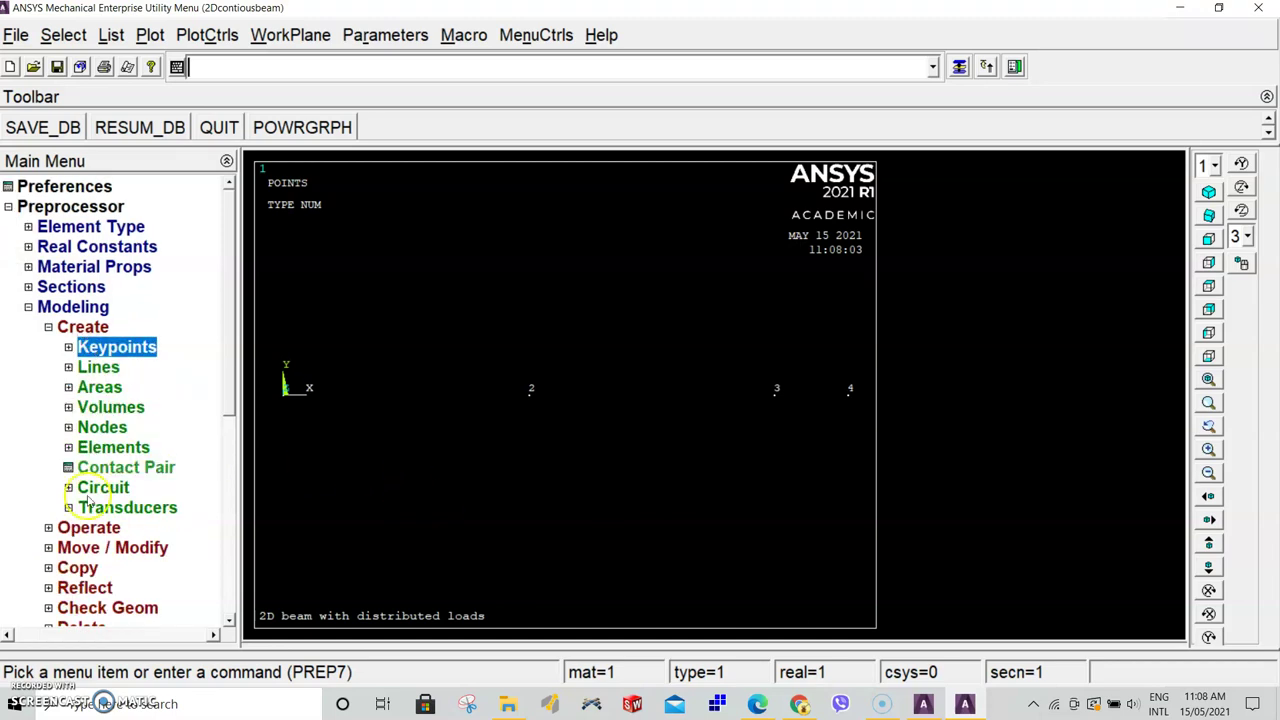
{"action": "left_click", "coordinate": [98, 367]}
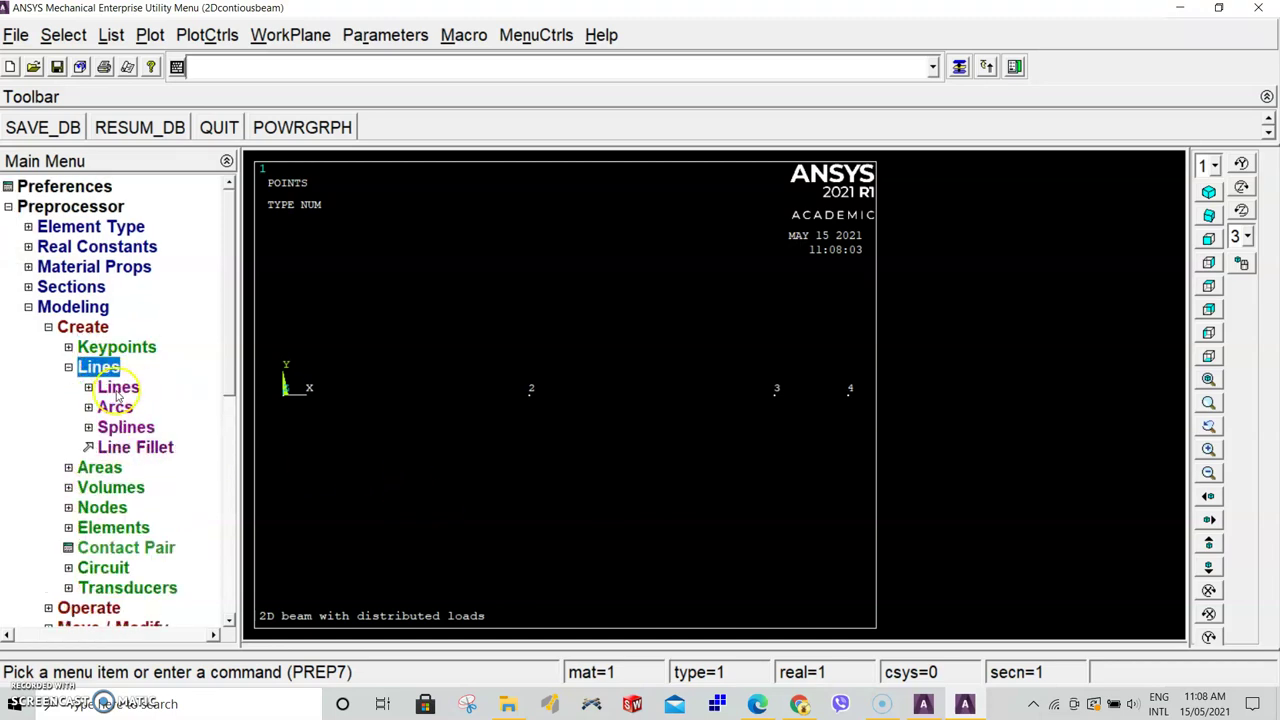
{"action": "left_click", "coordinate": [112, 387]}
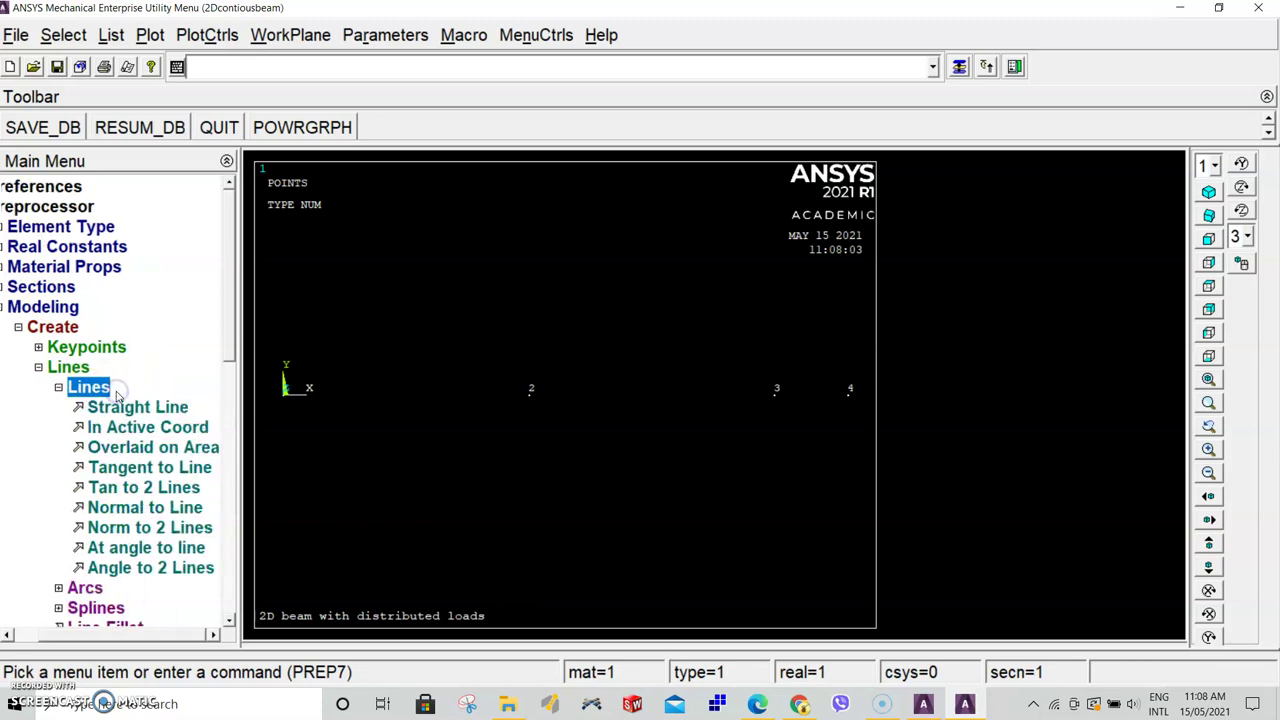
{"action": "left_click", "coordinate": [156, 428]}
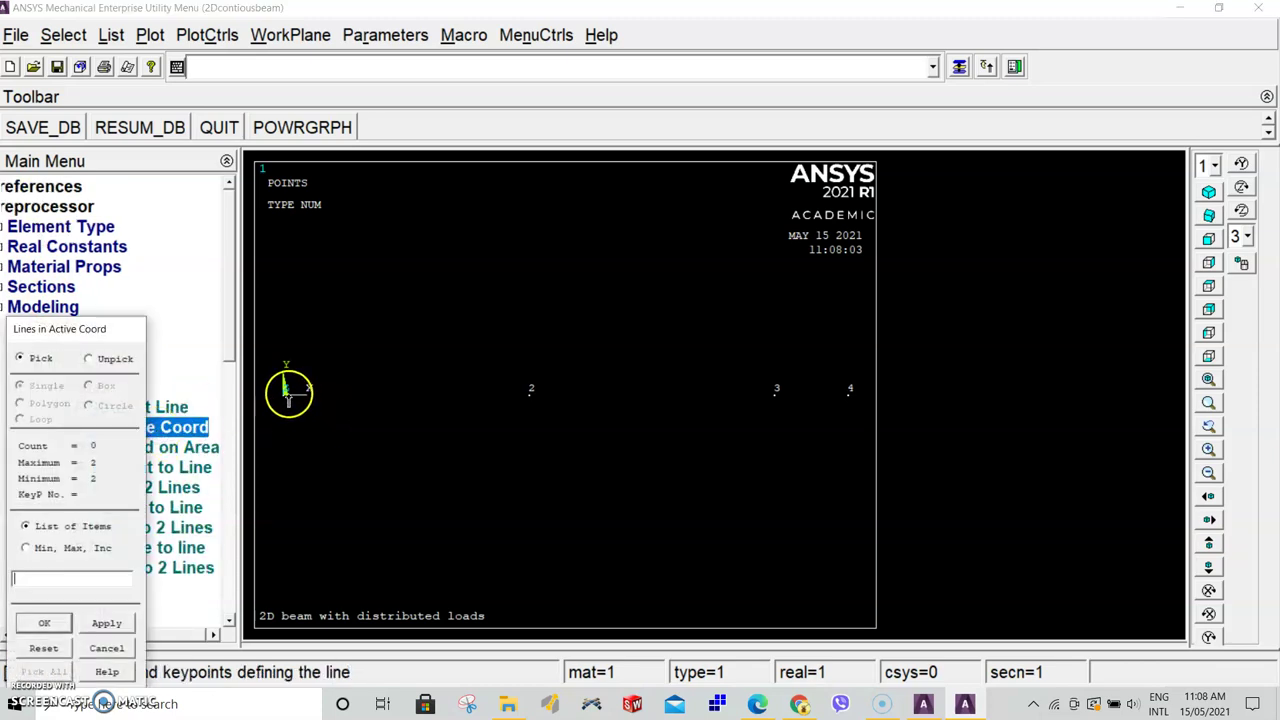
{"action": "left_click", "coordinate": [286, 390]}
{"action": "left_click", "coordinate": [529, 396]}
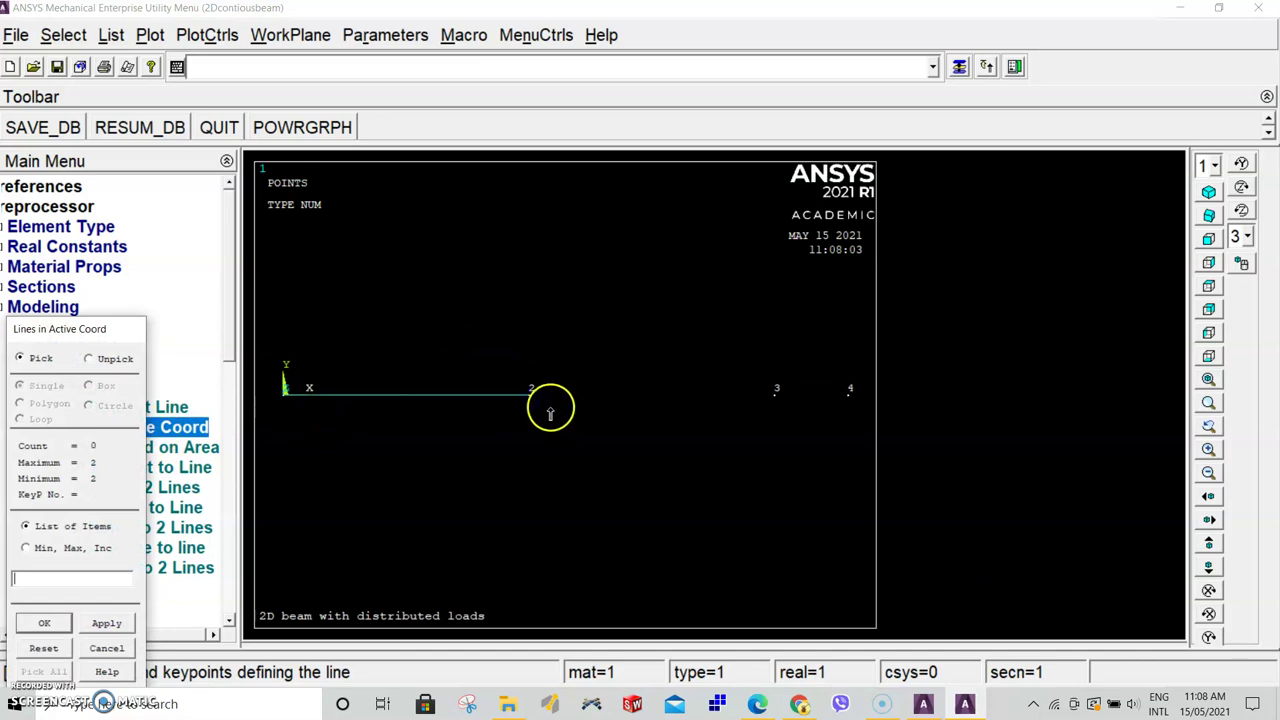
{"action": "left_click", "coordinate": [528, 404]}
{"action": "left_click", "coordinate": [735, 413]}
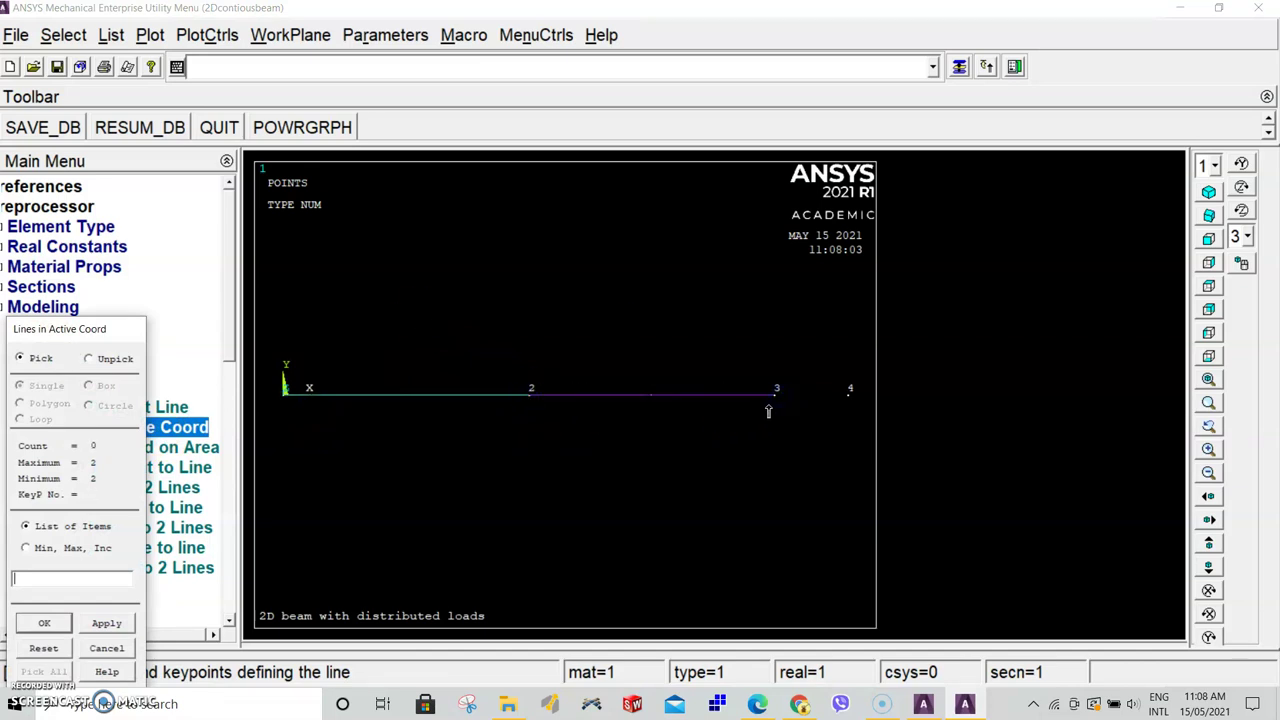
{"action": "left_click", "coordinate": [846, 402]}
{"action": "left_click", "coordinate": [44, 623]}
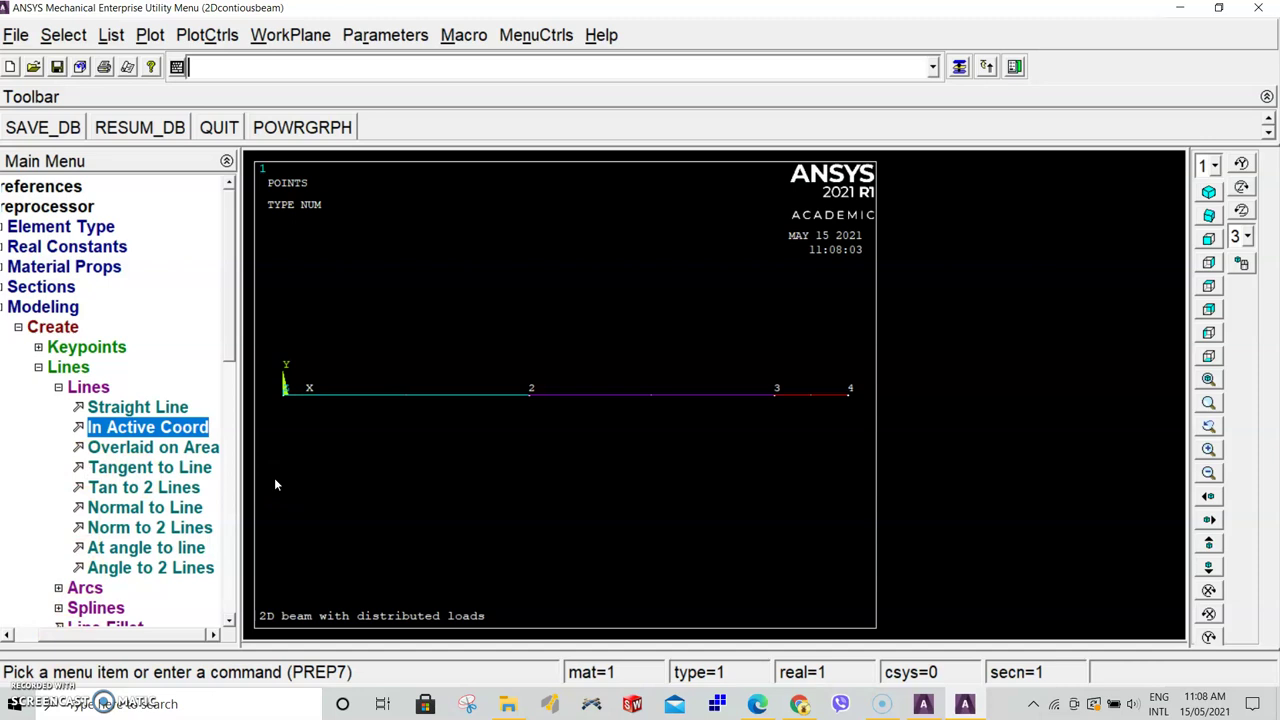
Turn on line numbering, multi-plot the beam with L1, L2 and L3 labelled, then bring up the lab PDF
{"action": "left_click", "coordinate": [214, 38]}
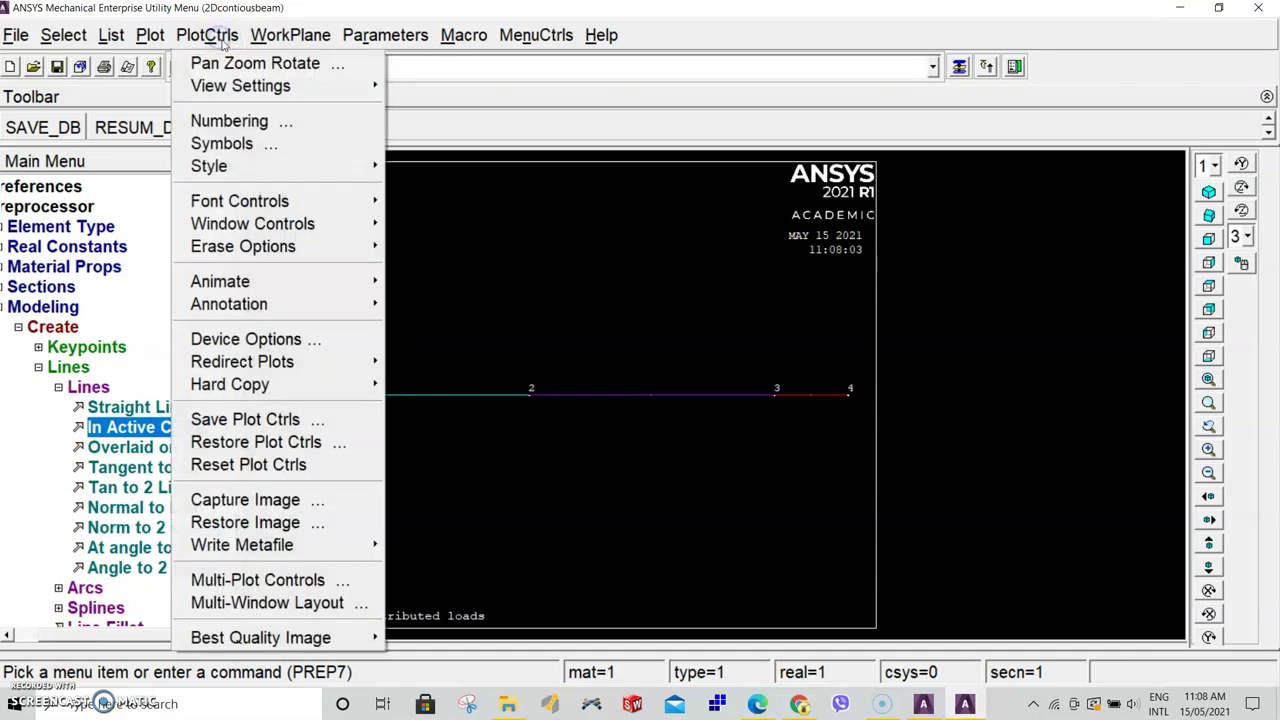
{"action": "left_click", "coordinate": [262, 121]}
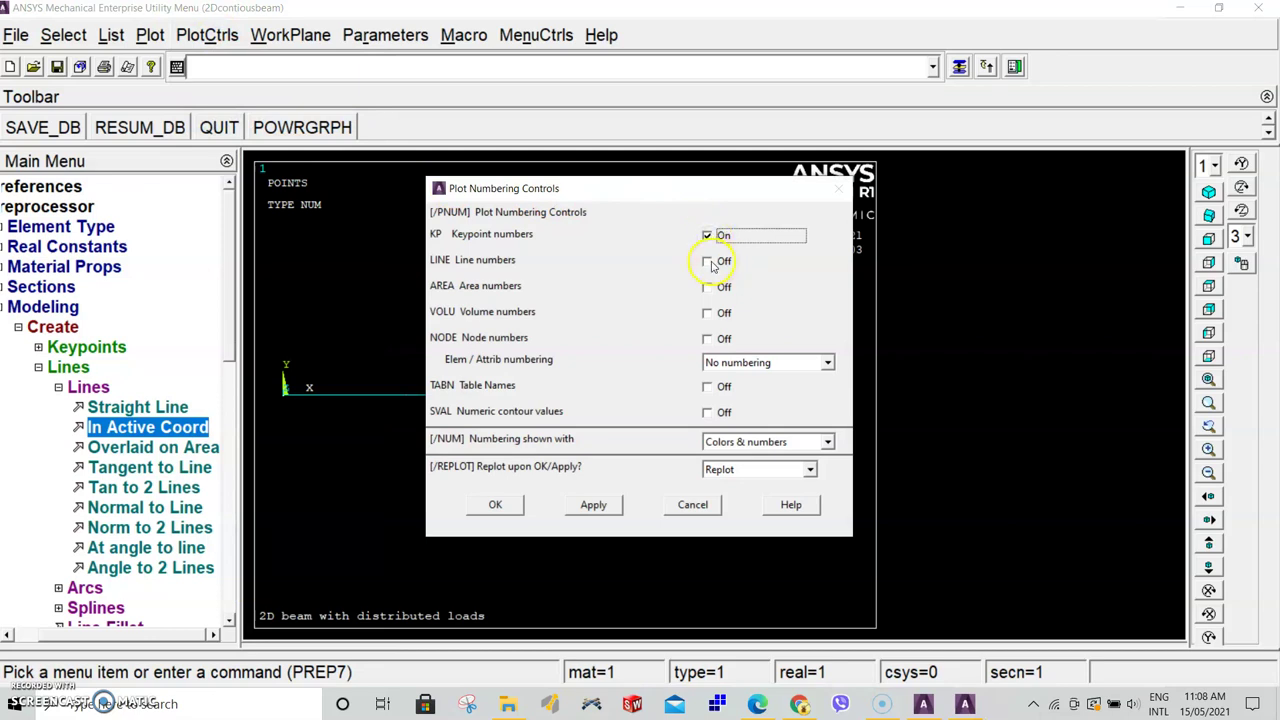
{"action": "left_click", "coordinate": [708, 261]}
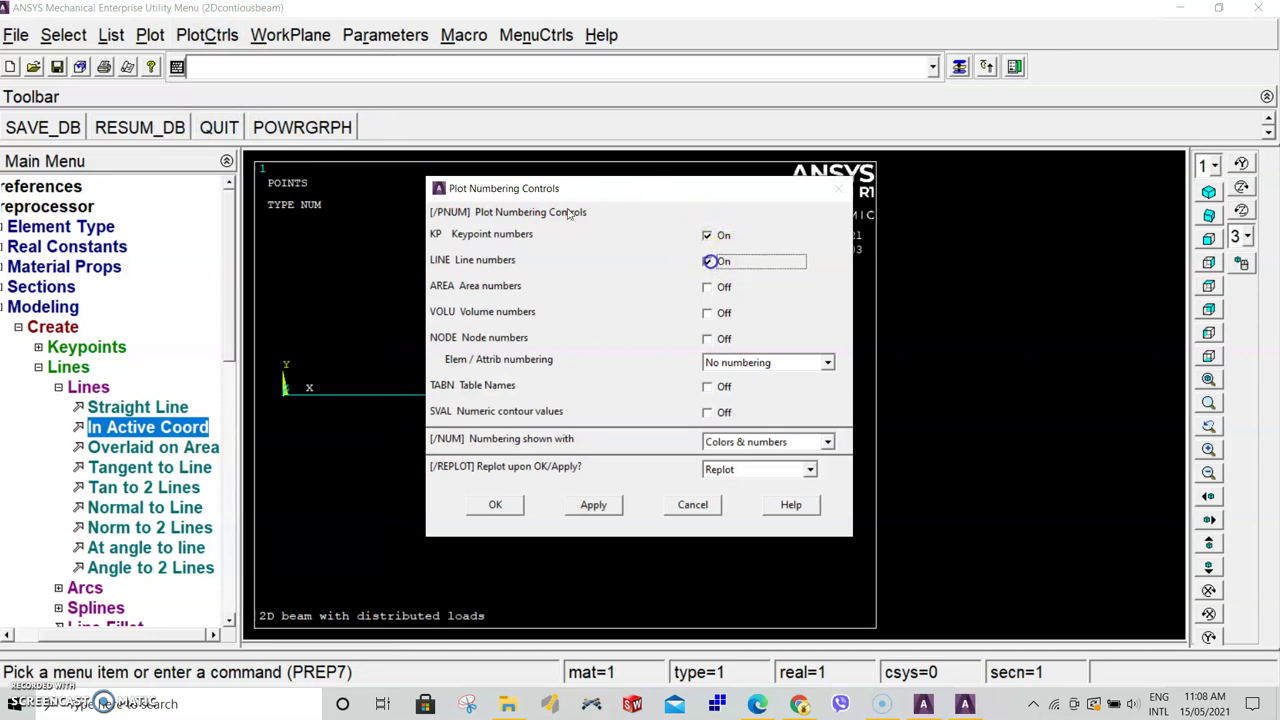
{"action": "left_click", "coordinate": [497, 505]}
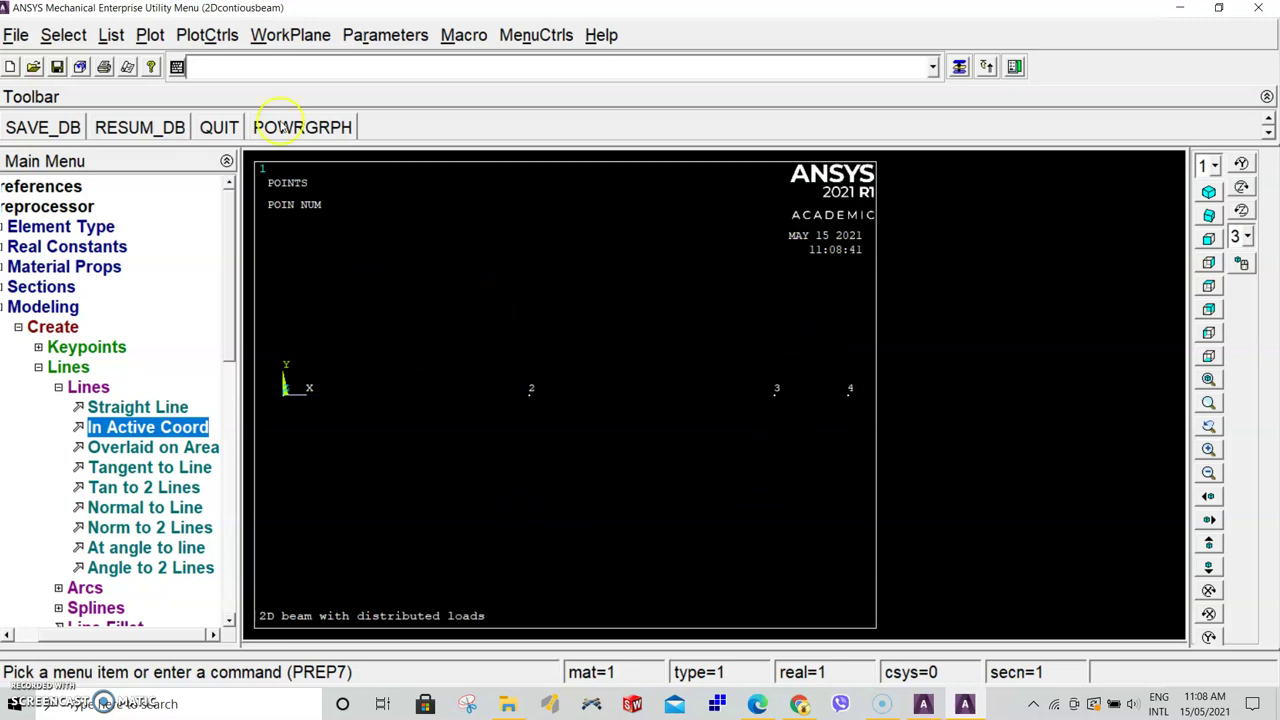
{"action": "left_click", "coordinate": [152, 36]}
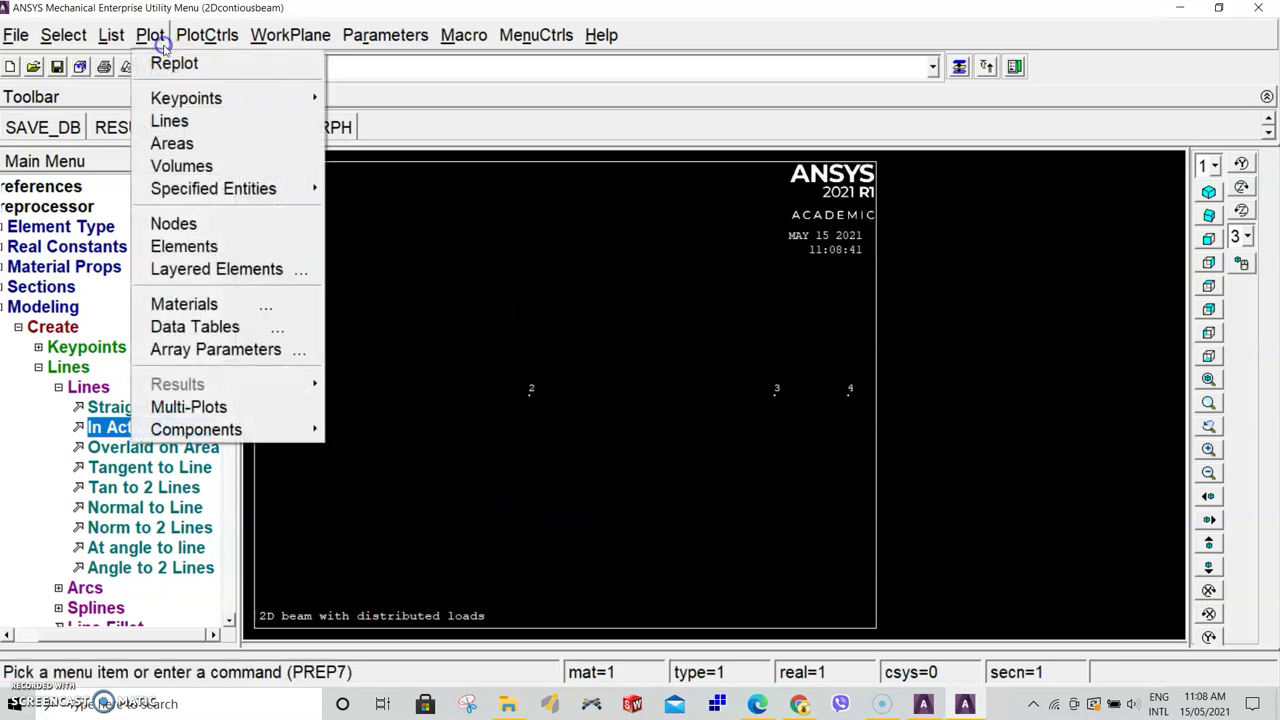
{"action": "left_click", "coordinate": [228, 407]}
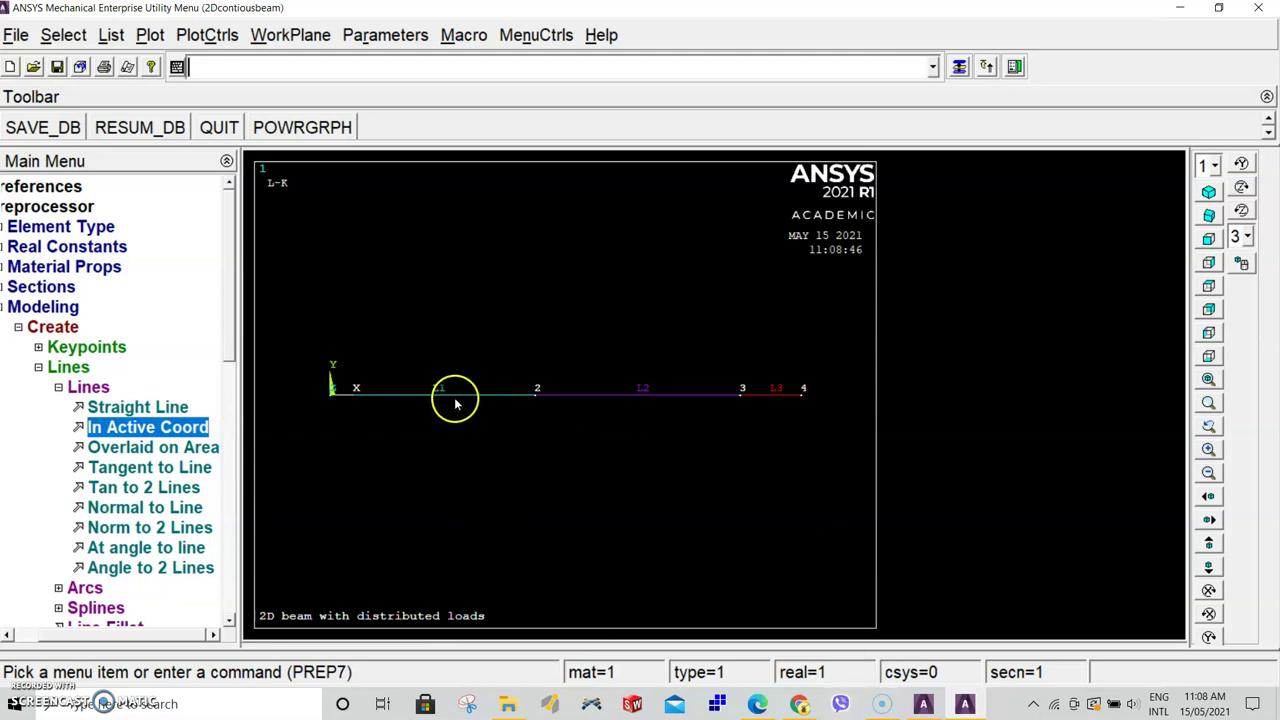
{"action": "left_click", "coordinate": [757, 704]}
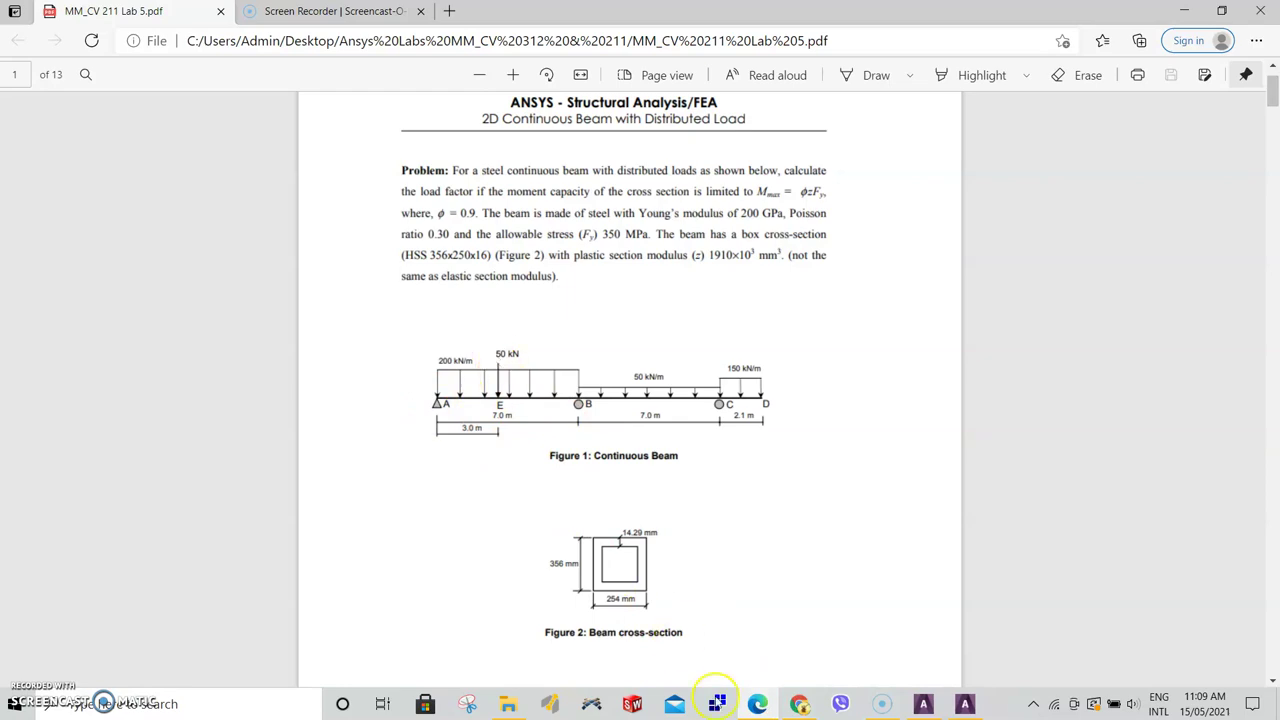
Go back to the ANSYS beam model after reviewing Figure 1 in the lab PDF
{"action": "left_click", "coordinate": [940, 708]}
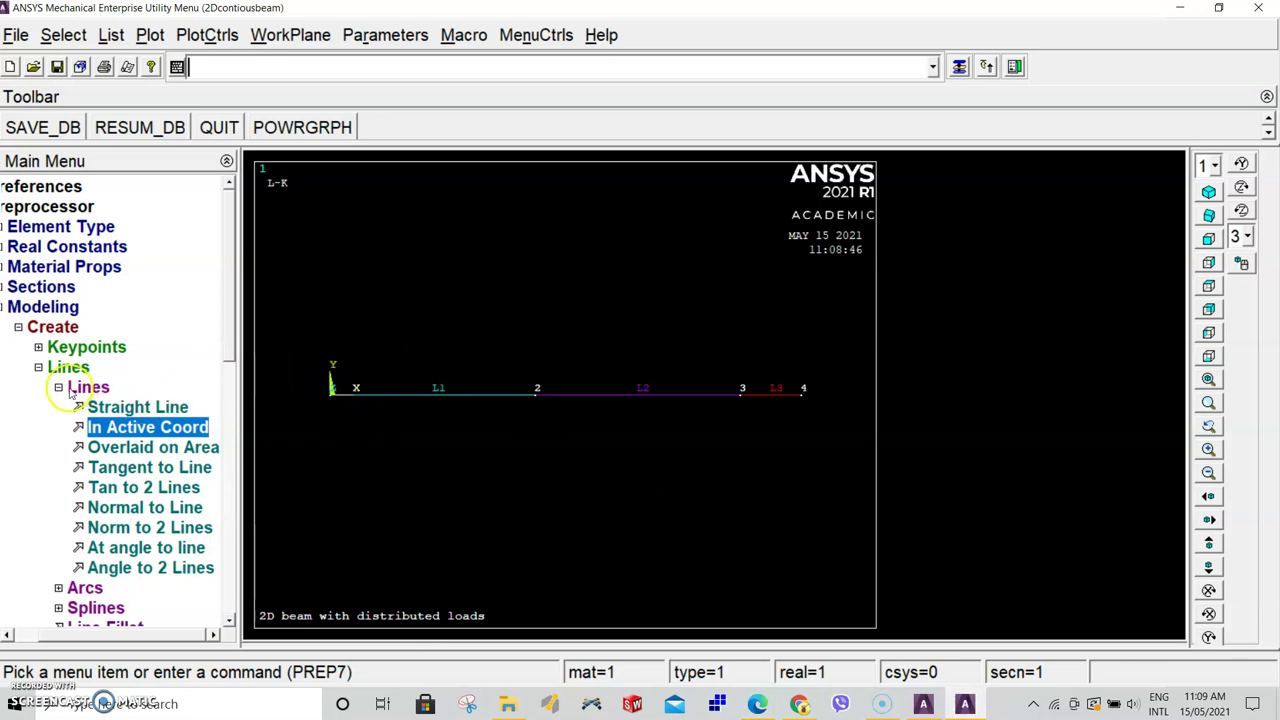
Start dividing lines with options and select beam line L1
{"action": "left_click", "coordinate": [62, 333]}
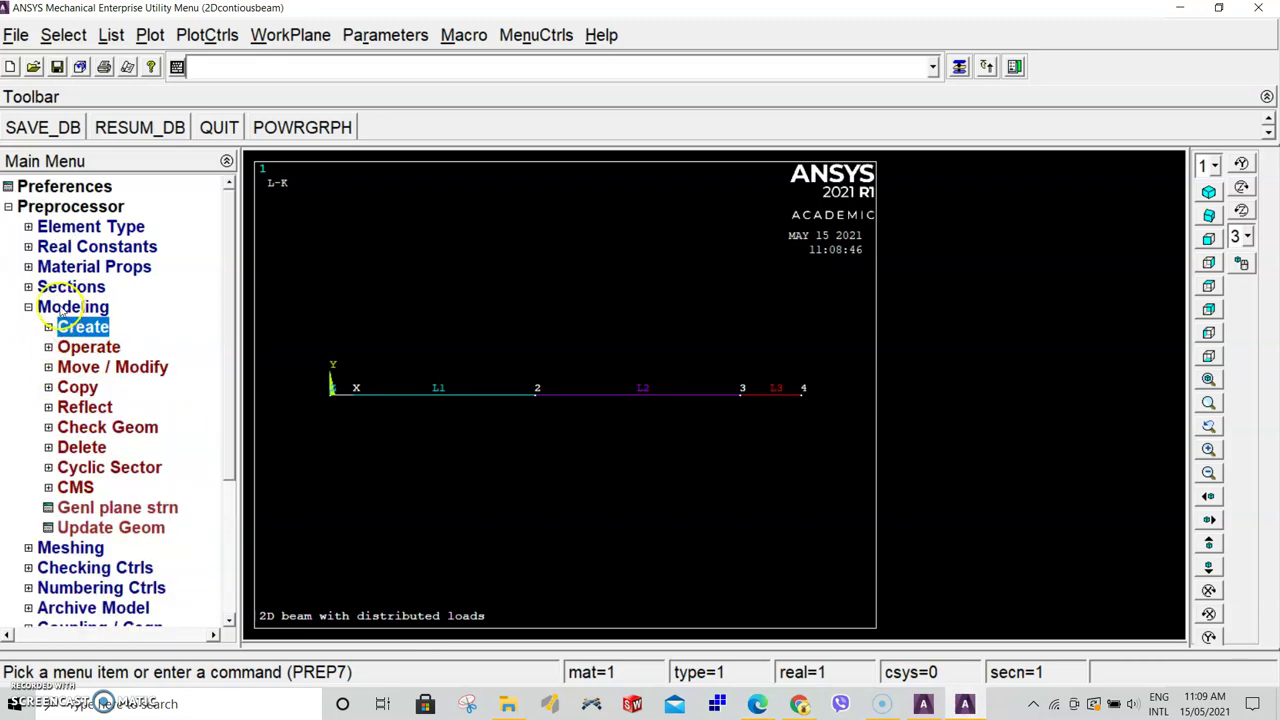
{"action": "left_click", "coordinate": [100, 347]}
{"action": "left_click", "coordinate": [112, 407]}
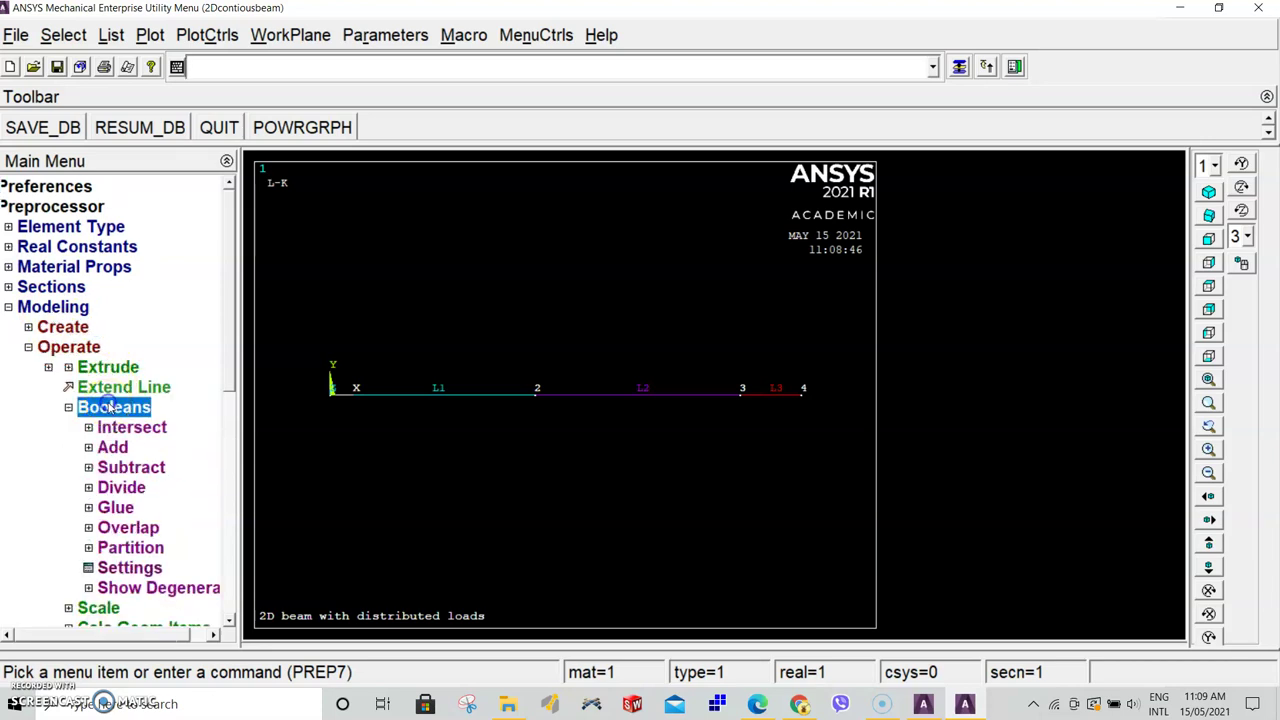
{"action": "left_click", "coordinate": [100, 487]}
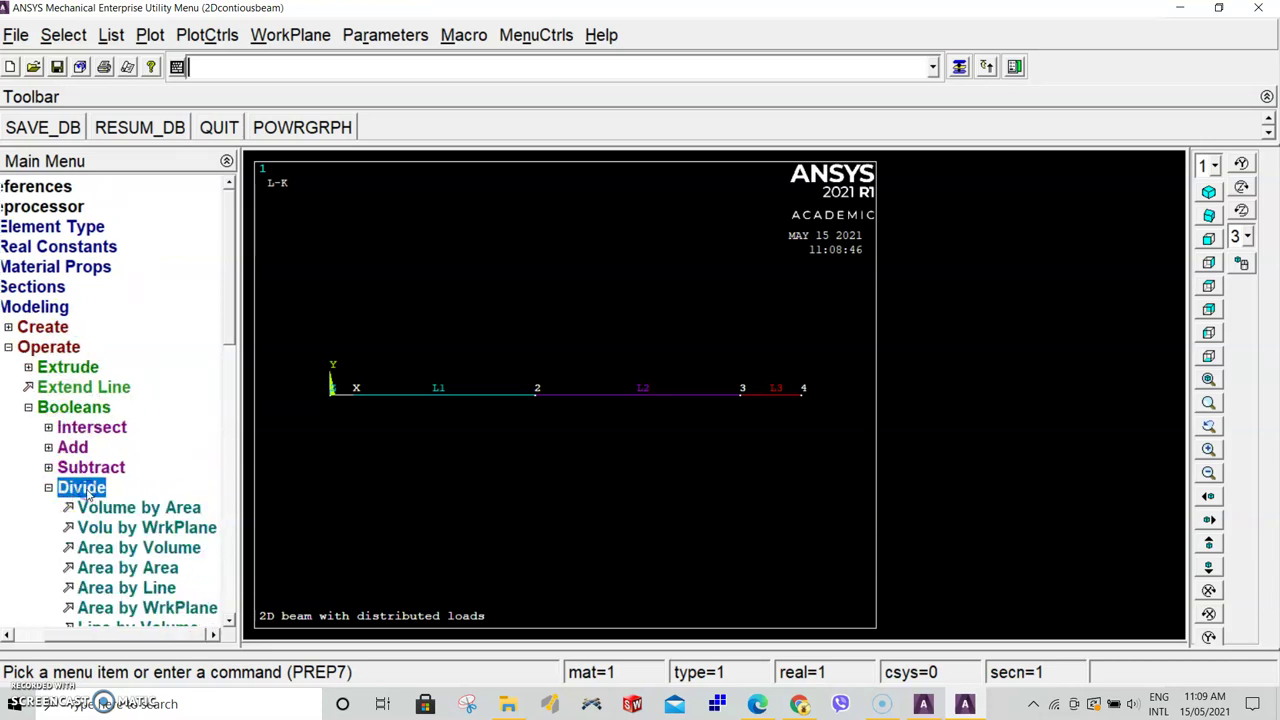
{"action": "left_click_drag", "start_coordinate": [230, 315], "coordinate": [240, 386]}
{"action": "left_click", "coordinate": [150, 568]}
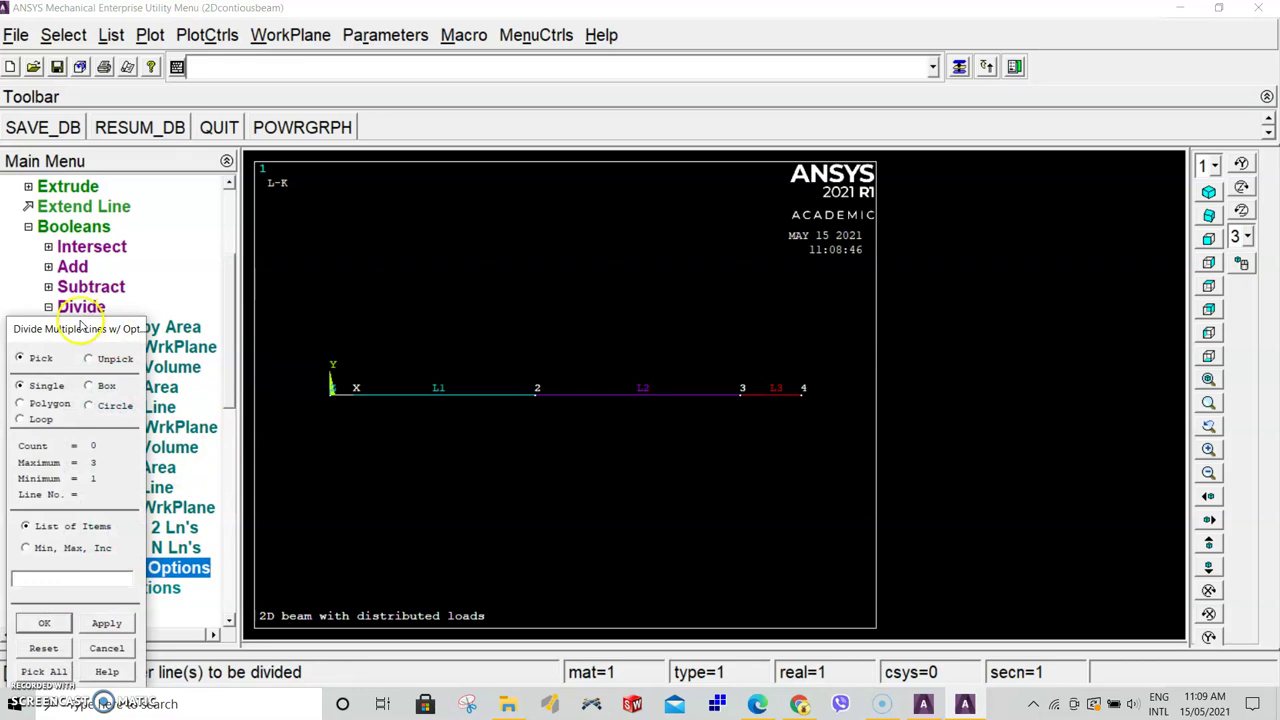
{"action": "left_click_drag", "start_coordinate": [70, 331], "coordinate": [200, 178]}
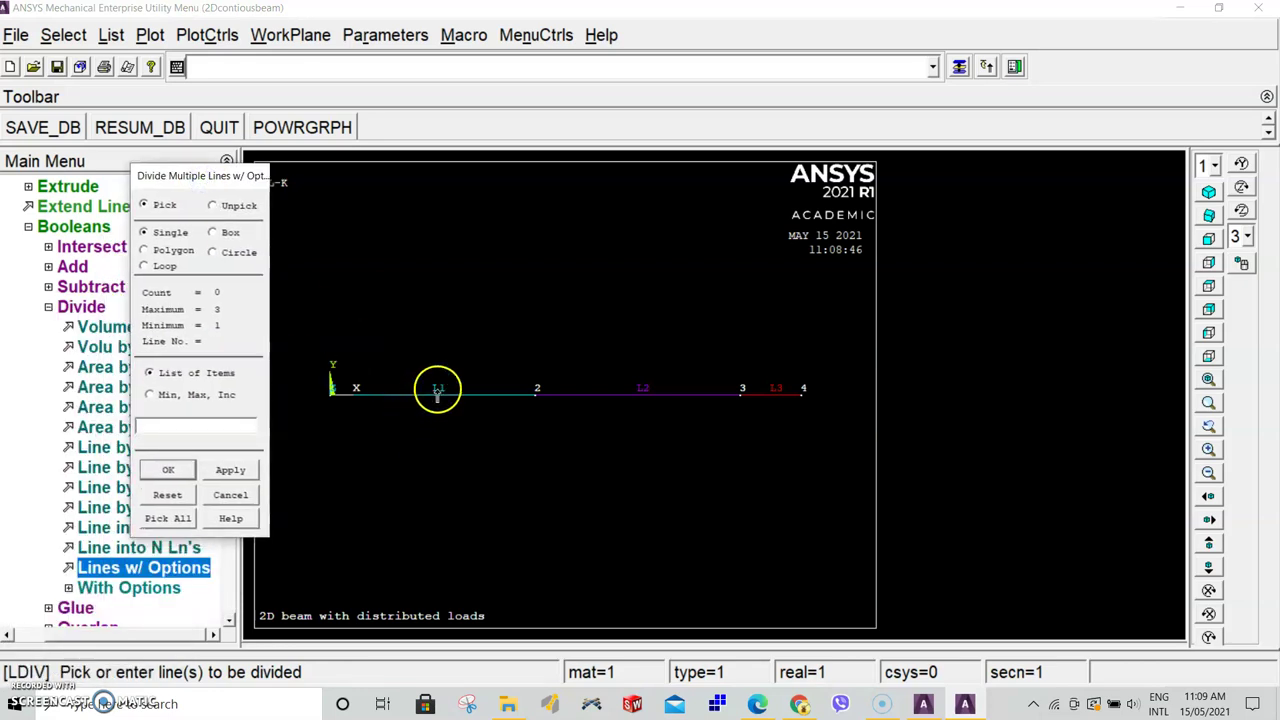
{"action": "left_click", "coordinate": [437, 390]}
{"action": "left_click", "coordinate": [171, 470]}
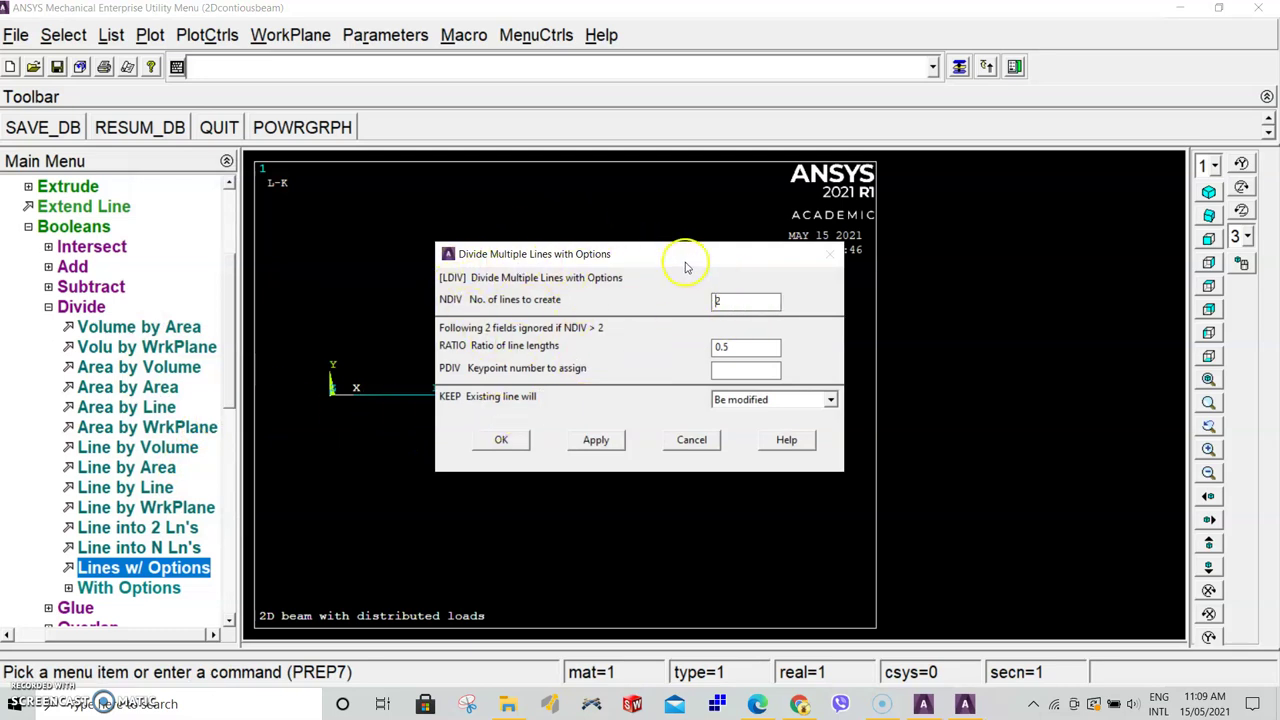
Split L1 into 2 parts at ratio 3/7 and replot to show keypoint 5 and line L4
{"action": "left_click_drag", "start_coordinate": [683, 257], "coordinate": [792, 232]}
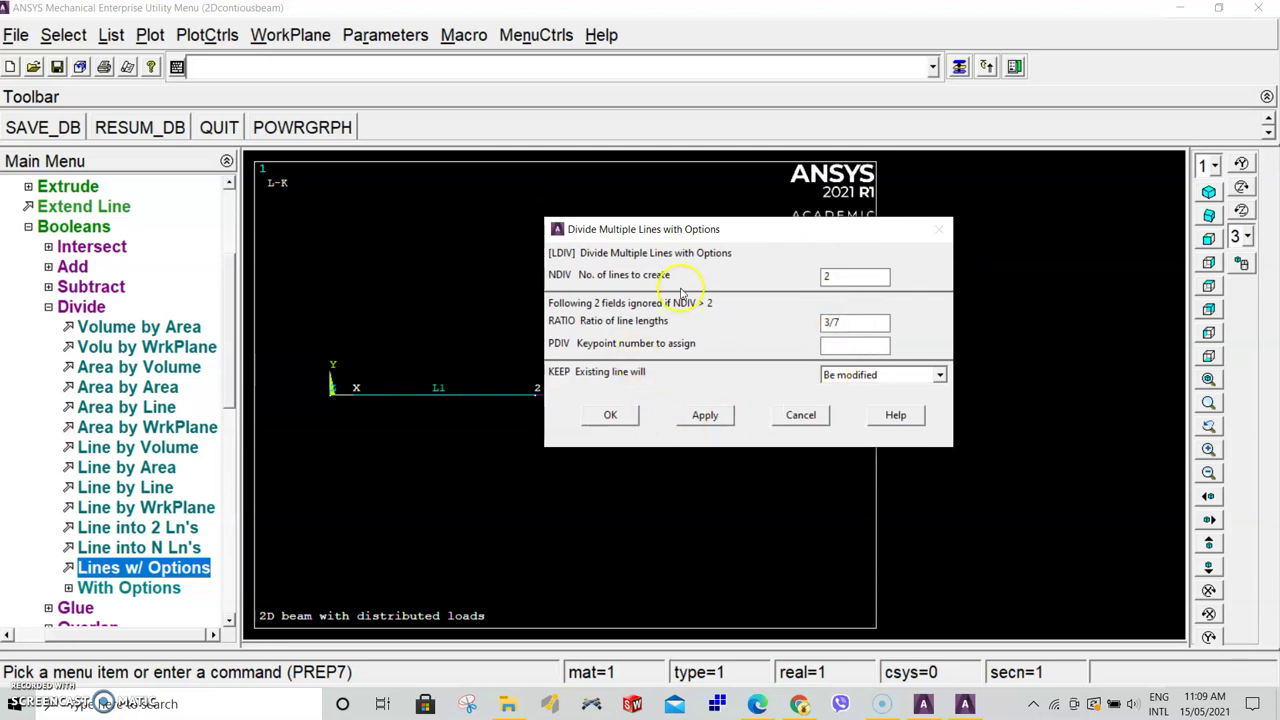
{"action": "left_click", "coordinate": [627, 420]}
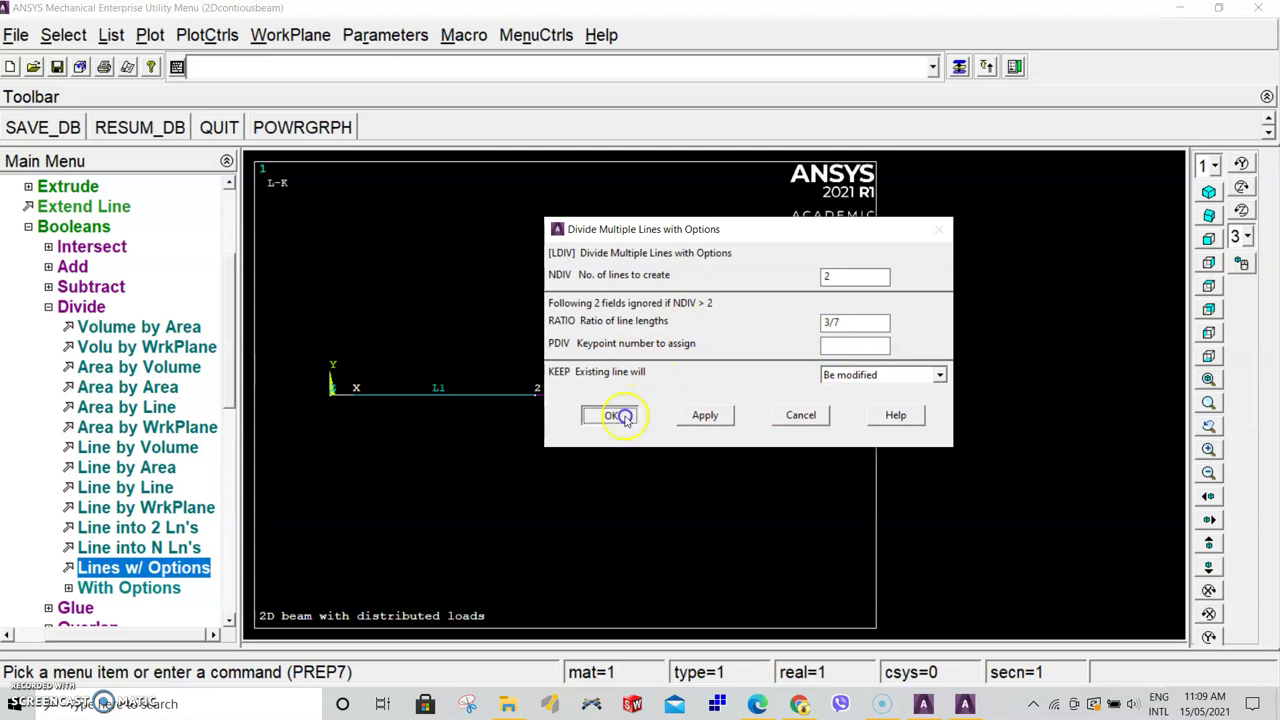
{"action": "left_click", "coordinate": [150, 35]}
{"action": "left_click", "coordinate": [184, 68]}
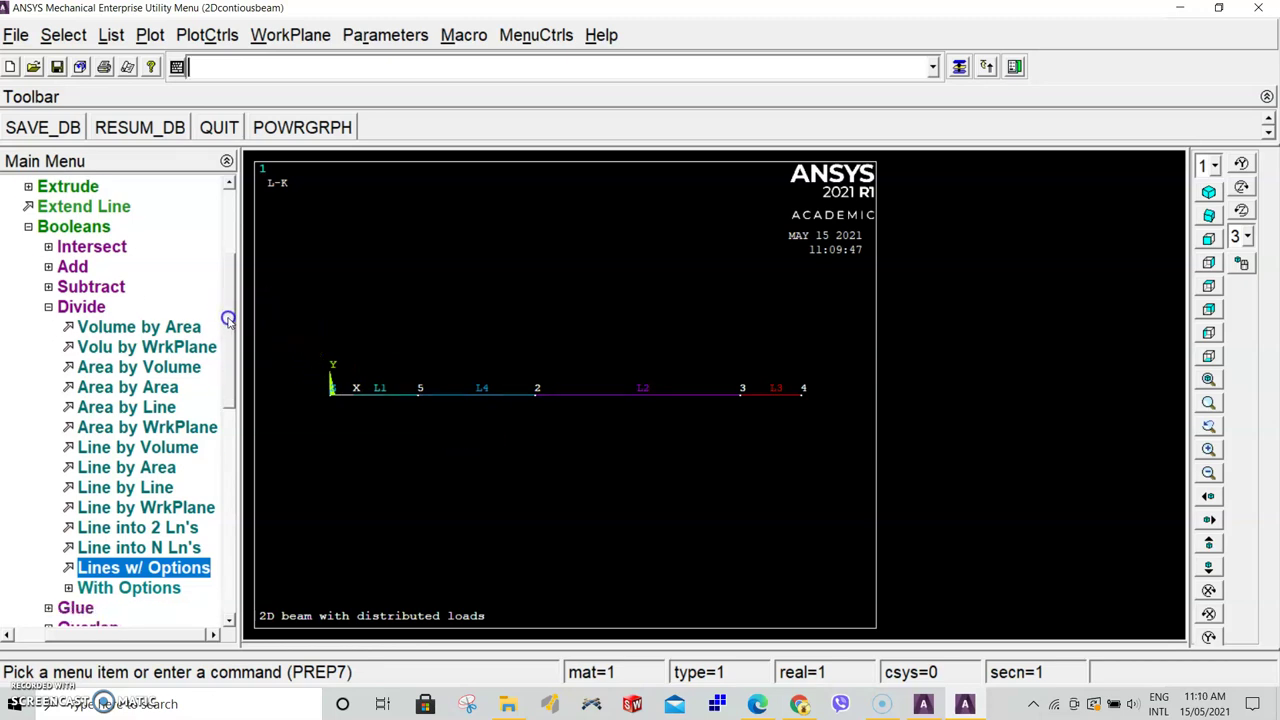
Accept the default mesh attributes of element type 1 BEAM189, material 1 and section 1
{"action": "scroll", "coordinate": [231, 317], "scroll_direction": "down", "scroll_amount": 1}
{"action": "scroll", "coordinate": [222, 310], "scroll_direction": "up", "scroll_amount": 3}
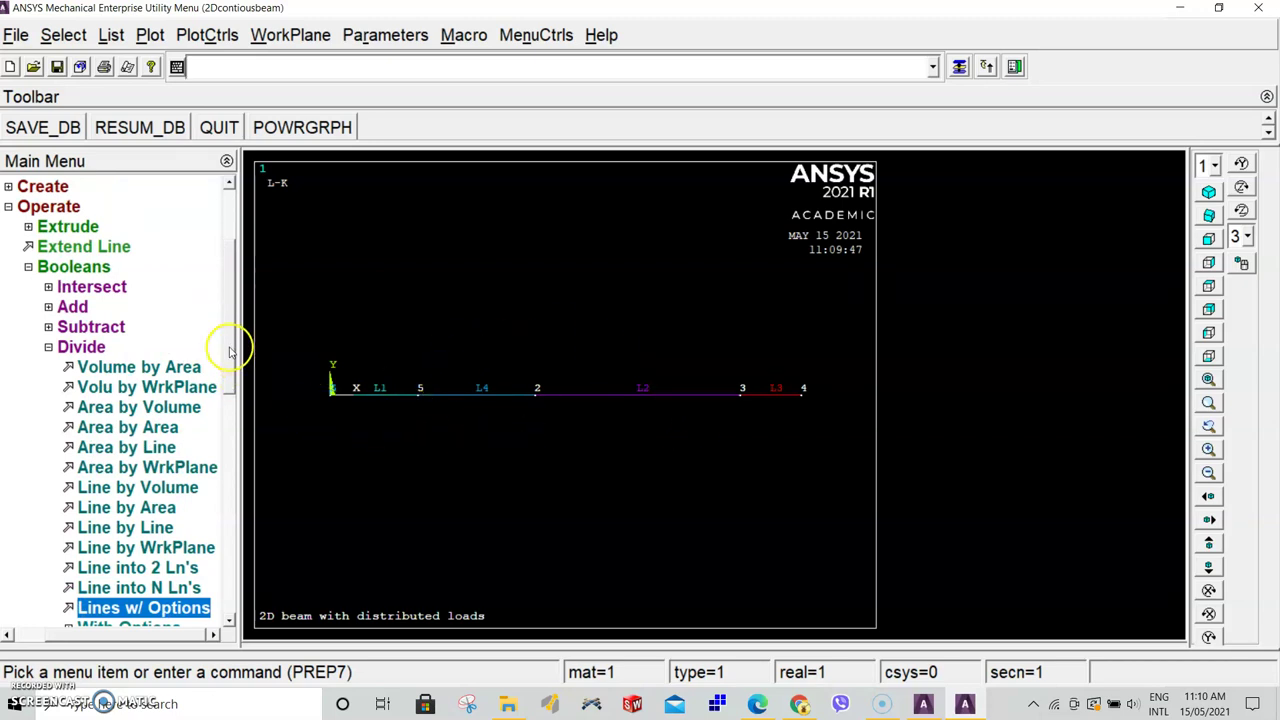
{"action": "scroll", "coordinate": [229, 352], "scroll_direction": "down", "scroll_amount": 2}
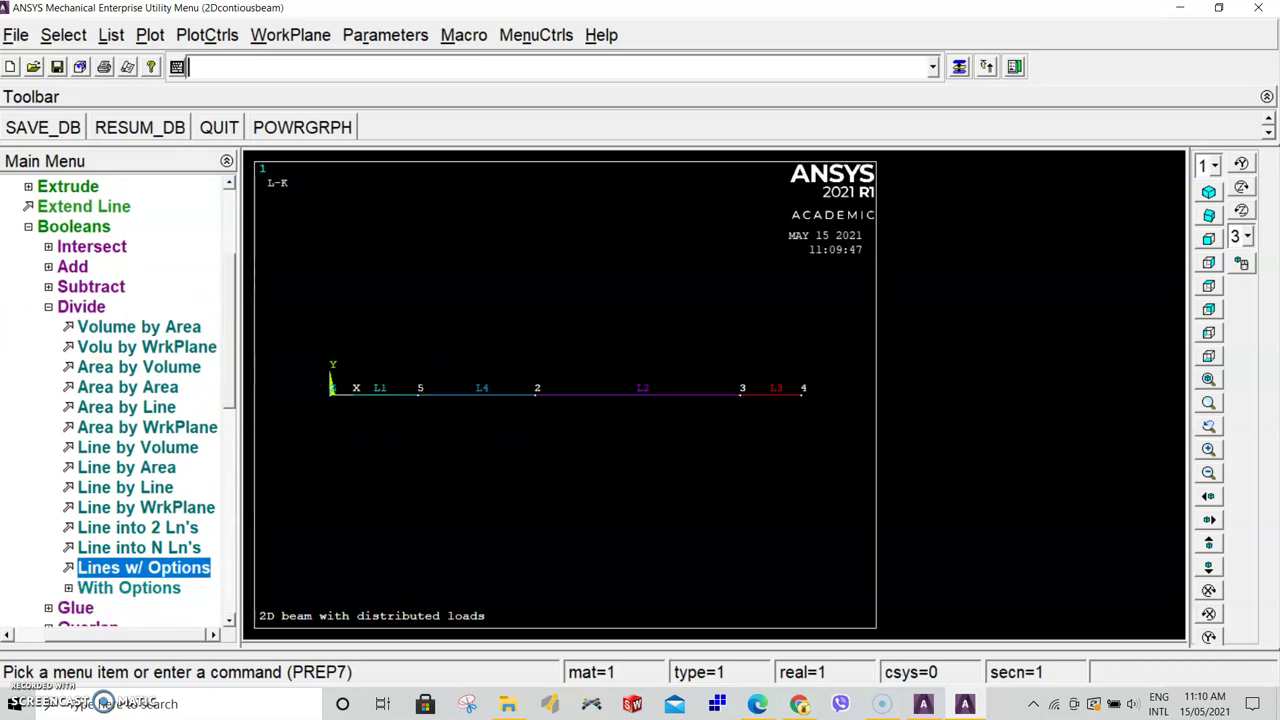
{"action": "scroll", "coordinate": [233, 285], "scroll_direction": "up", "scroll_amount": 9}
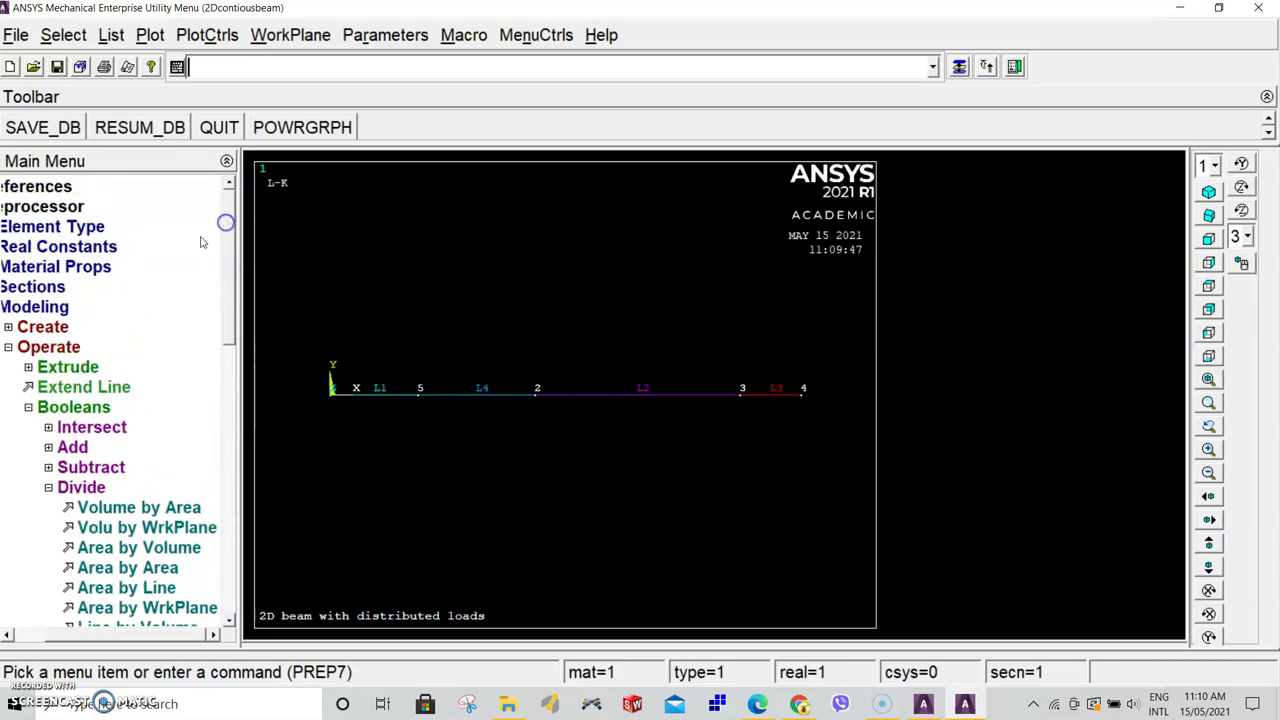
{"action": "left_click", "coordinate": [33, 311]}
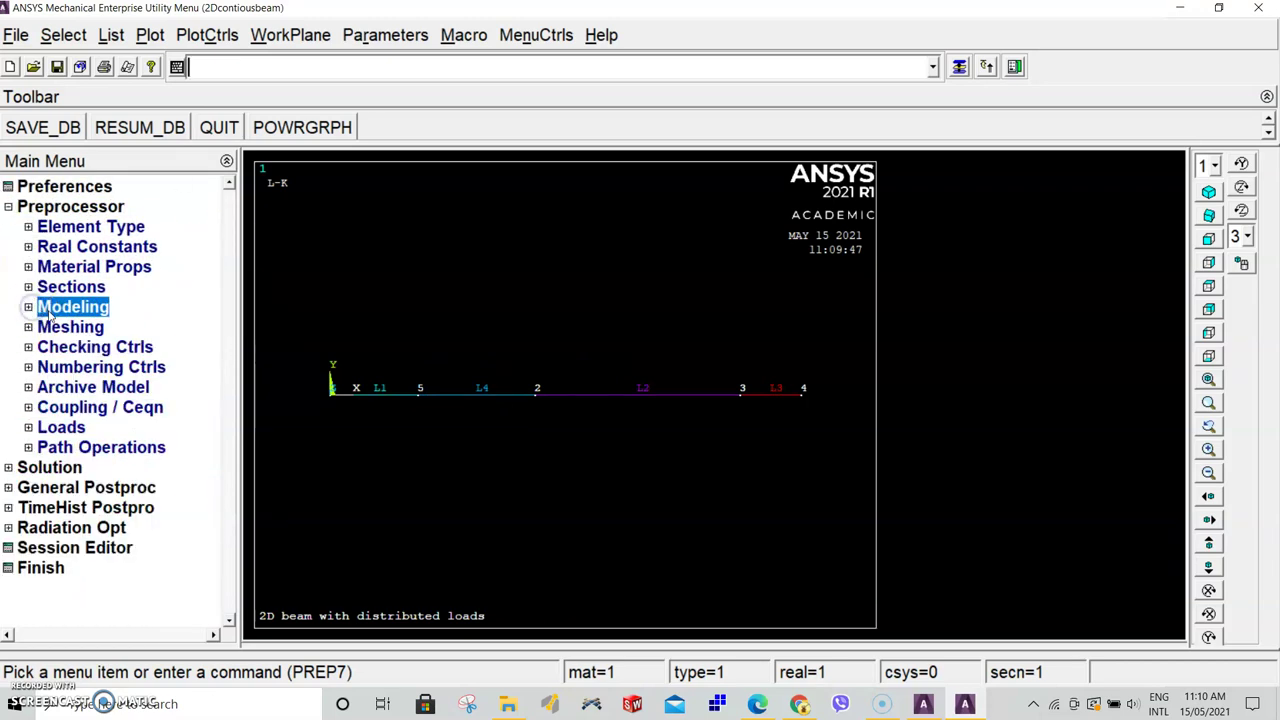
{"action": "left_click", "coordinate": [66, 329]}
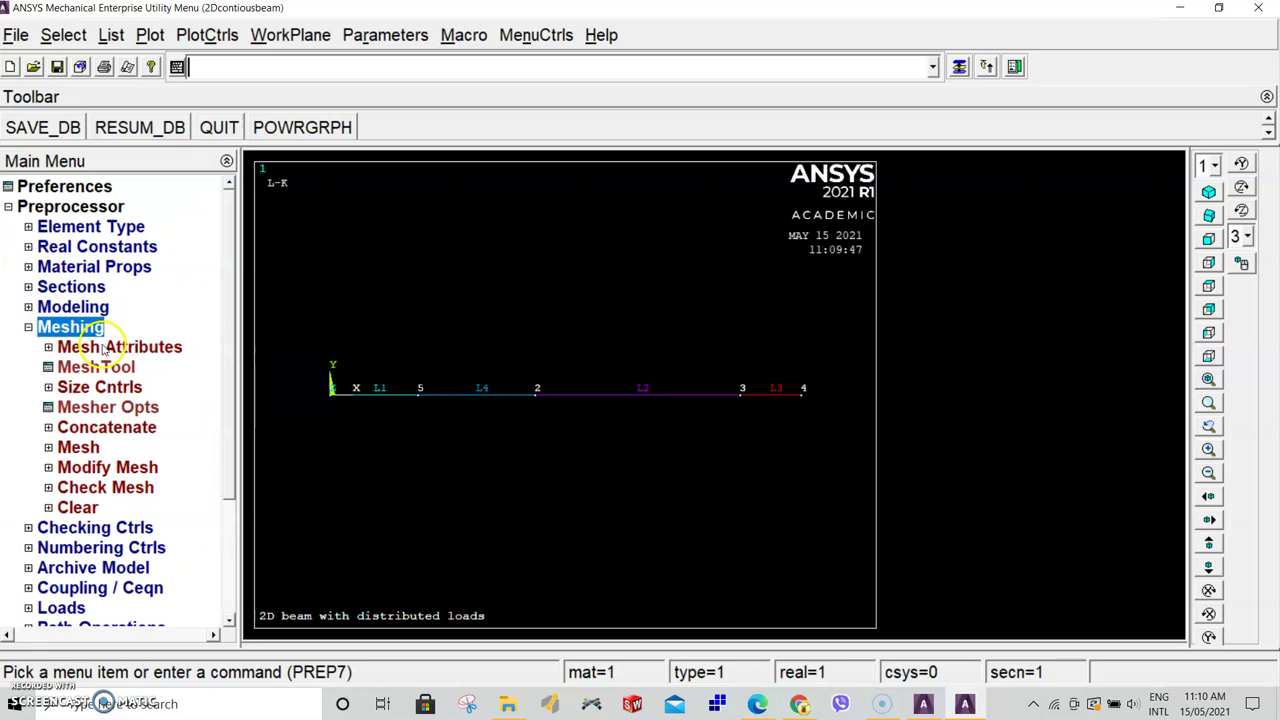
{"action": "left_click", "coordinate": [104, 348]}
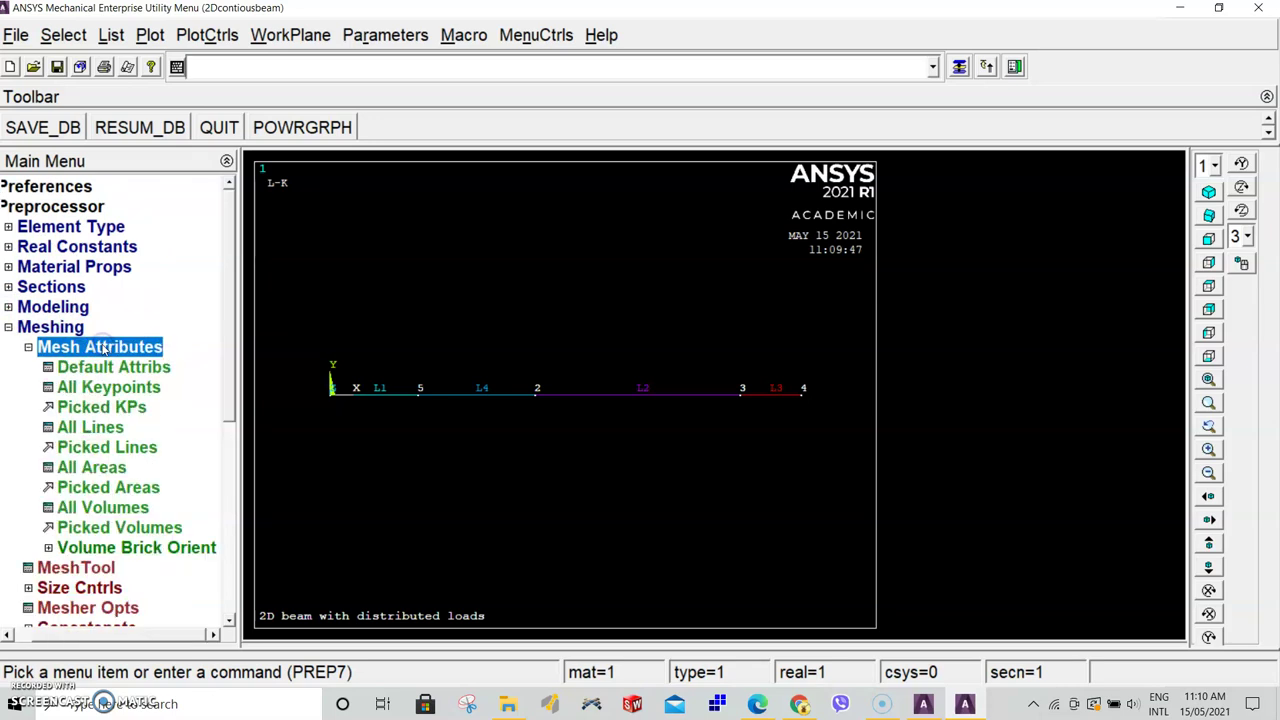
{"action": "left_click", "coordinate": [113, 369]}
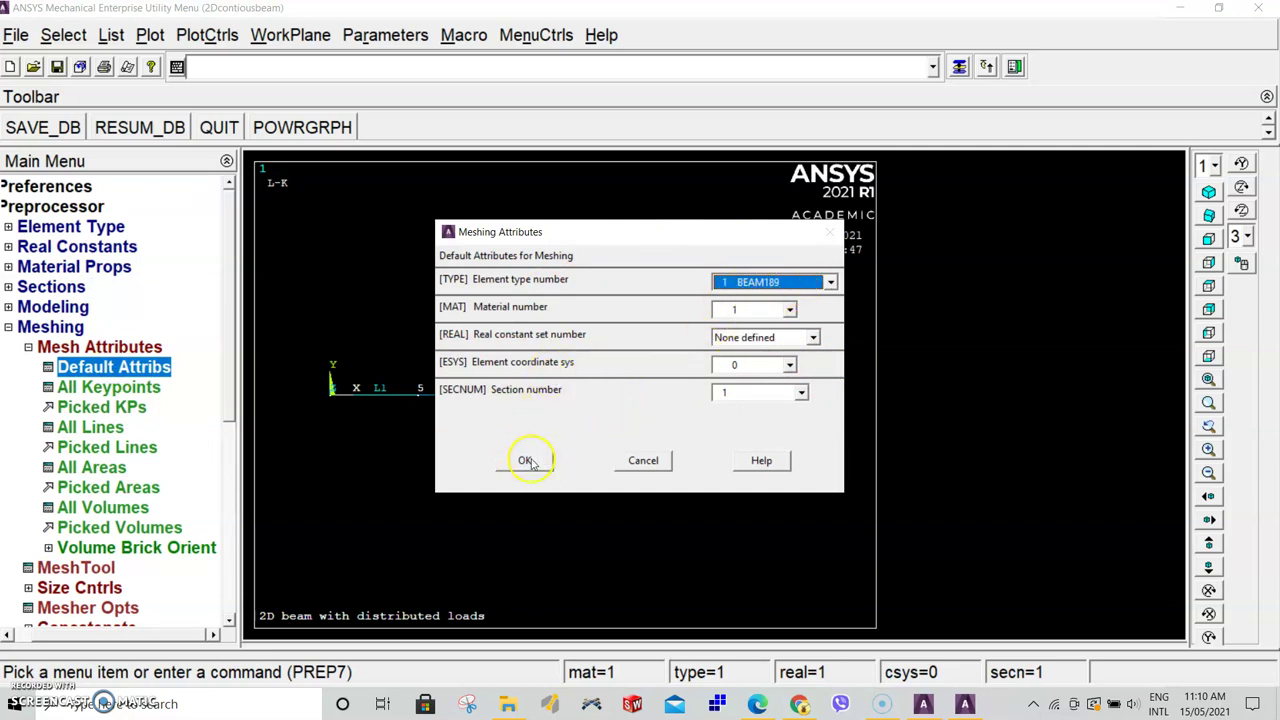
{"action": "left_click", "coordinate": [528, 462]}
{"action": "left_click", "coordinate": [113, 347]}
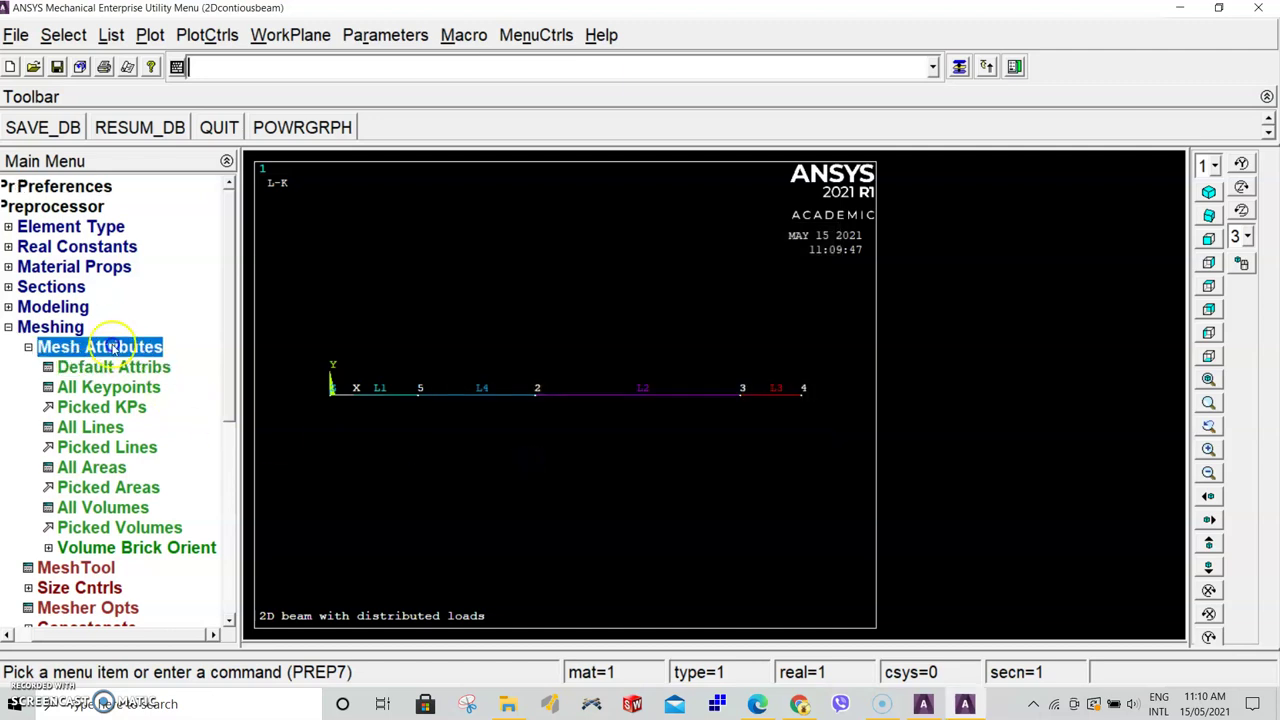
{"action": "left_click", "coordinate": [113, 347]}
In MeshTool, size all beam lines with an element edge length of 0.1
{"action": "left_click", "coordinate": [100, 367]}
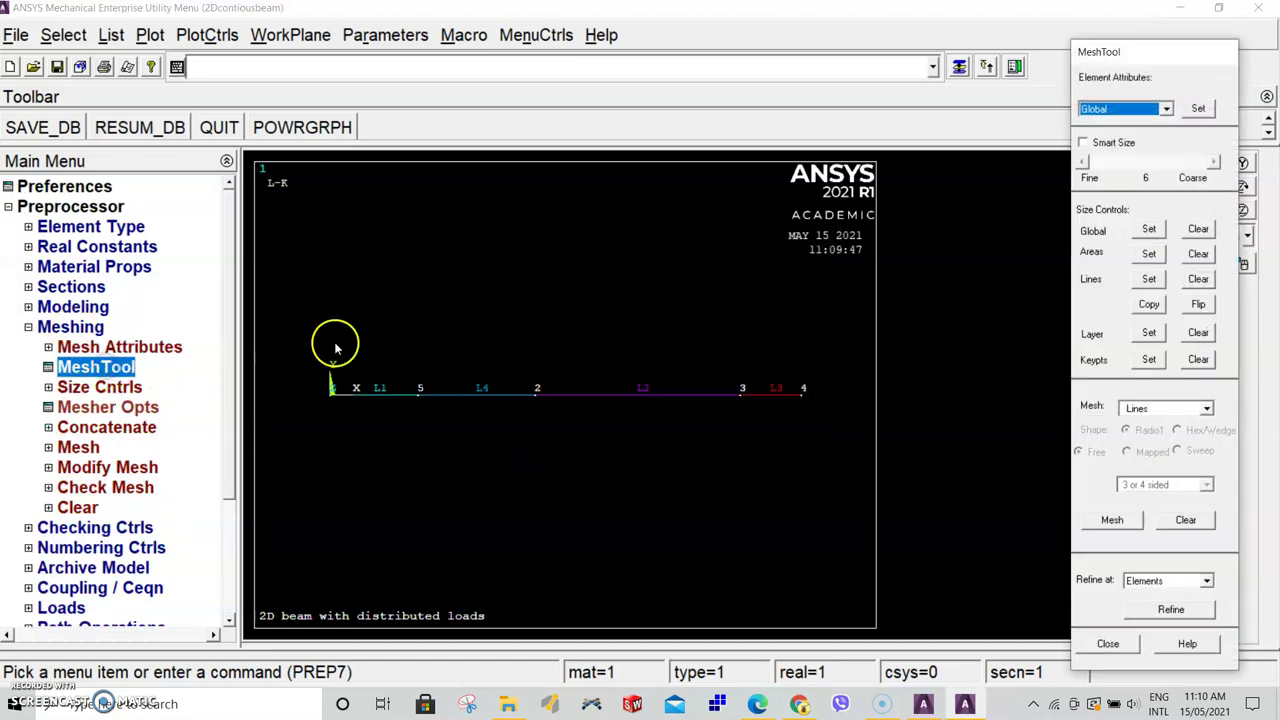
{"action": "left_click_drag", "start_coordinate": [1122, 64], "coordinate": [1040, 48]}
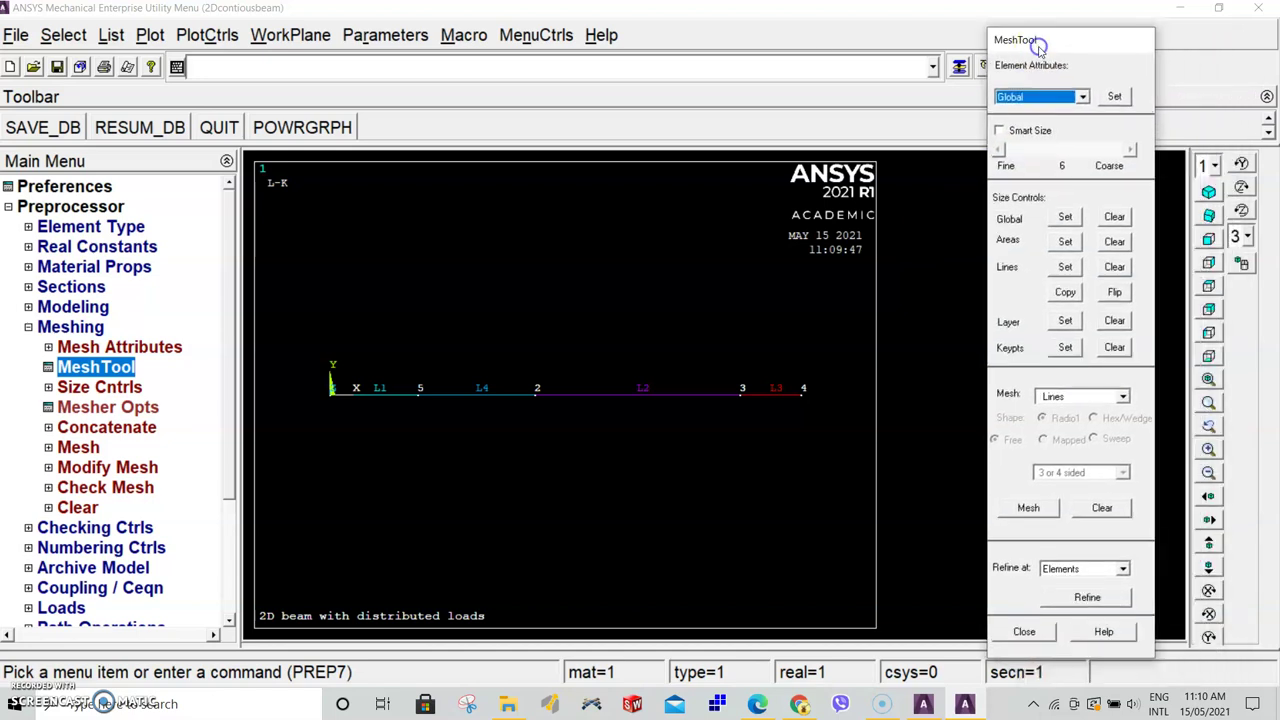
{"action": "left_click", "coordinate": [1065, 267]}
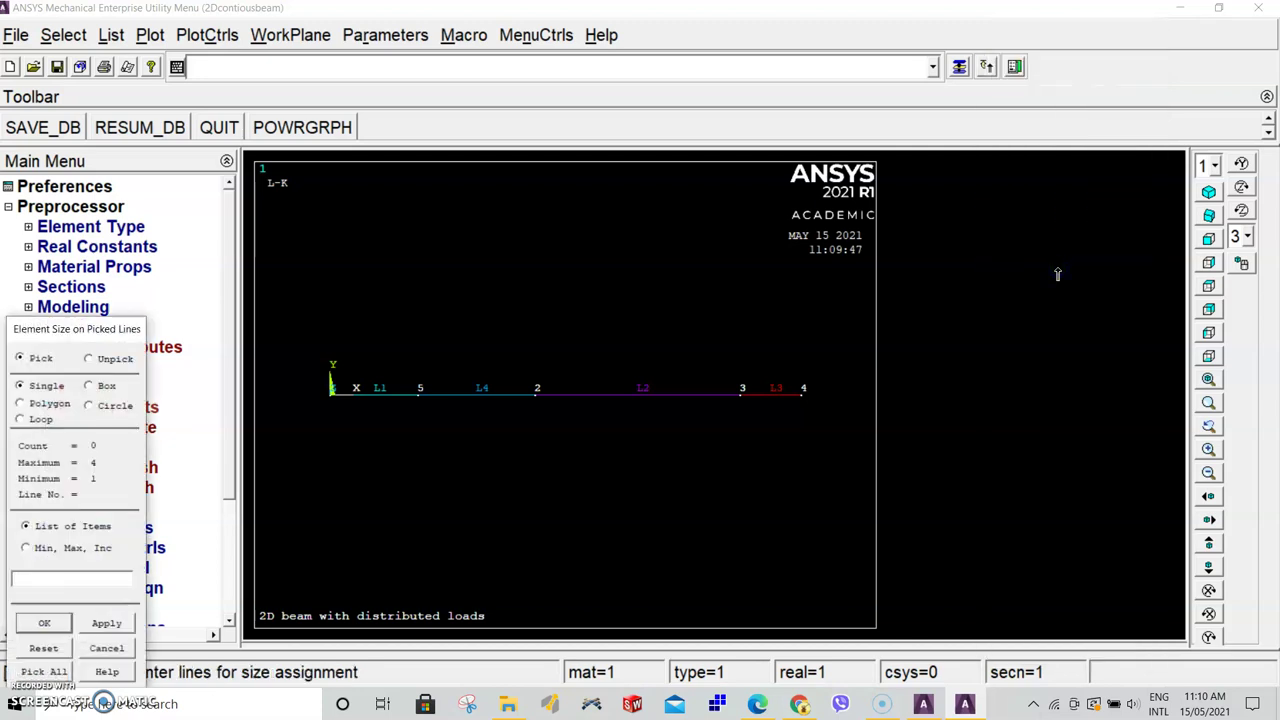
{"action": "left_click_drag", "start_coordinate": [82, 345], "coordinate": [150, 220]}
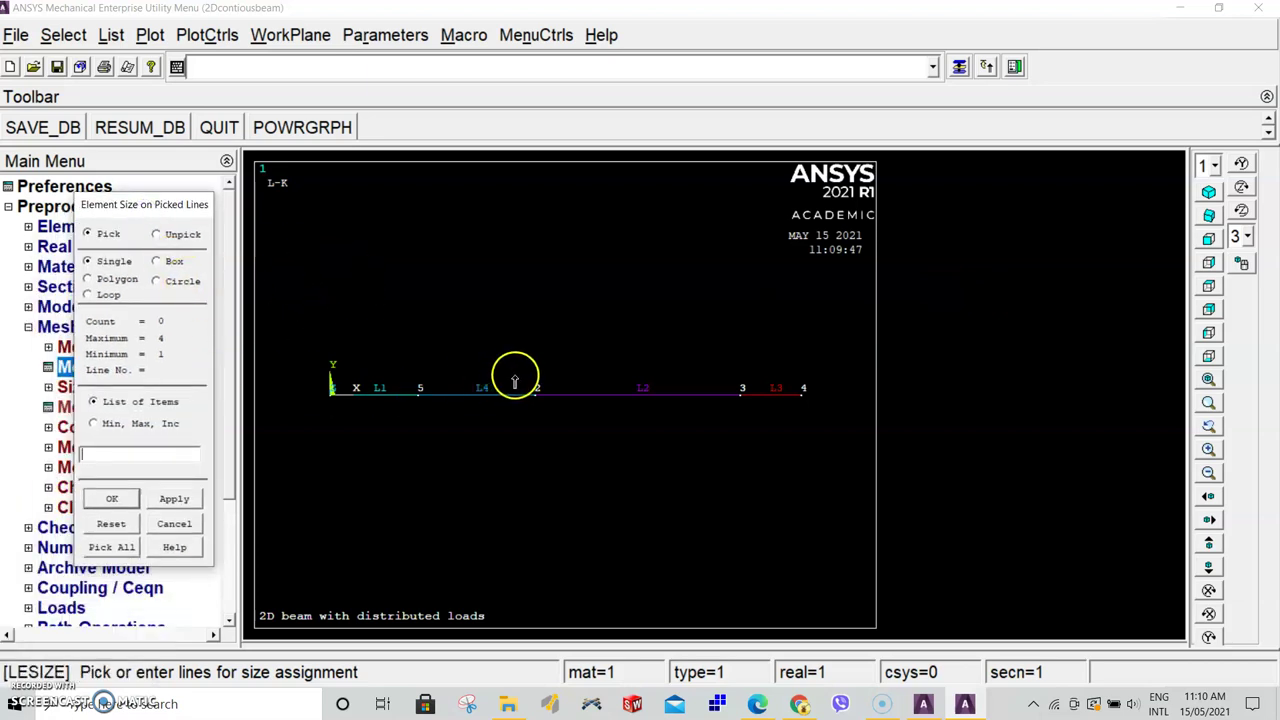
{"action": "left_click", "coordinate": [114, 547]}
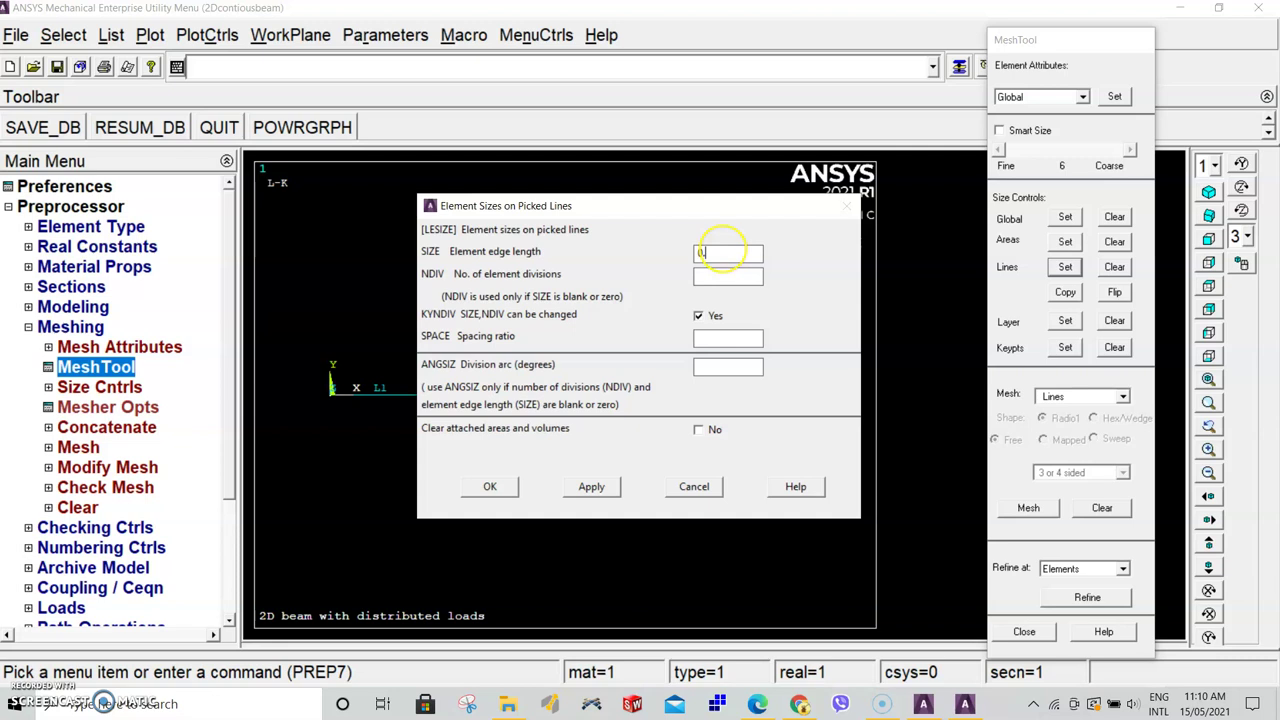
{"action": "left_click", "coordinate": [499, 494]}
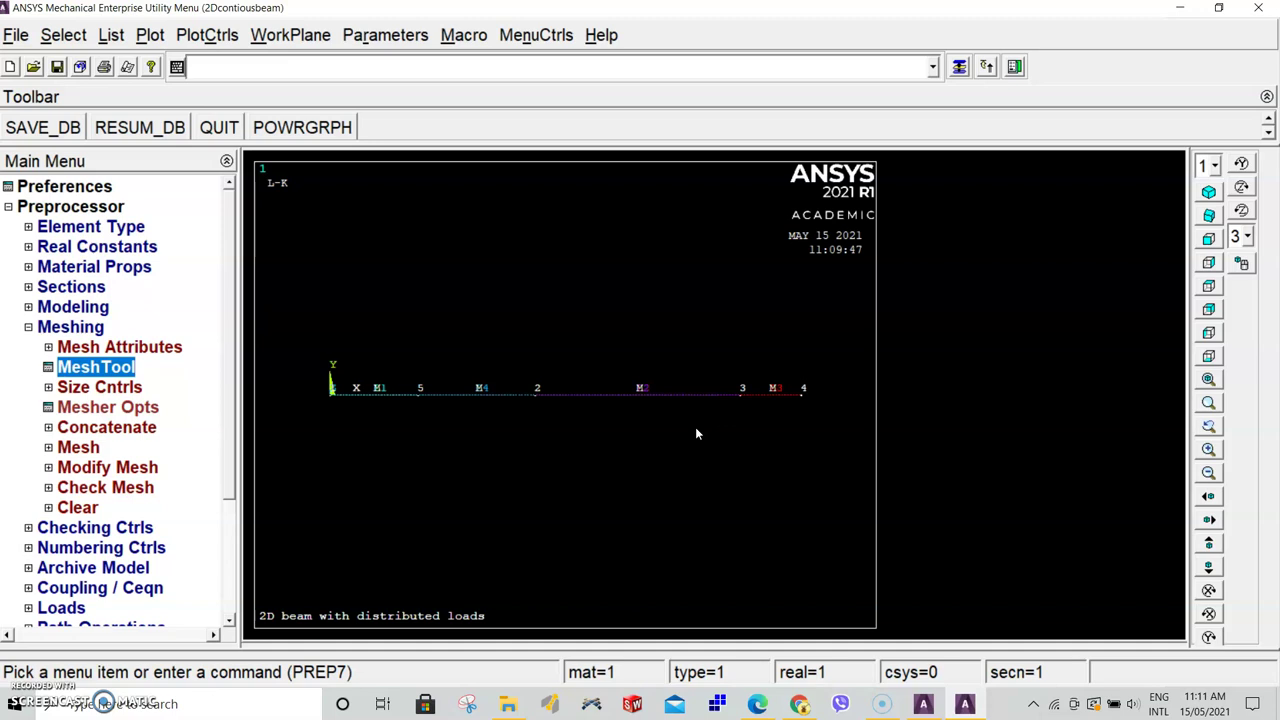
Mesh all the beam lines from MeshTool
{"action": "left_click", "coordinate": [83, 368]}
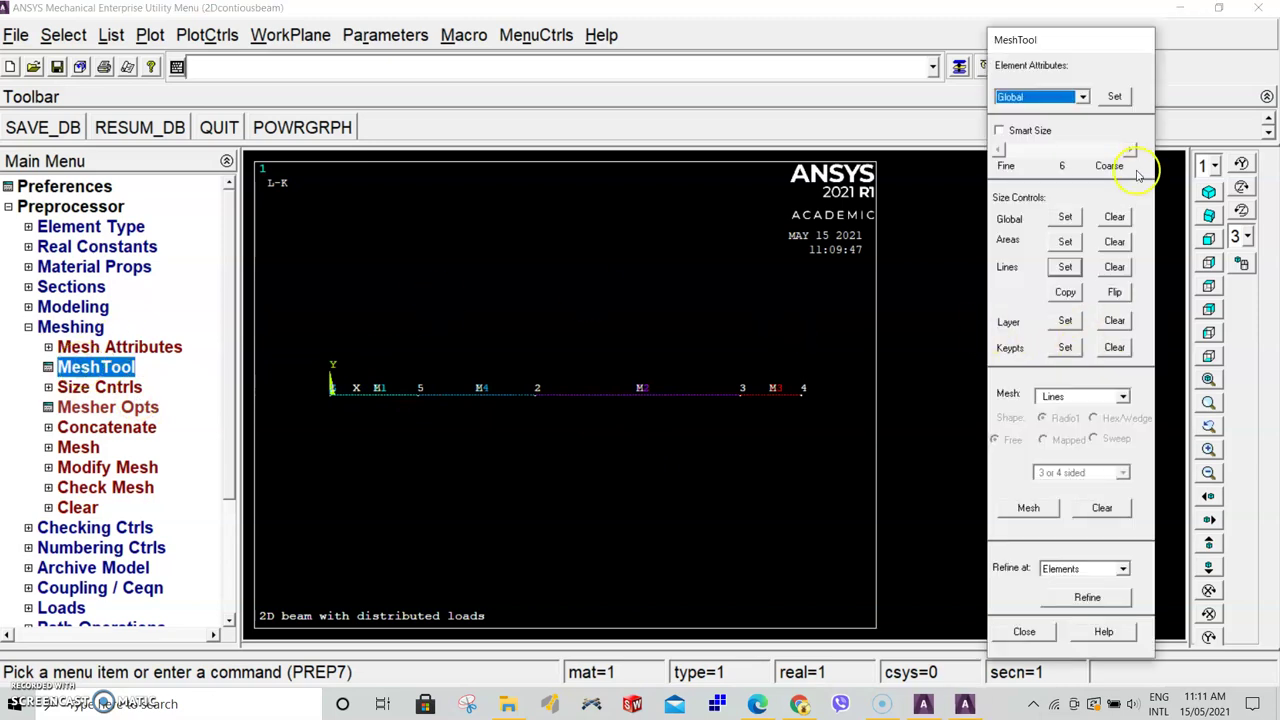
{"action": "left_click", "coordinate": [1030, 508]}
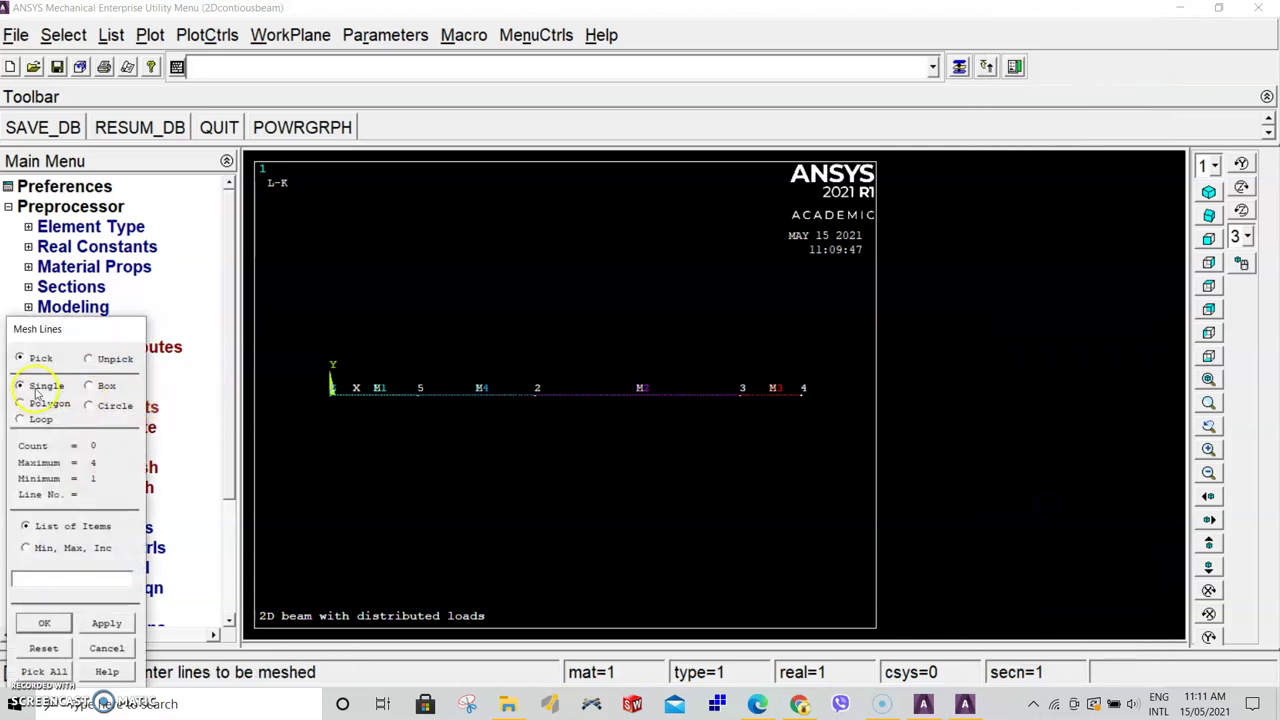
{"action": "left_click", "coordinate": [44, 671]}
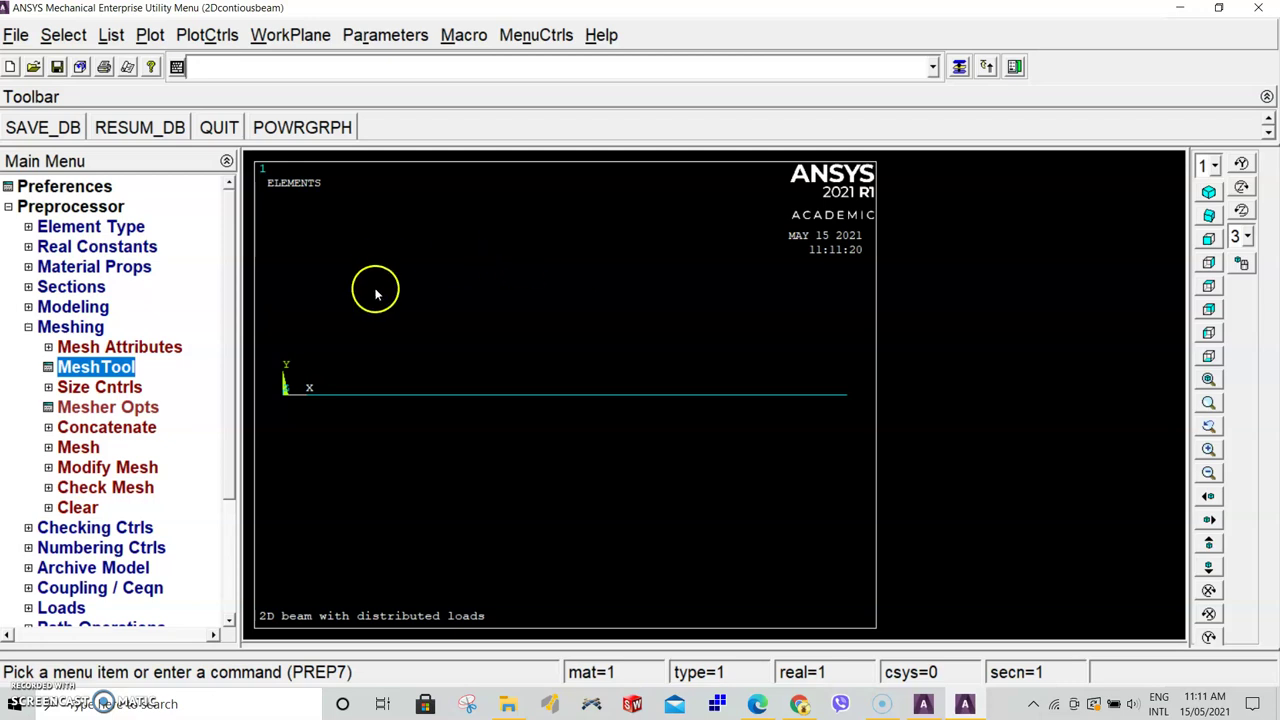
Multi-plot elements, lines, keypoints and nodes together
{"action": "left_click", "coordinate": [150, 35]}
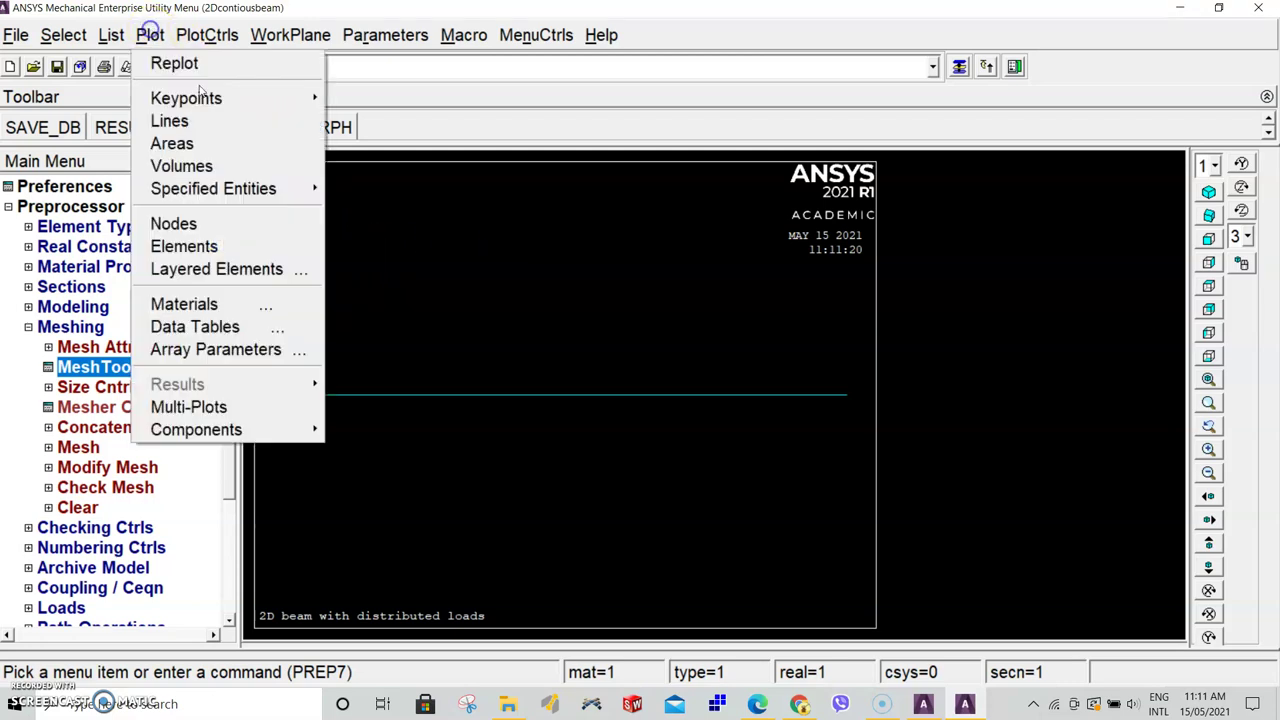
{"action": "left_click", "coordinate": [190, 407]}
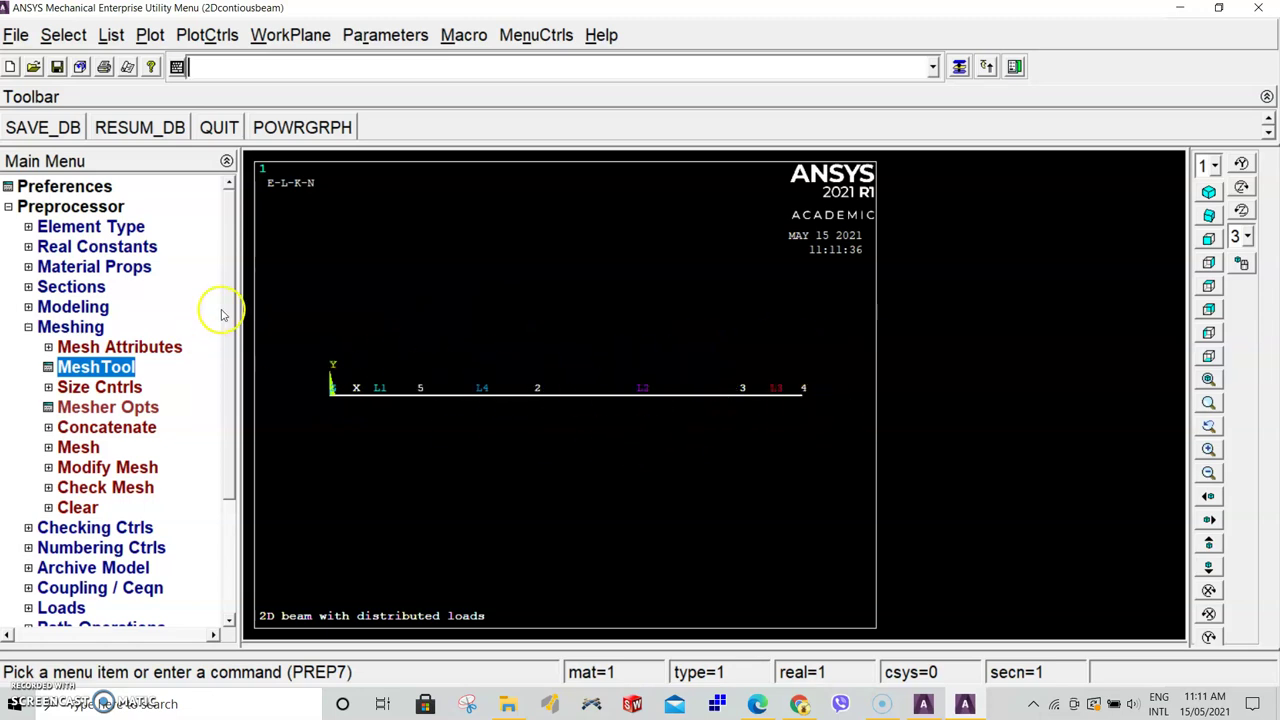
{"action": "left_click", "coordinate": [62, 330]}
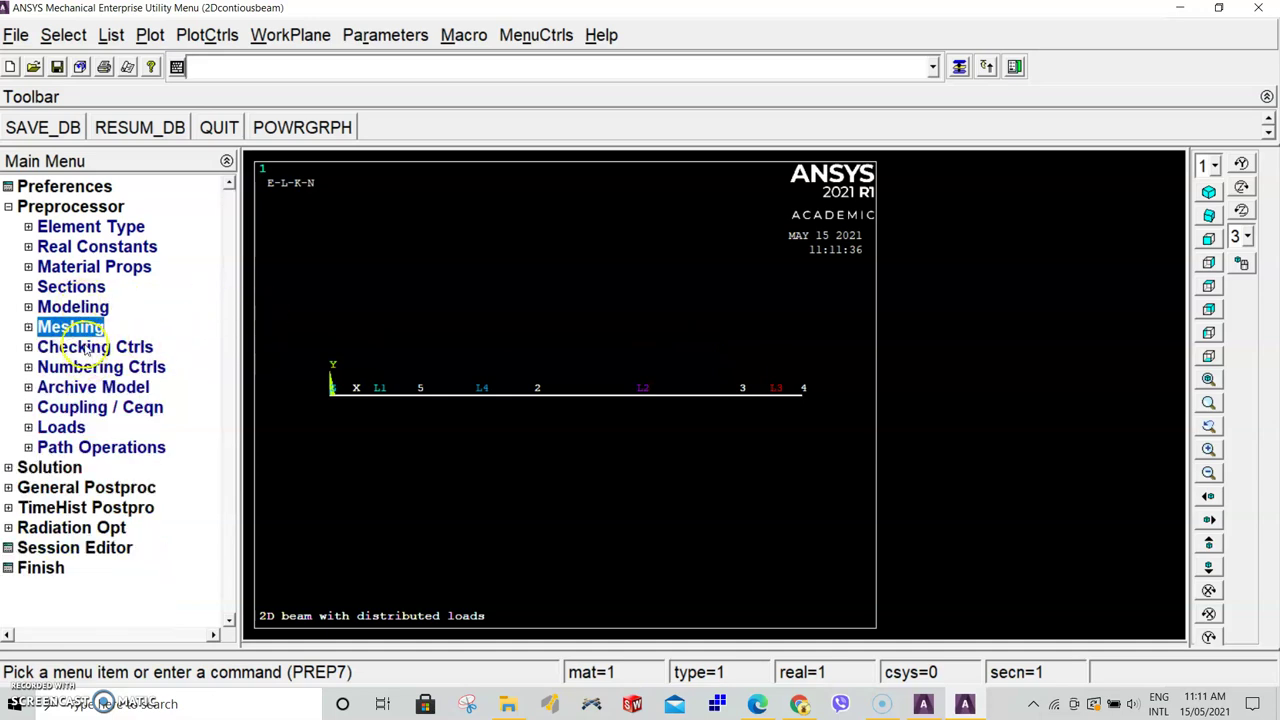
Start applying displacement constraints on keypoints, picking keypoint 1
{"action": "left_click", "coordinate": [70, 428]}
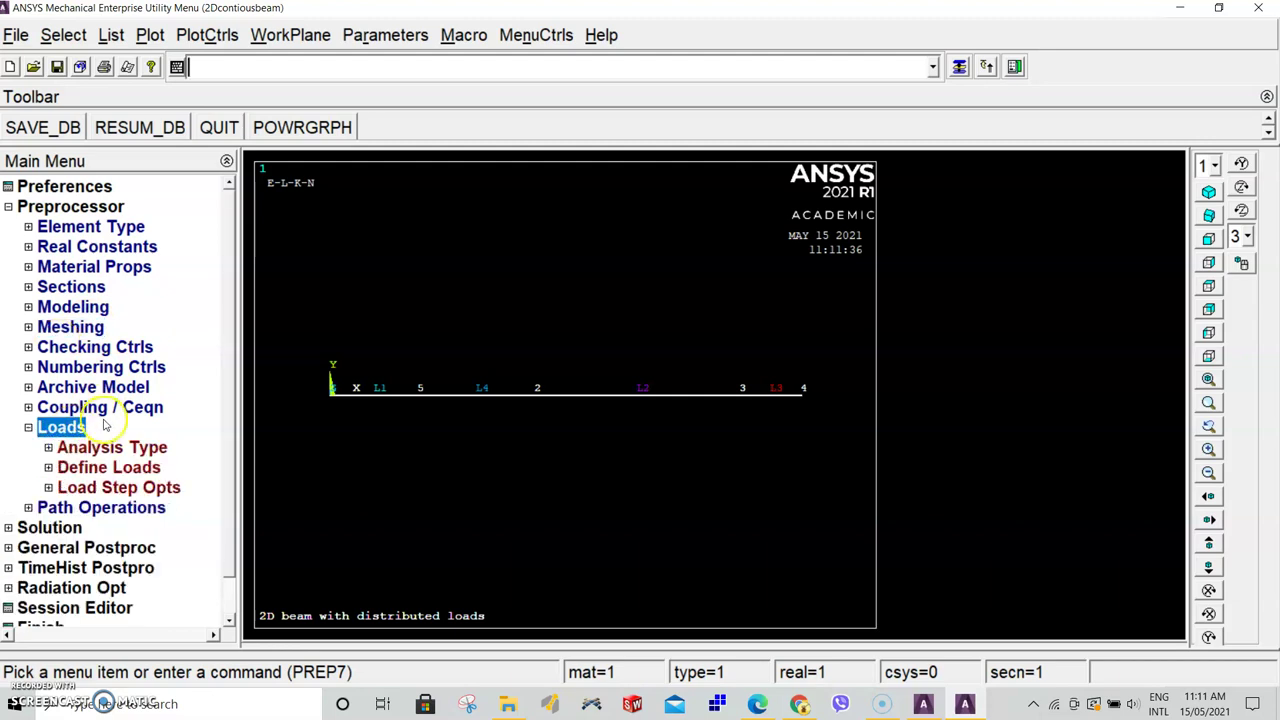
{"action": "left_click", "coordinate": [125, 471]}
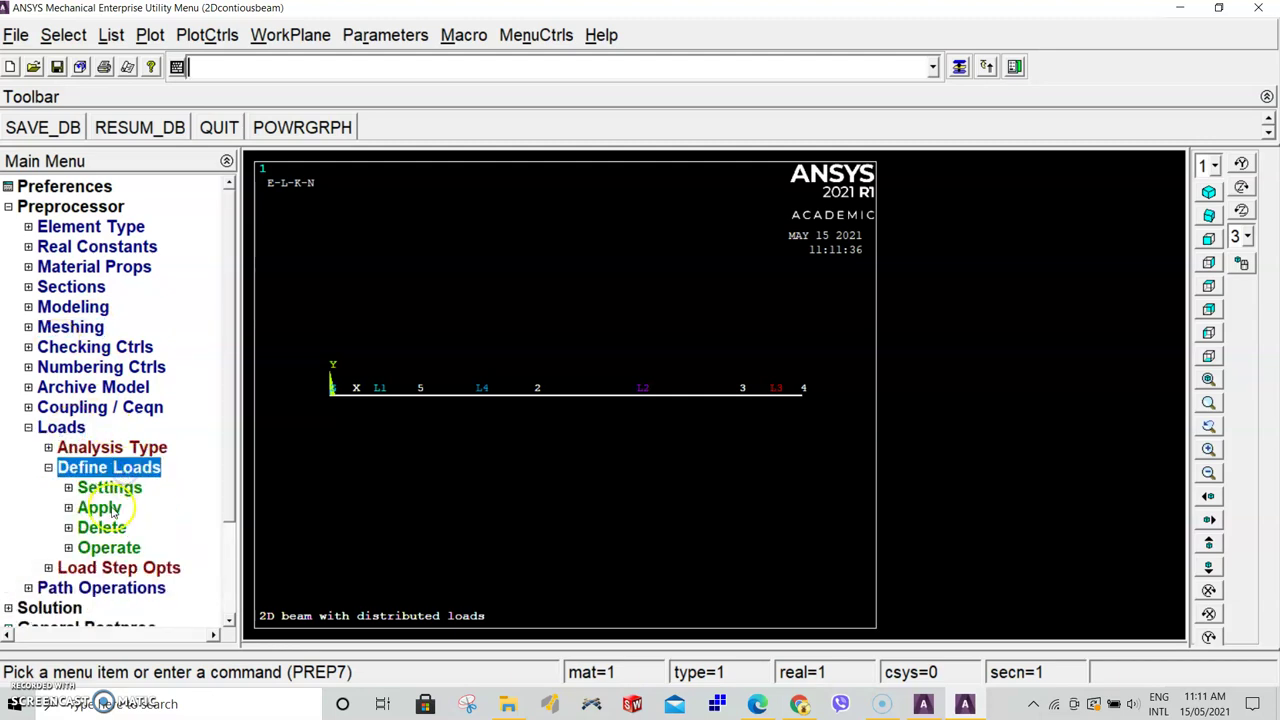
{"action": "left_click", "coordinate": [100, 508]}
{"action": "left_click", "coordinate": [120, 527]}
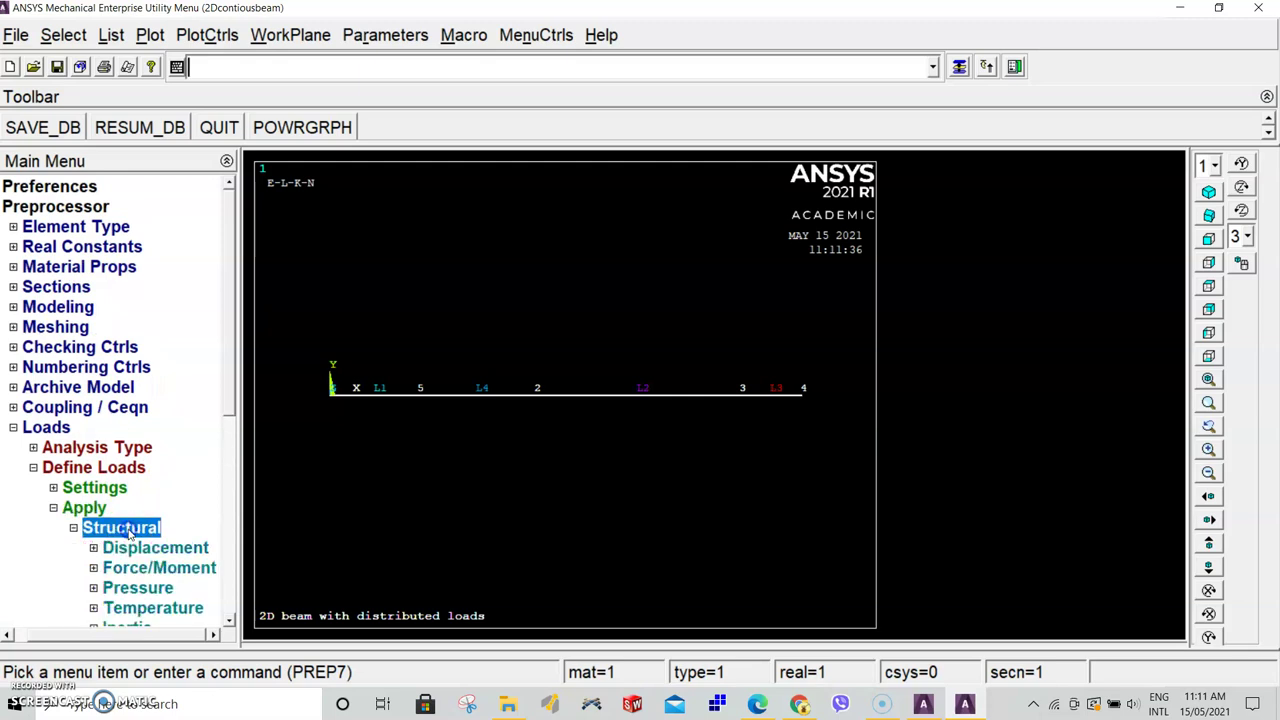
{"action": "left_click", "coordinate": [156, 547]}
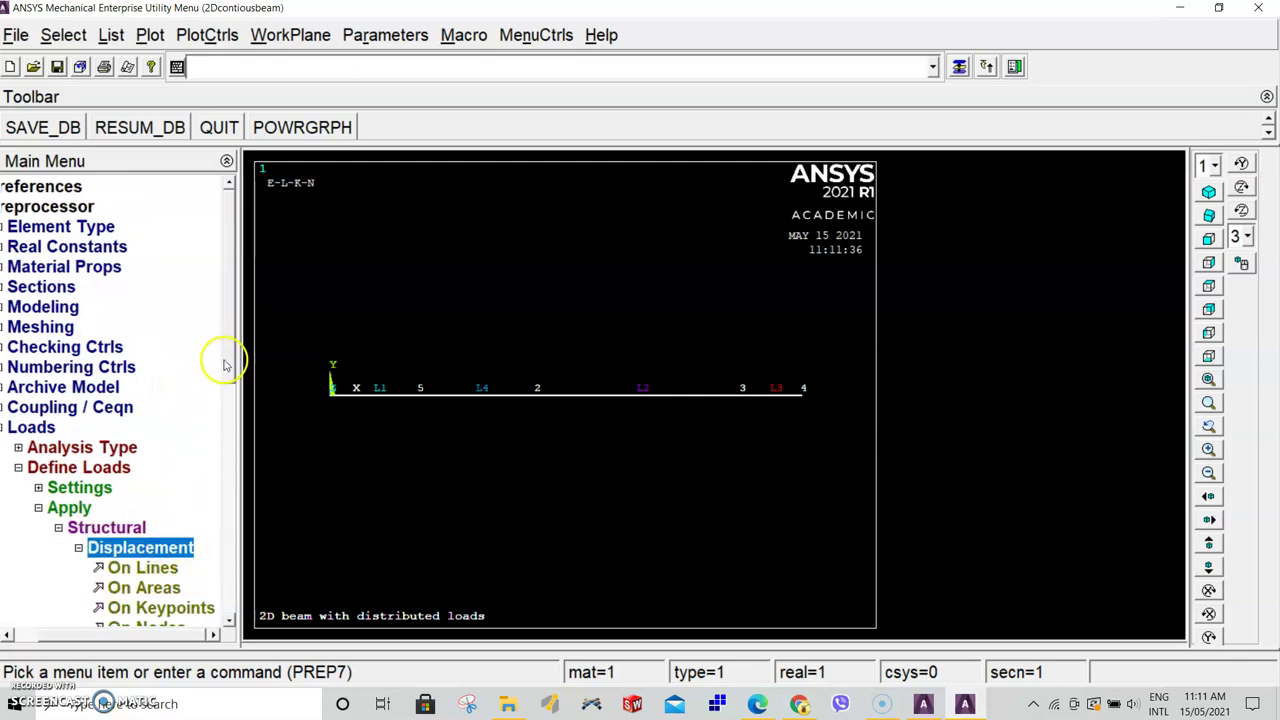
{"action": "left_click_drag", "start_coordinate": [223, 363], "coordinate": [228, 446]}
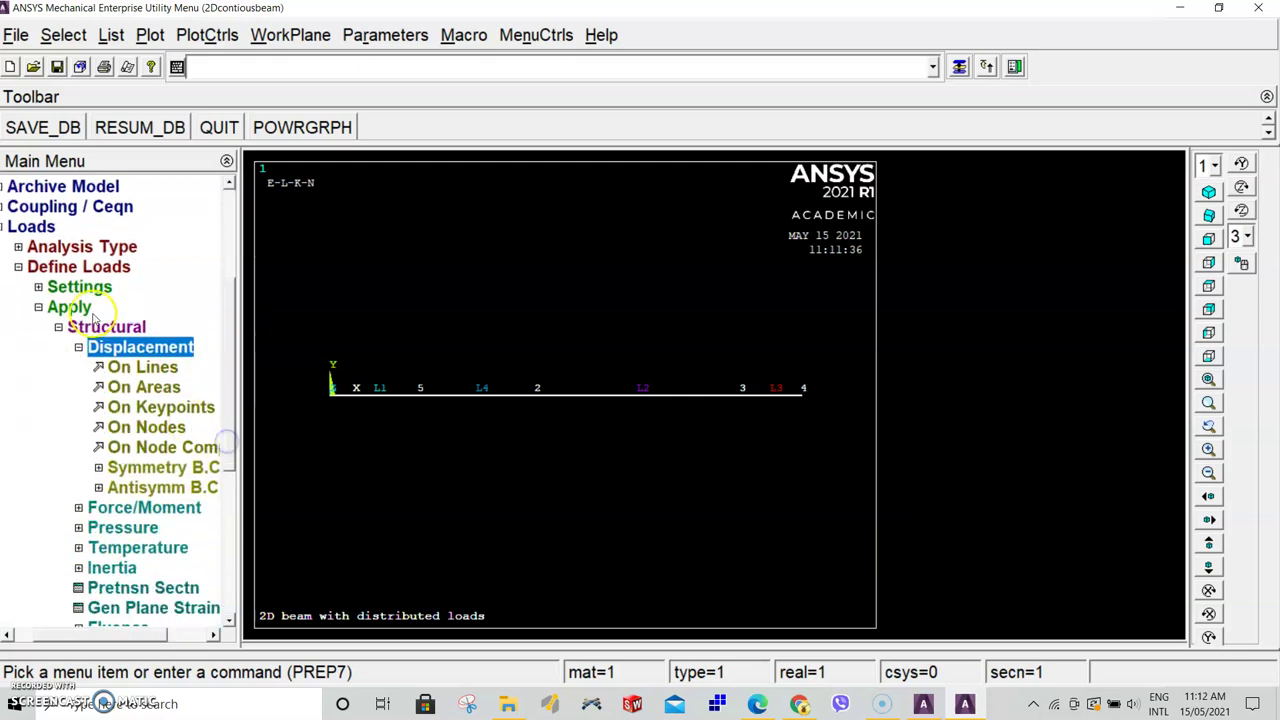
{"action": "left_click", "coordinate": [193, 410]}
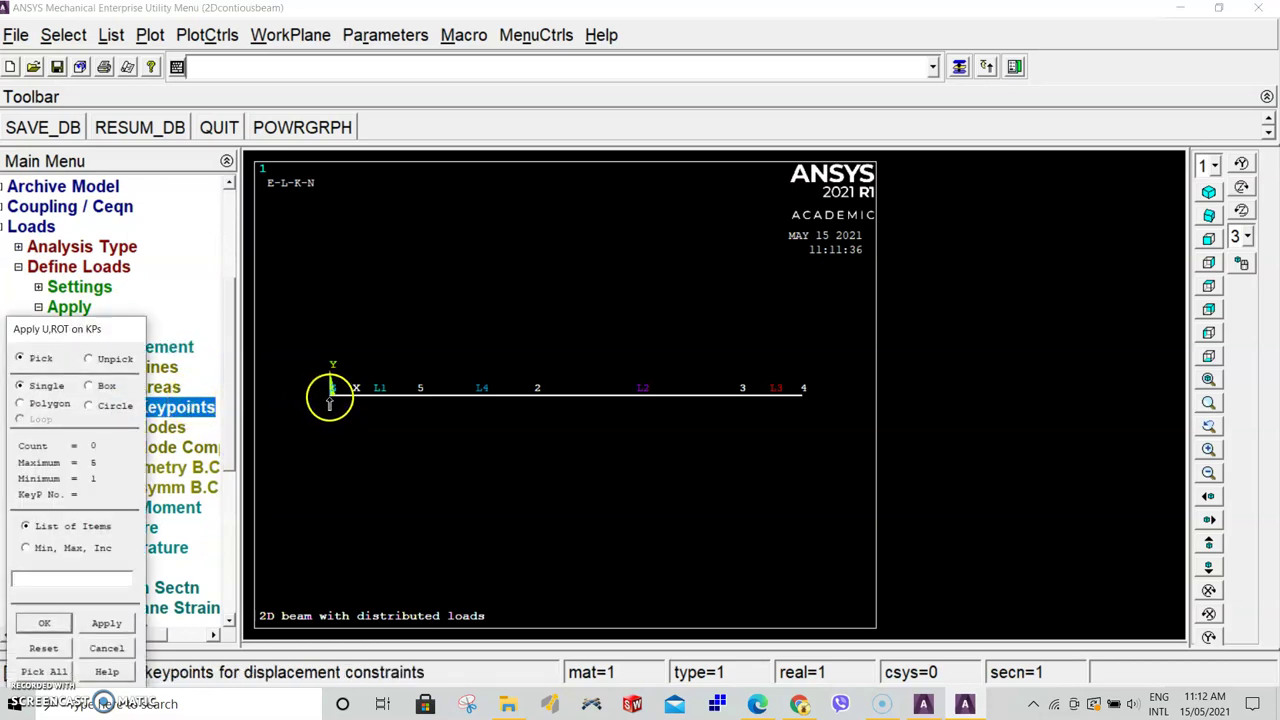
{"action": "left_click", "coordinate": [44, 621]}
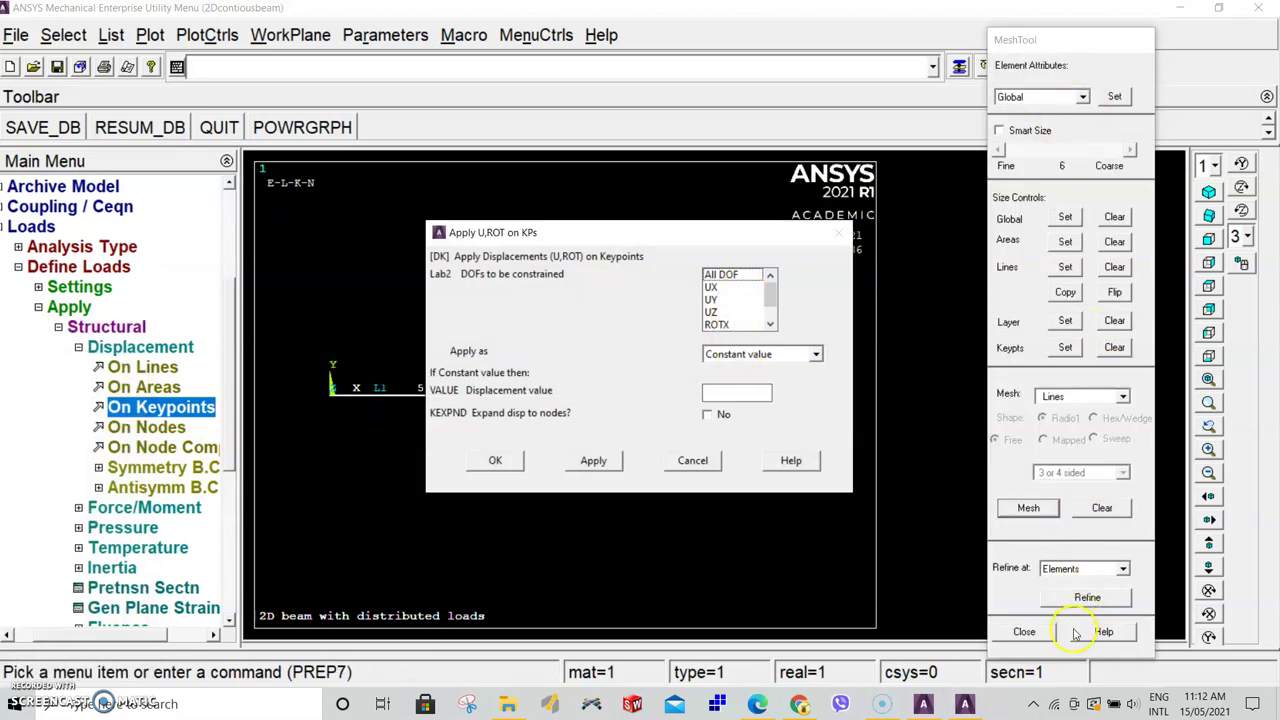
Fix keypoint 1 with zero displacement in UX, UY, UZ, ROTX and ROTY
{"action": "left_click", "coordinate": [1026, 633]}
{"action": "left_click", "coordinate": [772, 296]}
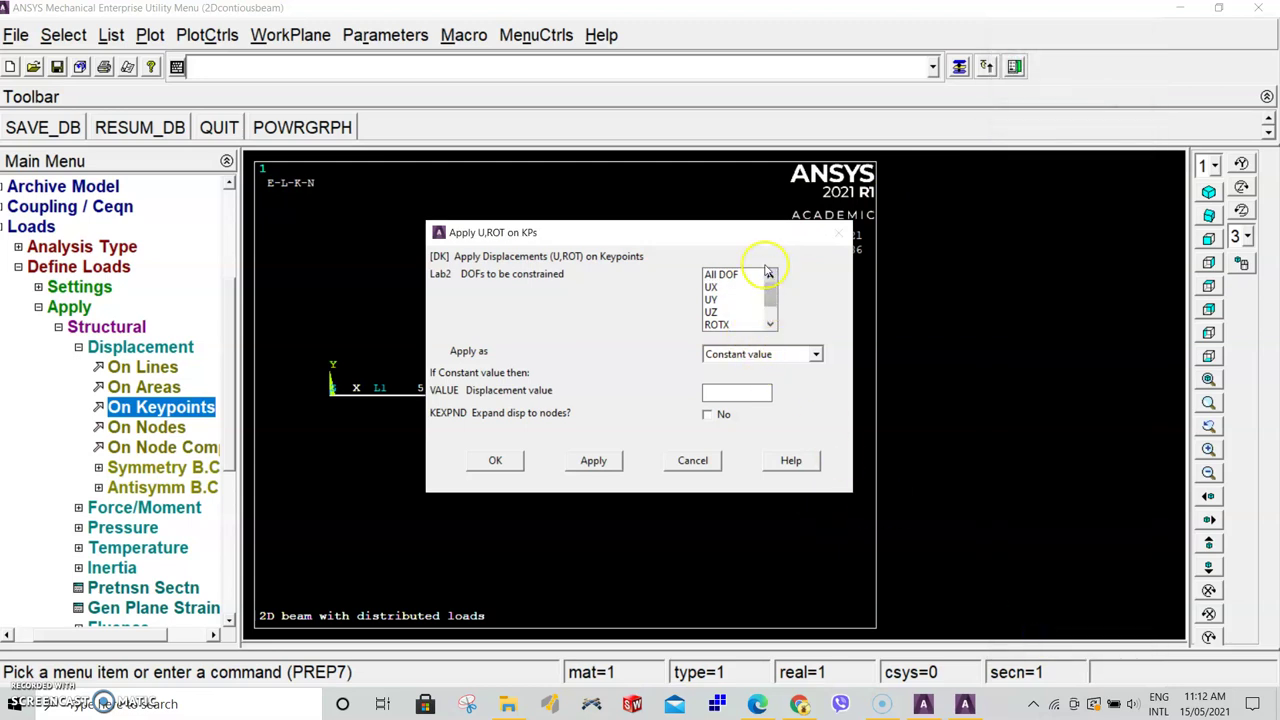
{"action": "left_click_drag", "start_coordinate": [737, 237], "coordinate": [847, 212]}
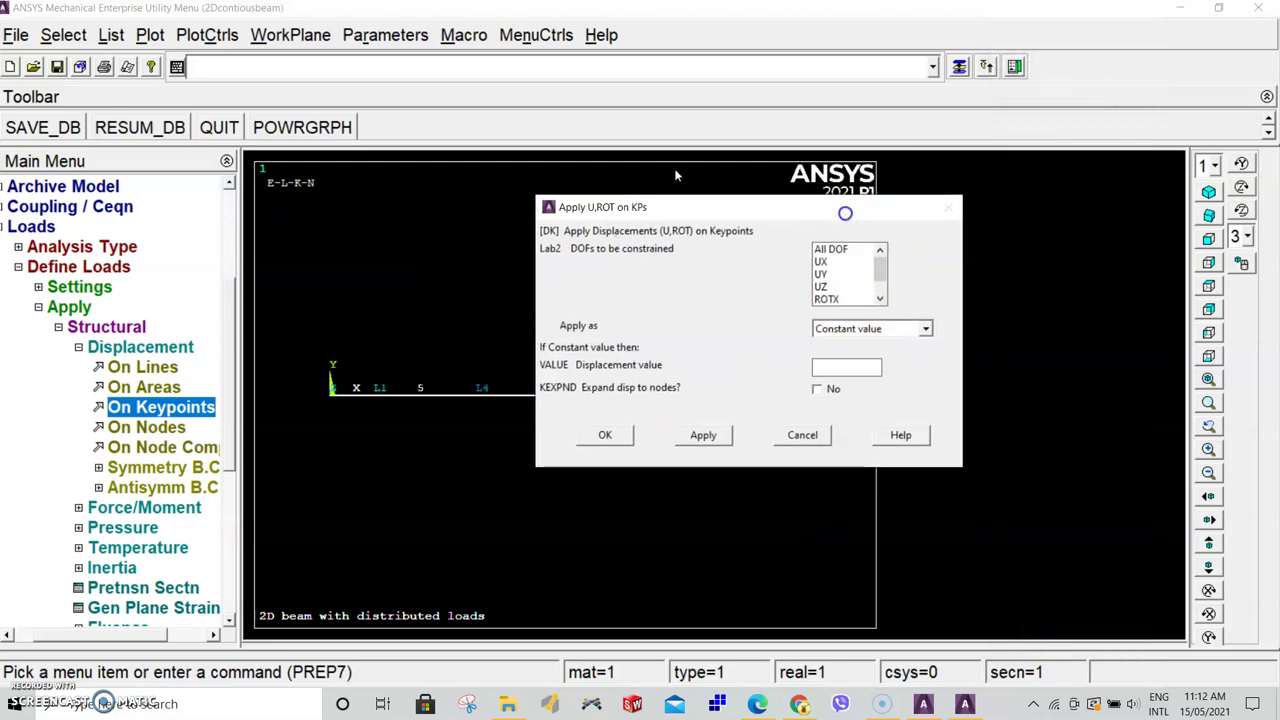
{"action": "left_click", "coordinate": [880, 284]}
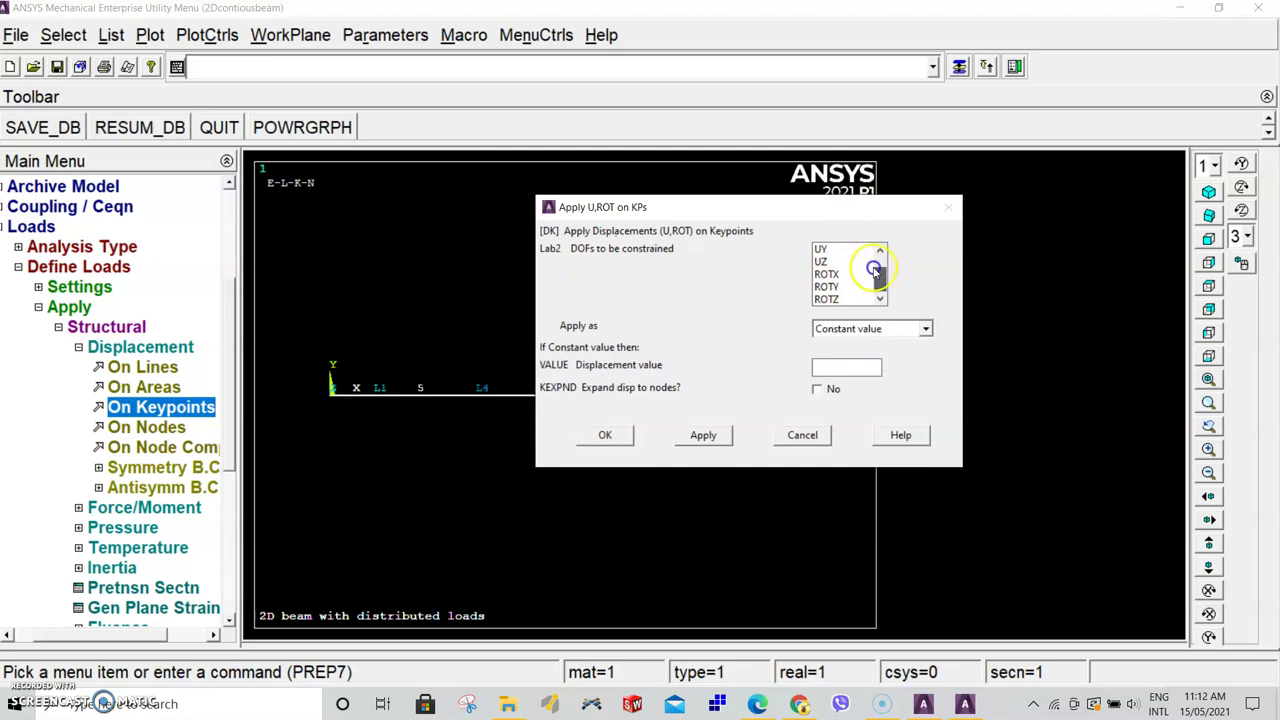
{"action": "left_click_drag", "start_coordinate": [874, 269], "coordinate": [872, 258]}
{"action": "left_click", "coordinate": [834, 263]}
{"action": "left_click", "coordinate": [822, 274]}
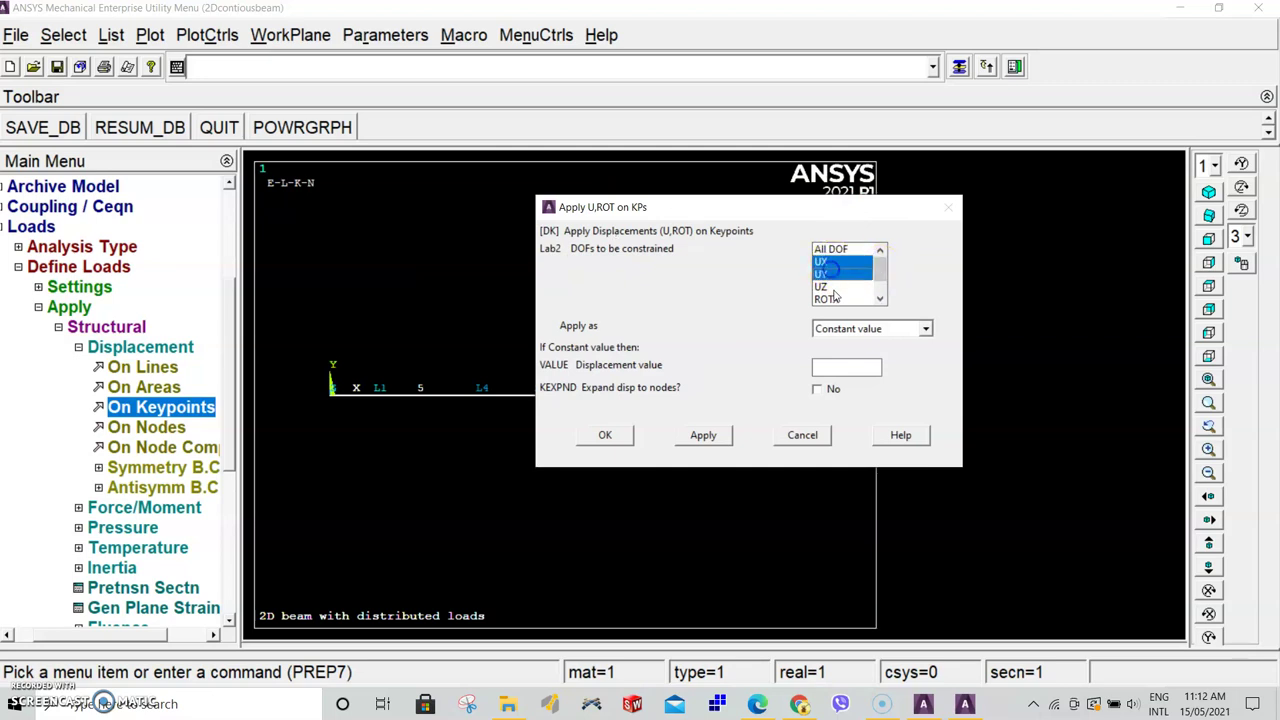
{"action": "left_click", "coordinate": [822, 287]}
{"action": "left_click", "coordinate": [826, 299]}
{"action": "left_click", "coordinate": [880, 284]}
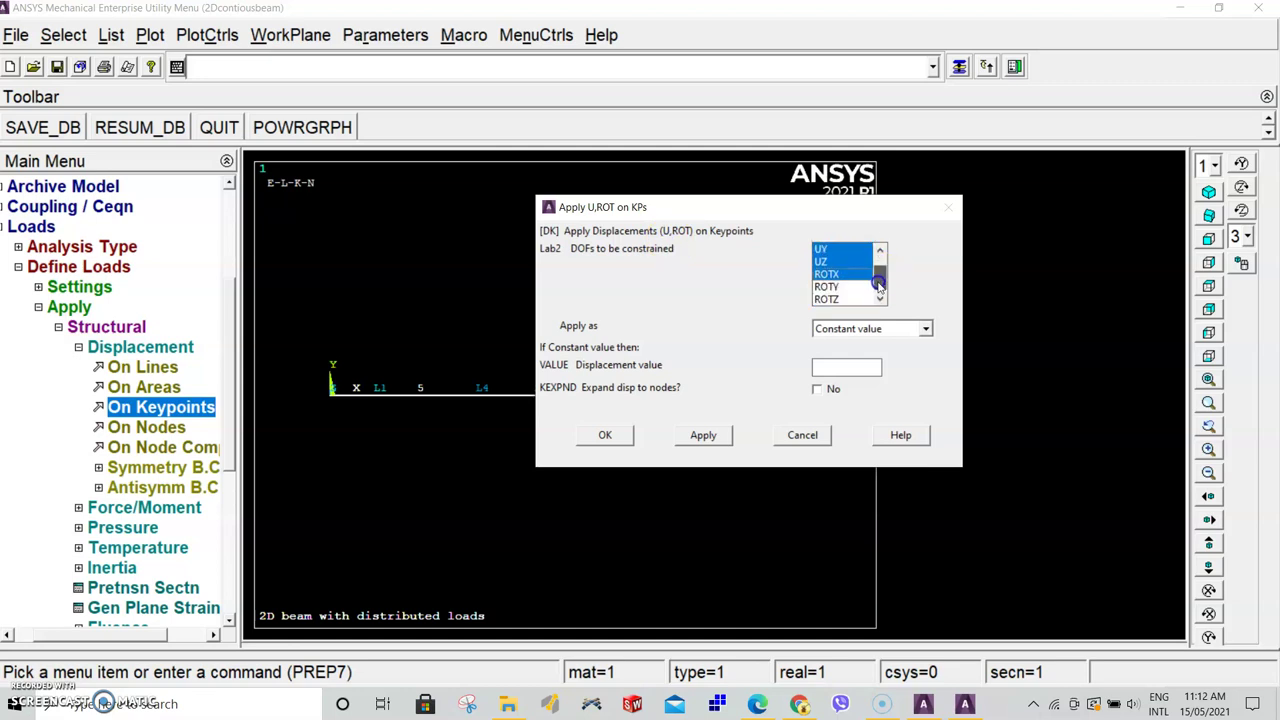
{"action": "left_click", "coordinate": [826, 286]}
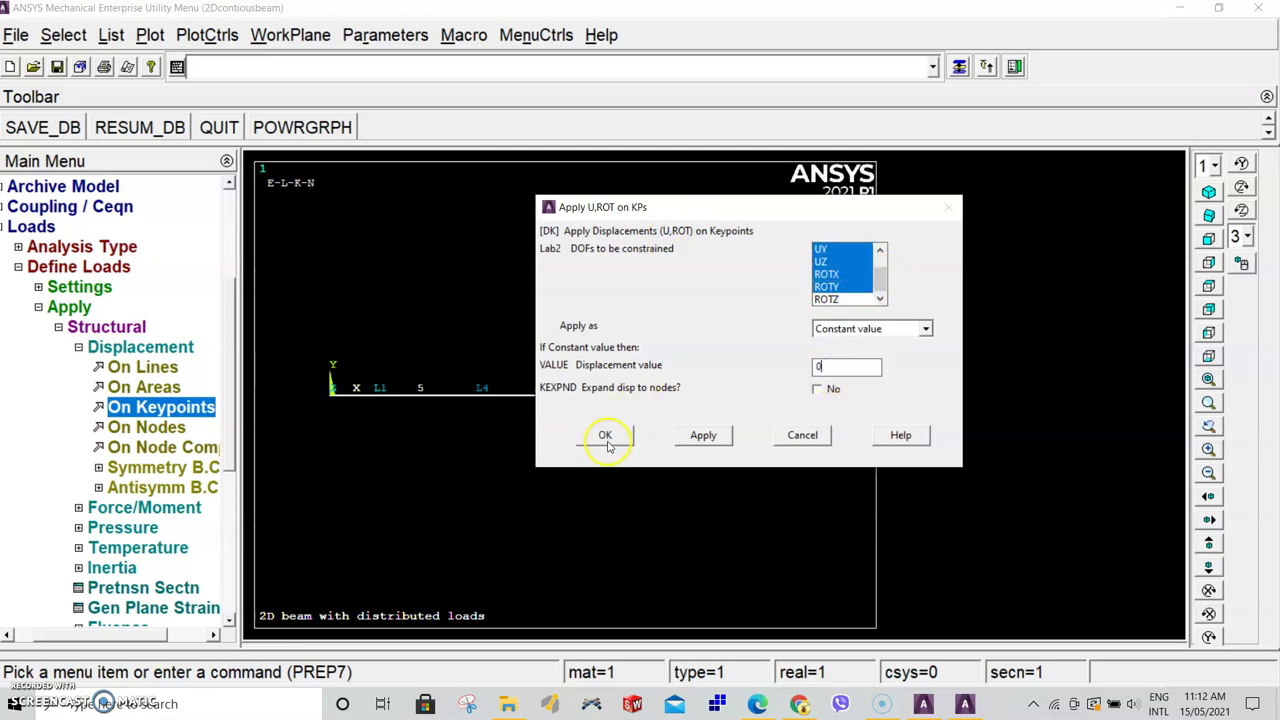
{"action": "left_click", "coordinate": [689, 446]}
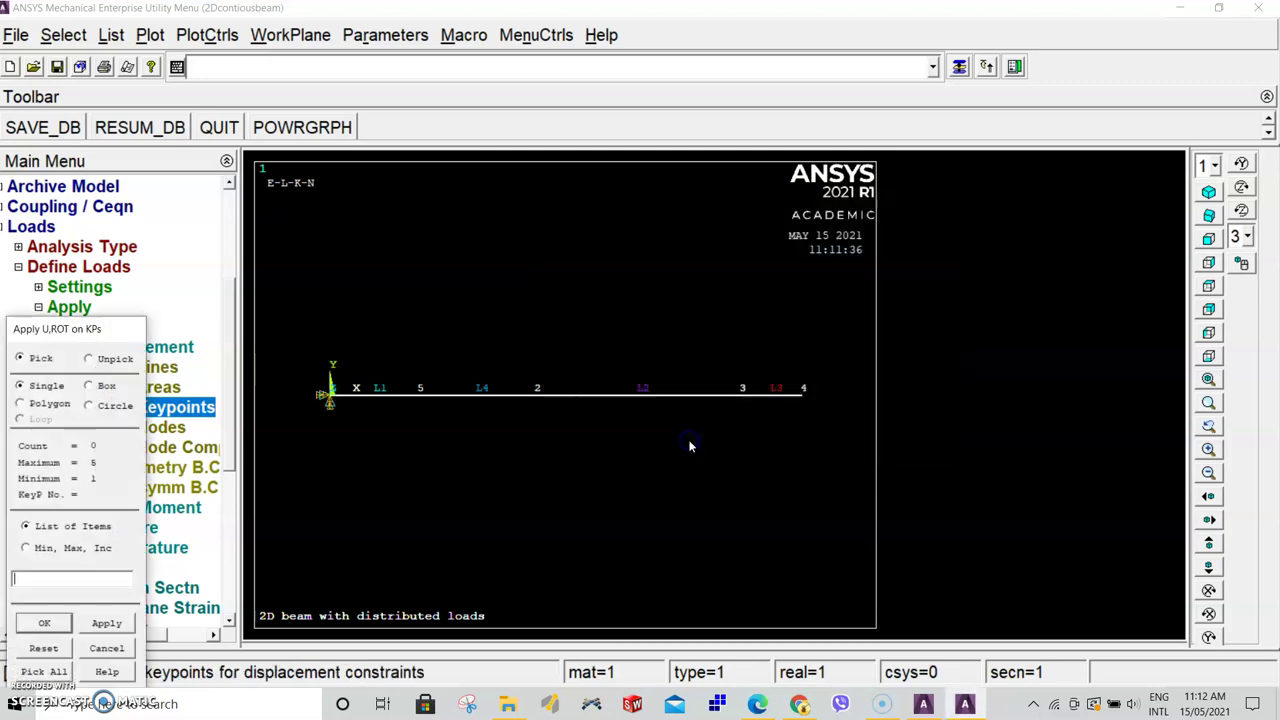
After checking supports in the PDF, restrain keypoints 2 and 3 in UY only at zero
{"action": "left_click_drag", "start_coordinate": [96, 328], "coordinate": [192, 188]}
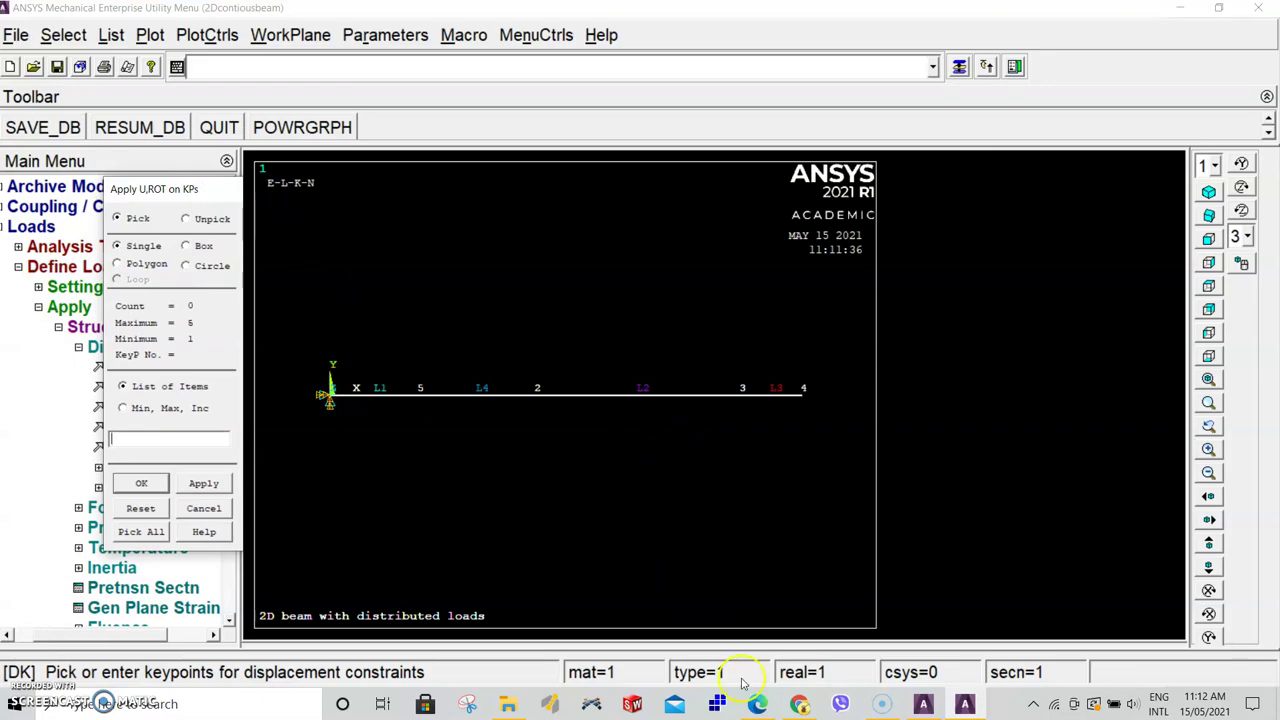
{"action": "left_click", "coordinate": [762, 706]}
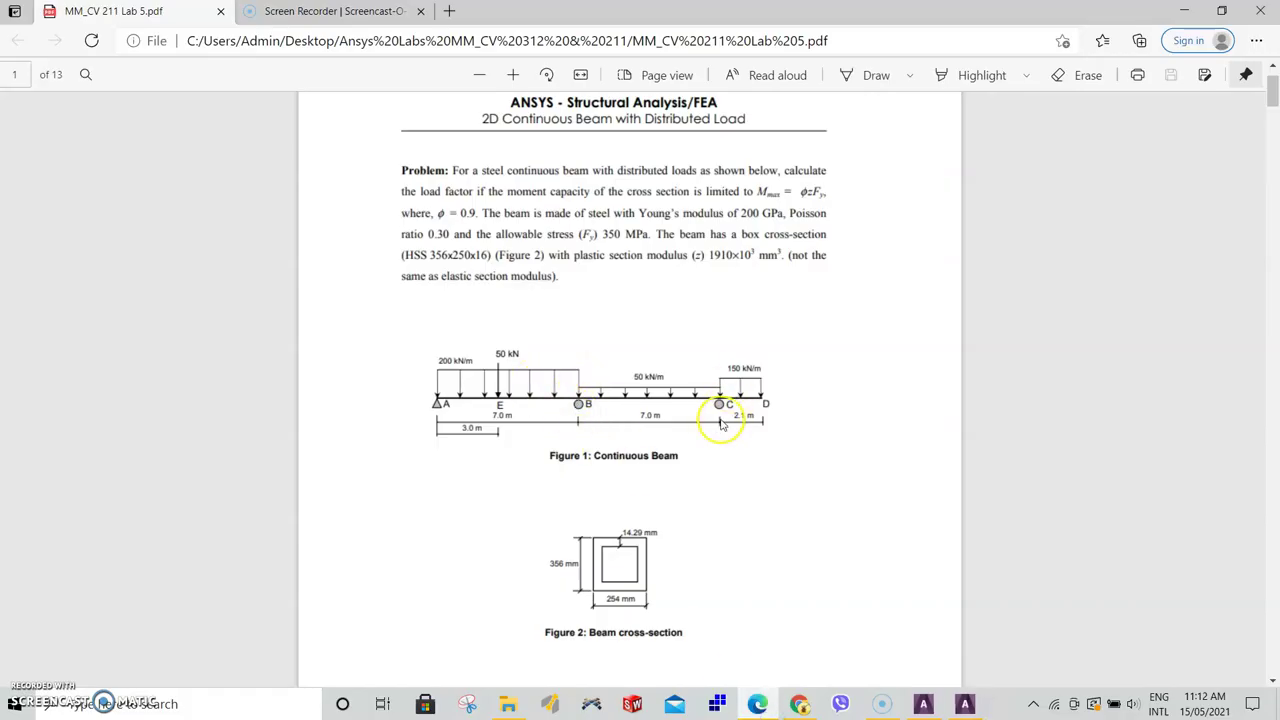
{"action": "left_click", "coordinate": [965, 704]}
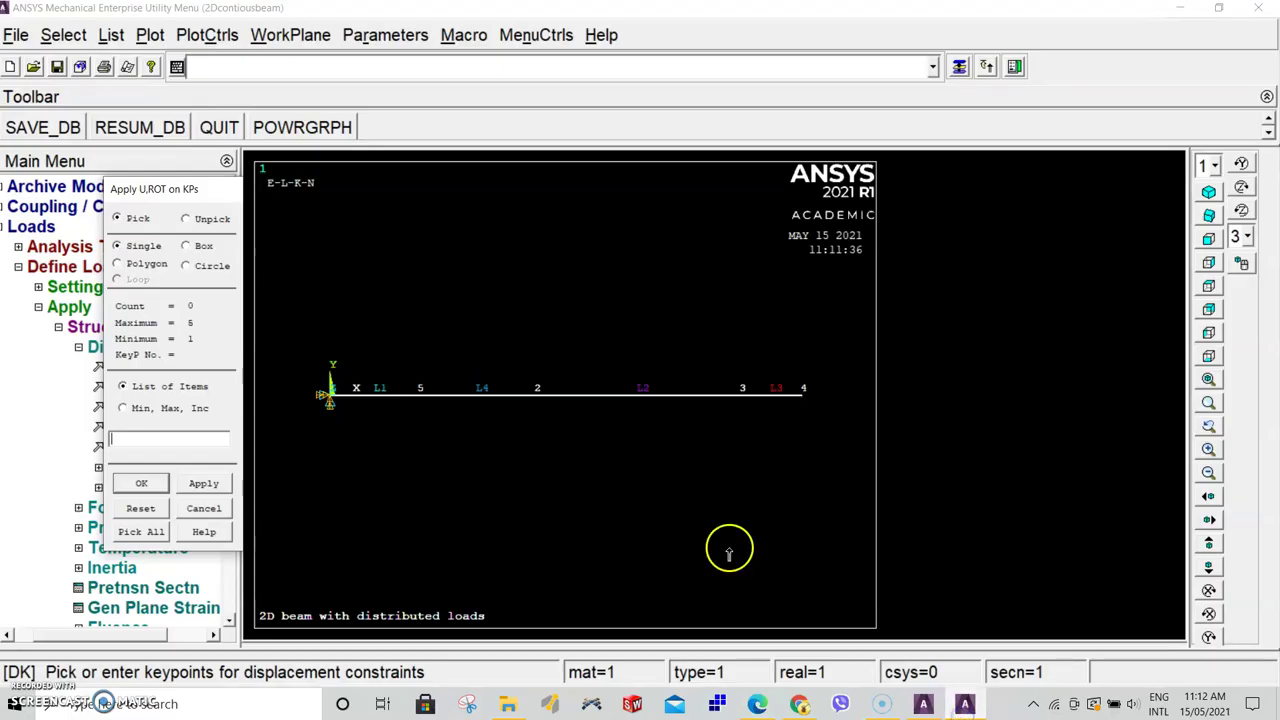
{"action": "left_click", "coordinate": [539, 395]}
{"action": "left_click", "coordinate": [743, 396]}
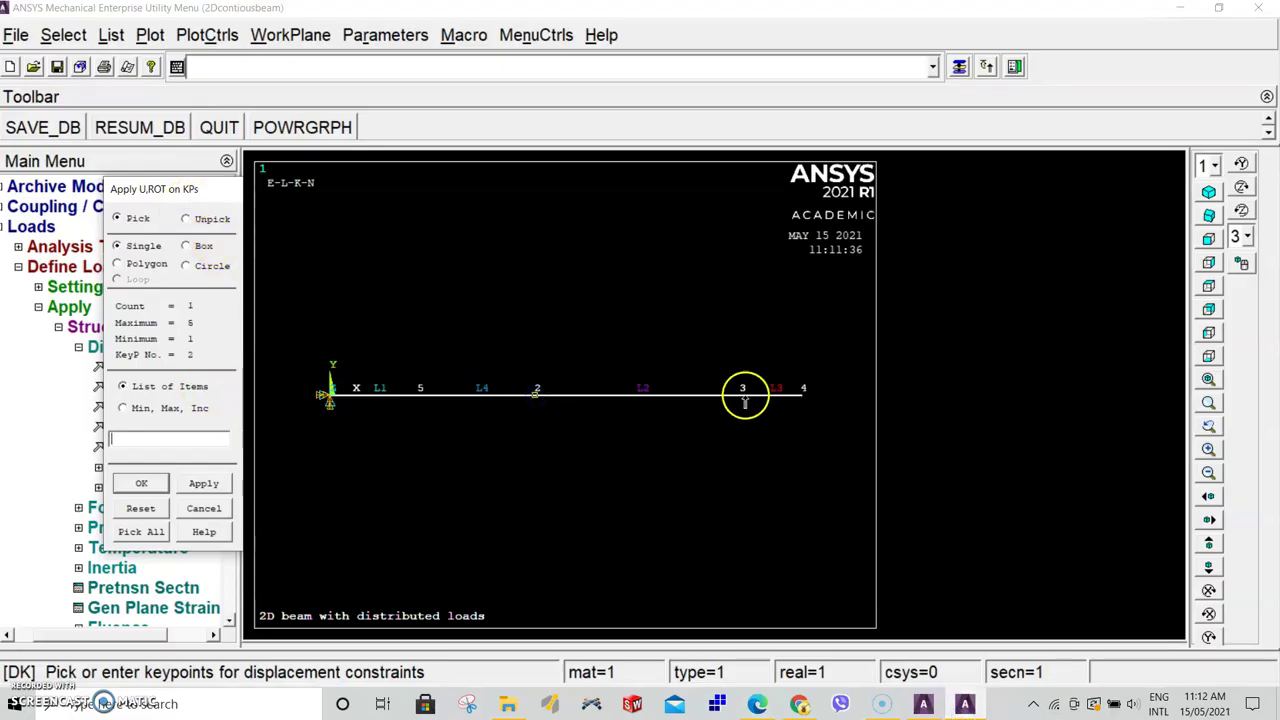
{"action": "left_click", "coordinate": [143, 483]}
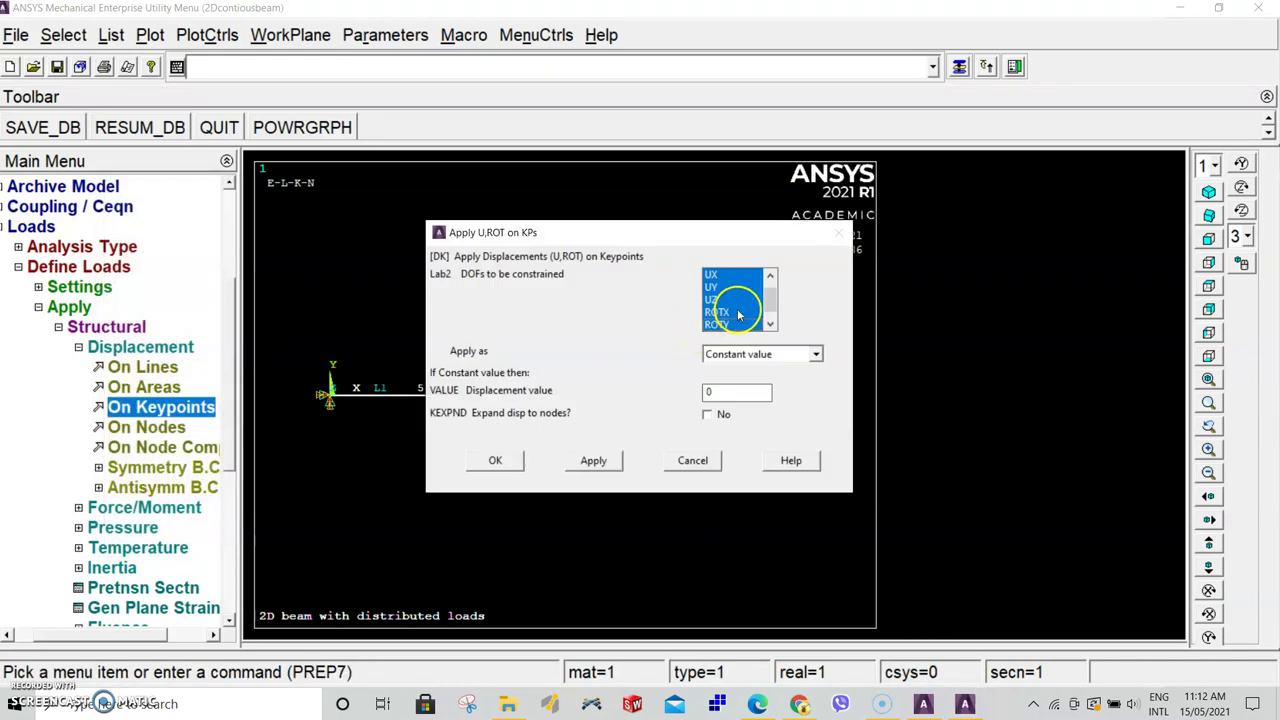
{"action": "left_click", "coordinate": [736, 324]}
{"action": "left_click", "coordinate": [730, 312]}
{"action": "left_click", "coordinate": [725, 299]}
{"action": "left_click", "coordinate": [720, 274]}
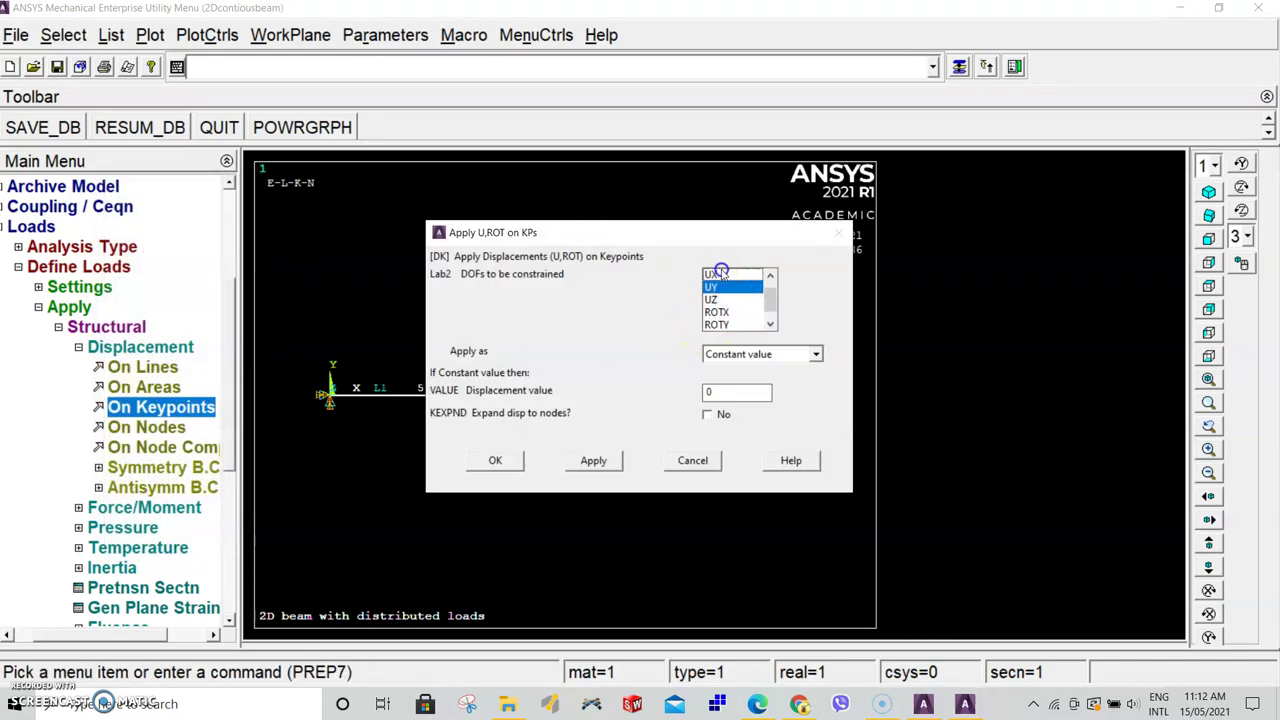
{"action": "scroll", "coordinate": [774, 300], "scroll_direction": "up", "scroll_amount": 1}
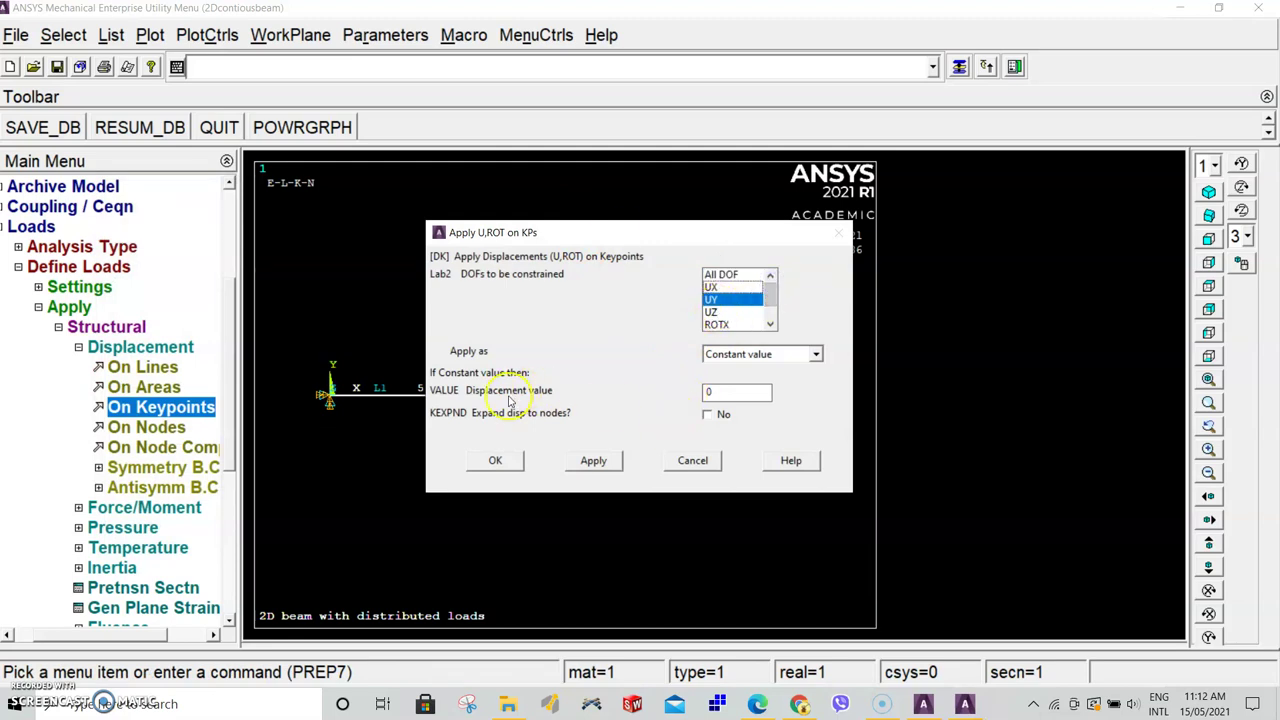
{"action": "left_click", "coordinate": [500, 461]}
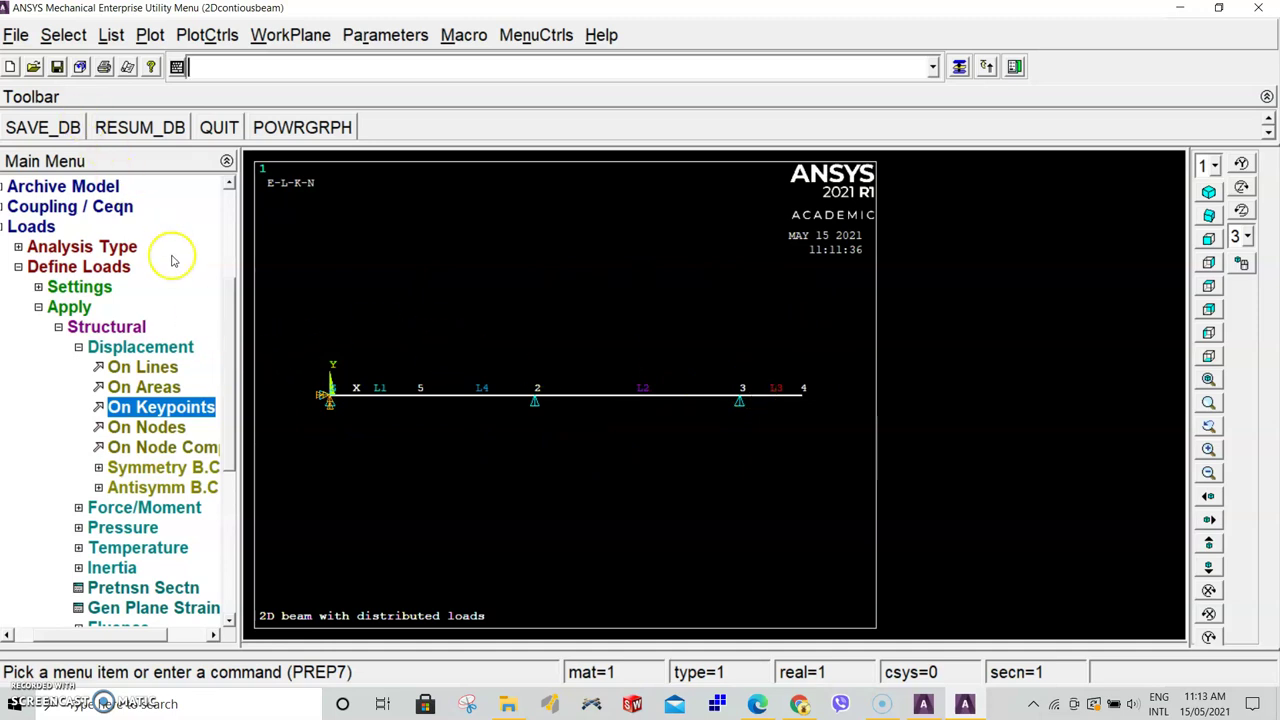
Save the database as Lab5.db, overwriting the existing file
{"action": "left_click", "coordinate": [16, 35]}
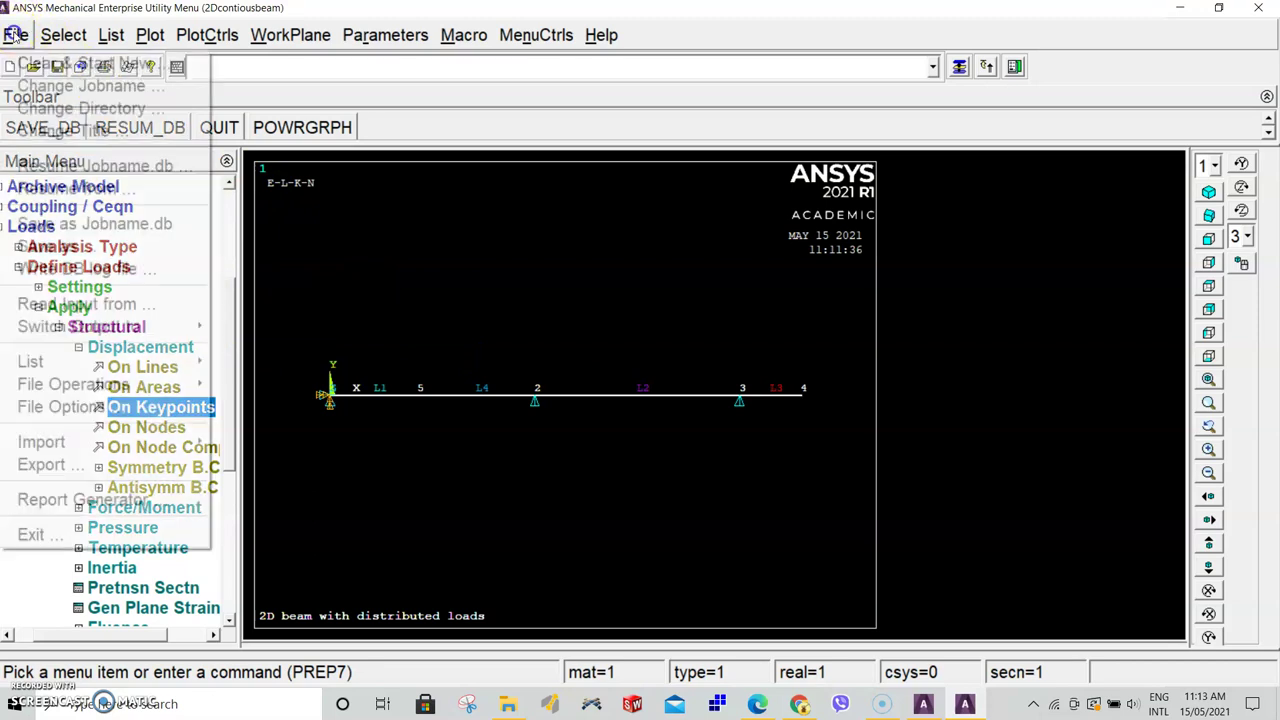
{"action": "left_click", "coordinate": [112, 244]}
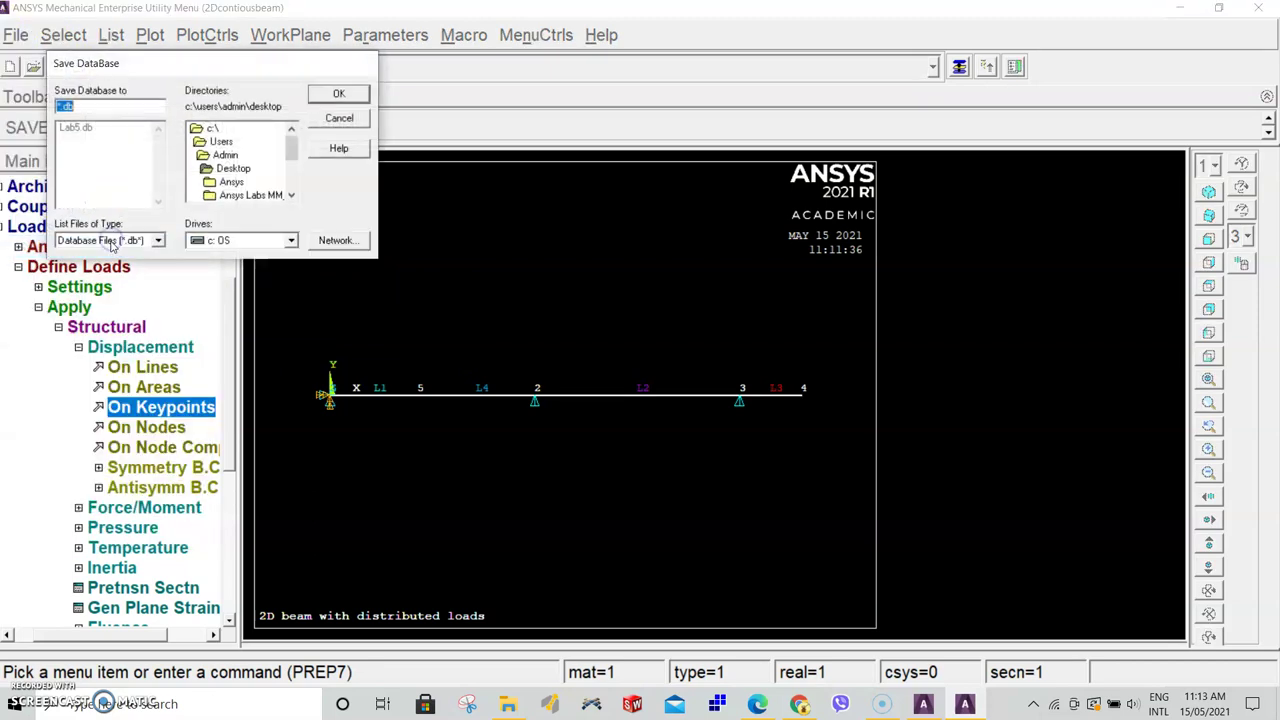
{"action": "left_click", "coordinate": [68, 129]}
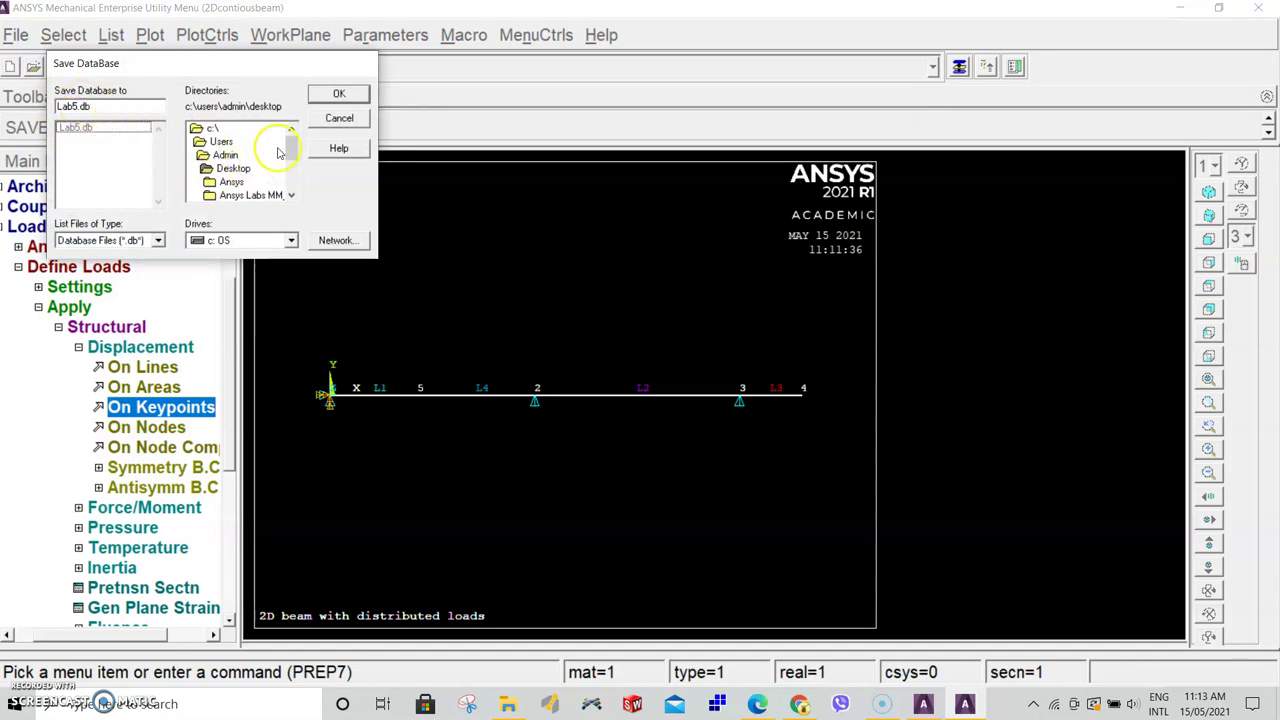
{"action": "left_click", "coordinate": [337, 95]}
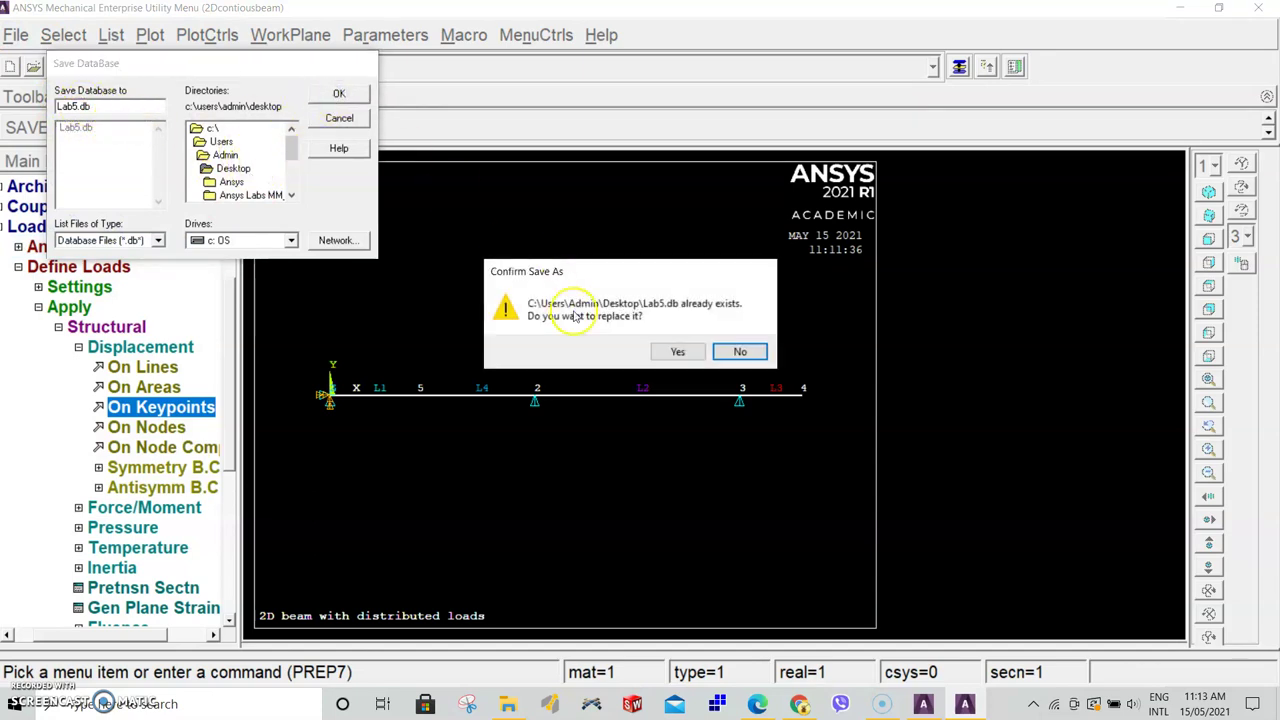
{"action": "left_click", "coordinate": [677, 353]}
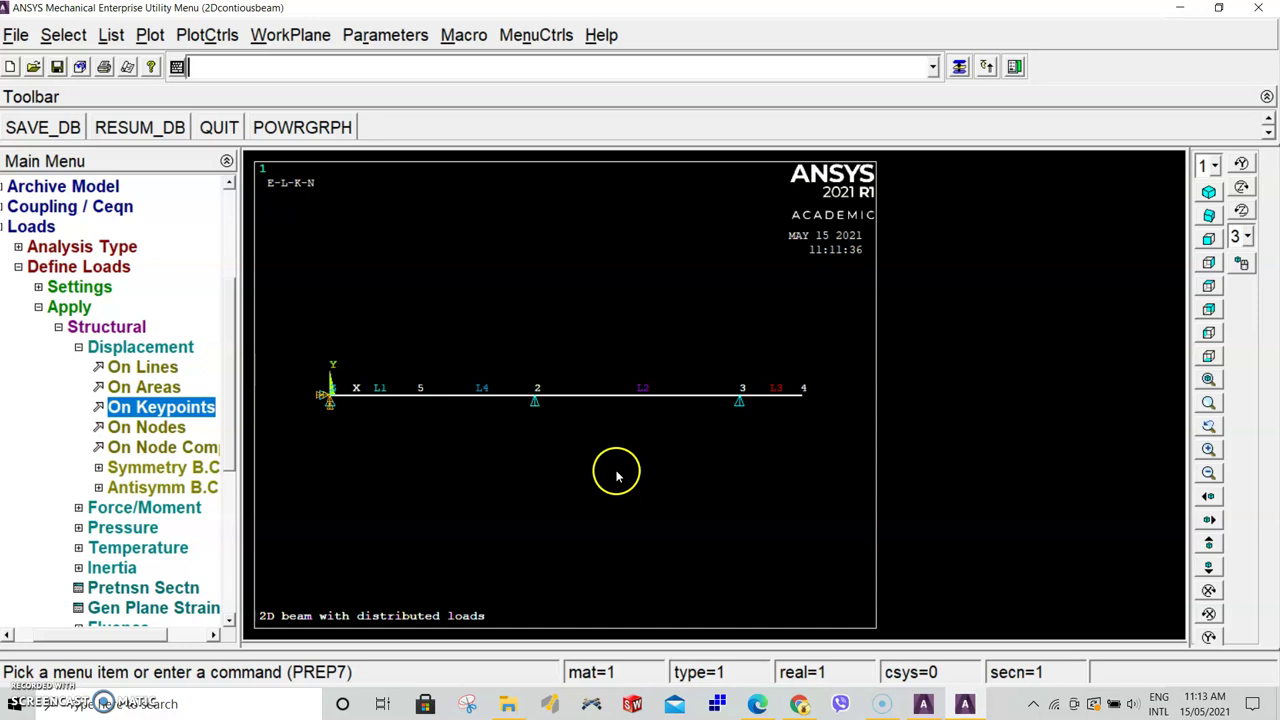
Apply a -50e3 FY point force at keypoint 5
{"action": "left_click", "coordinate": [155, 346]}
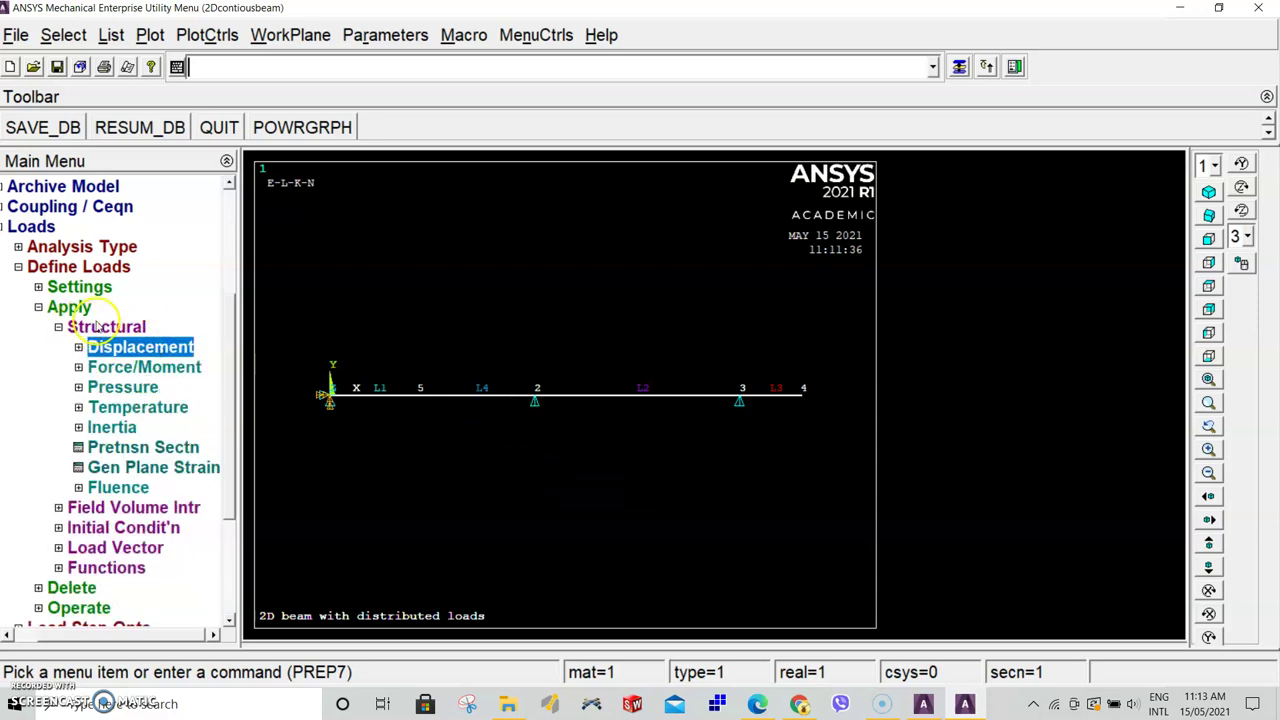
{"action": "left_click", "coordinate": [141, 370]}
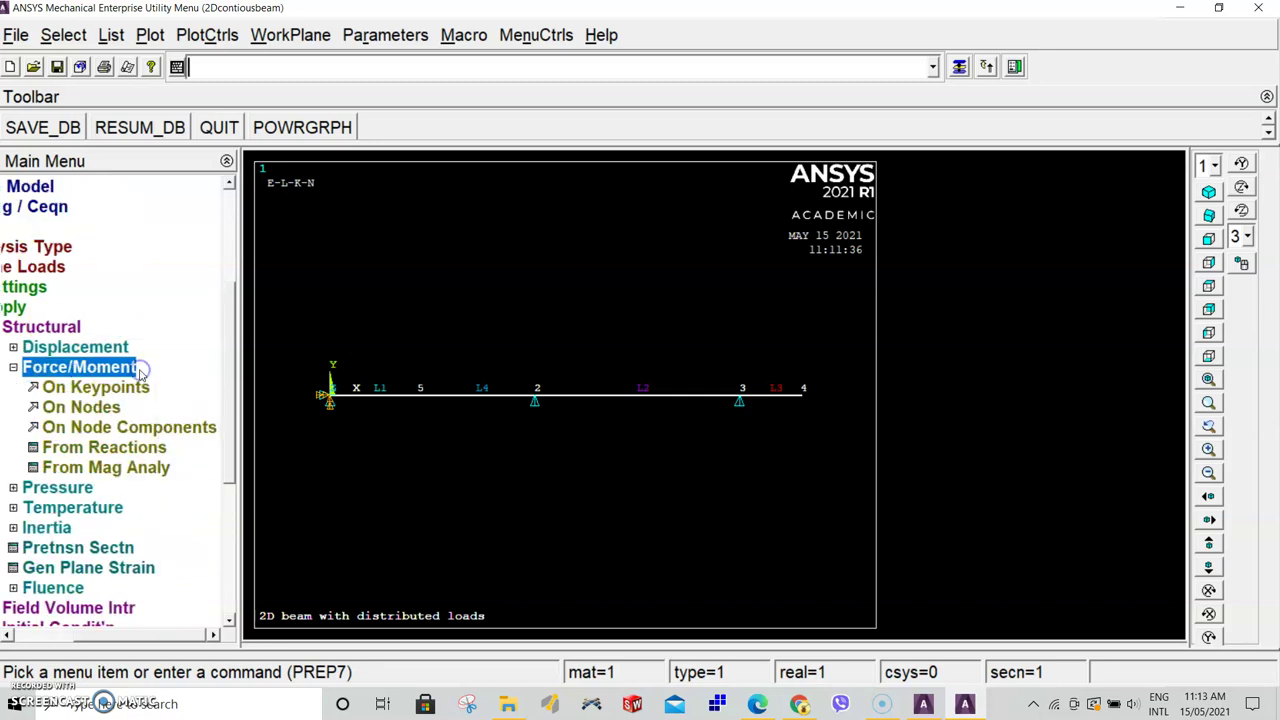
{"action": "left_click", "coordinate": [112, 385]}
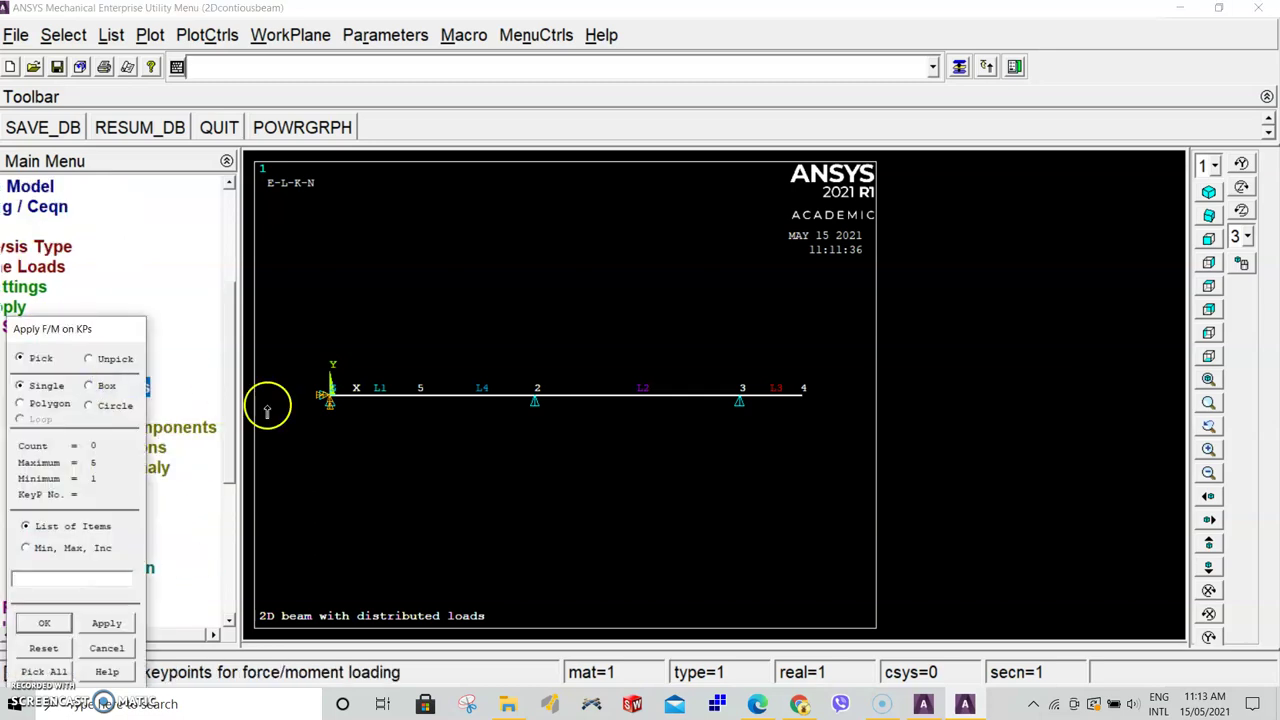
{"action": "left_click", "coordinate": [418, 400]}
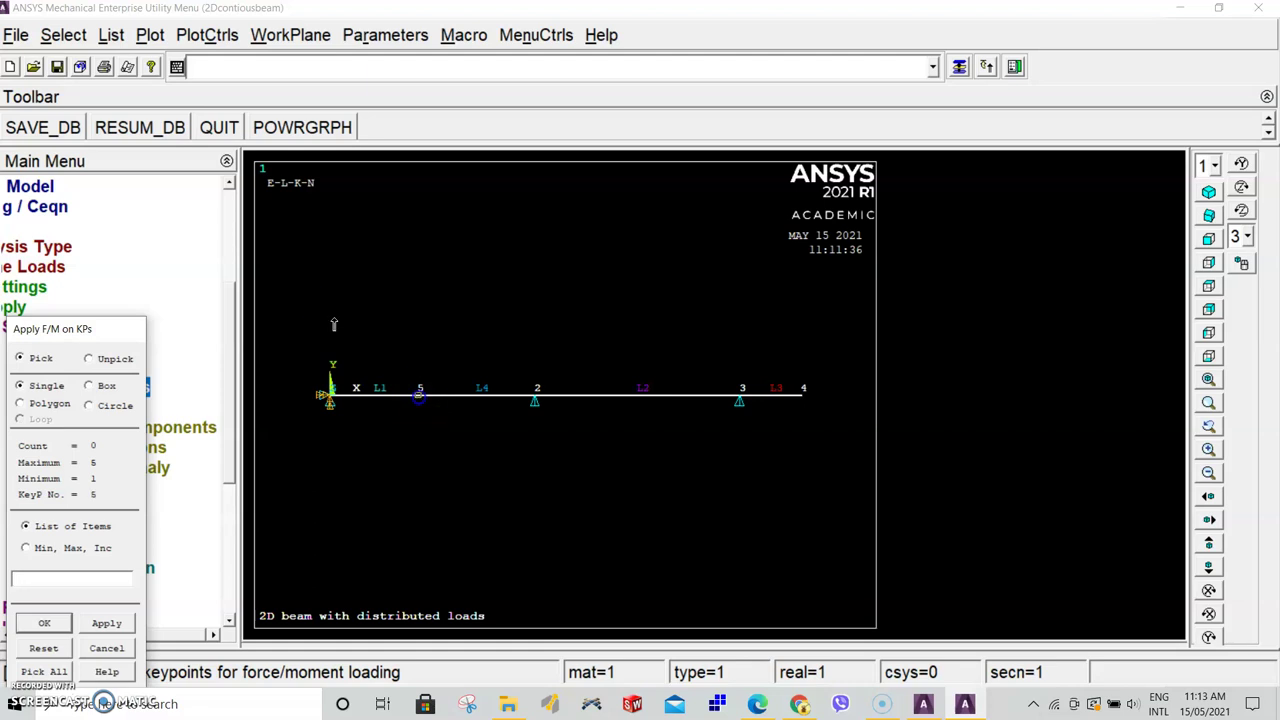
{"action": "left_click", "coordinate": [47, 623]}
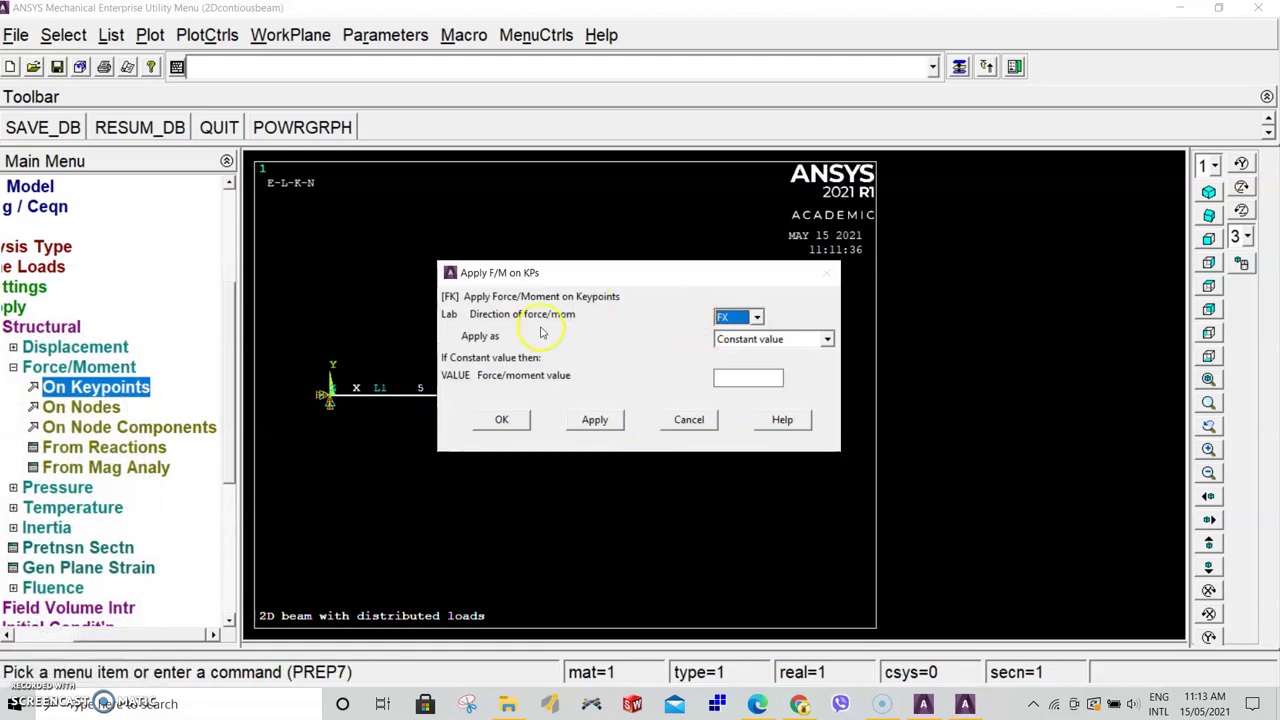
{"action": "left_click", "coordinate": [757, 316]}
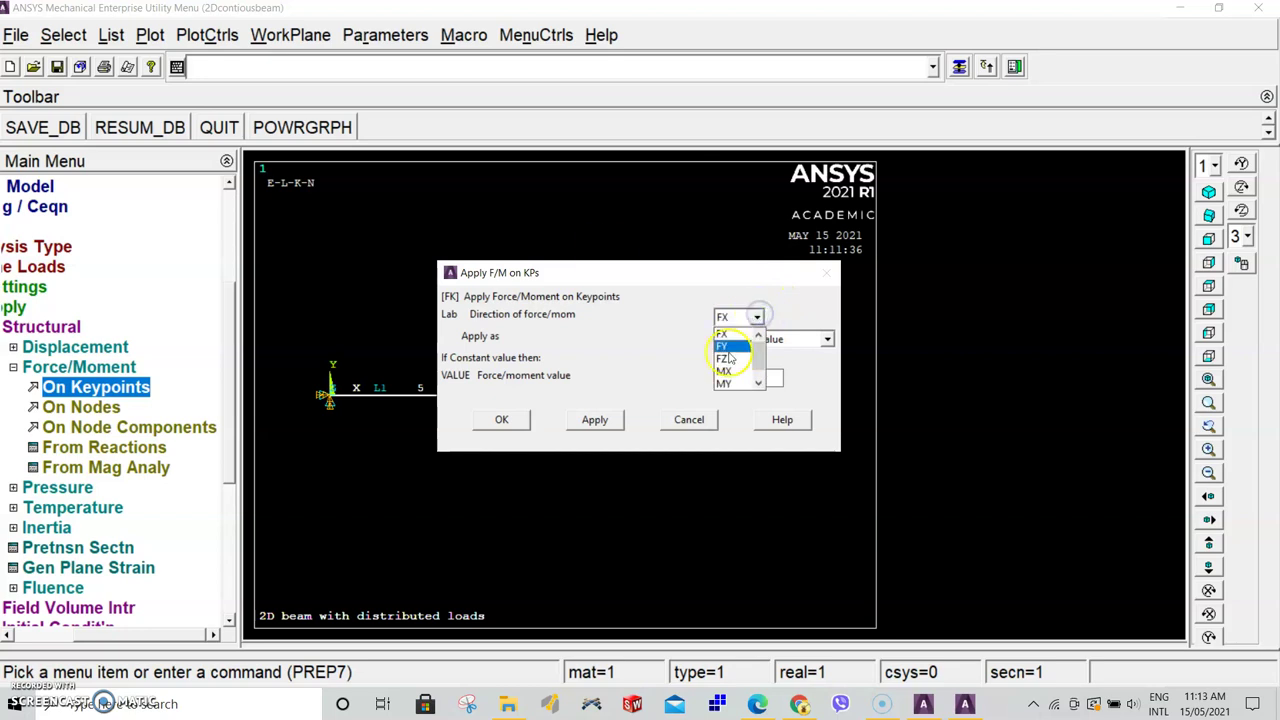
{"action": "left_click", "coordinate": [724, 345]}
{"action": "left_click", "coordinate": [748, 376]}
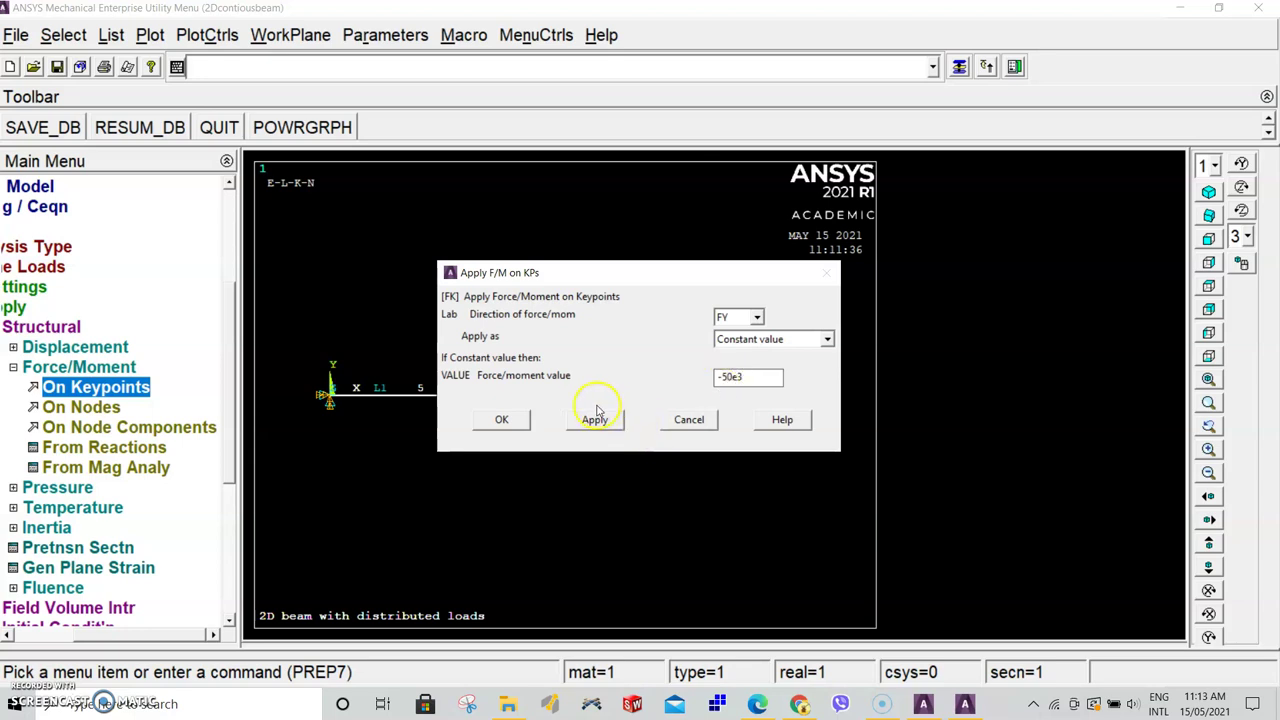
{"action": "left_click", "coordinate": [500, 421]}
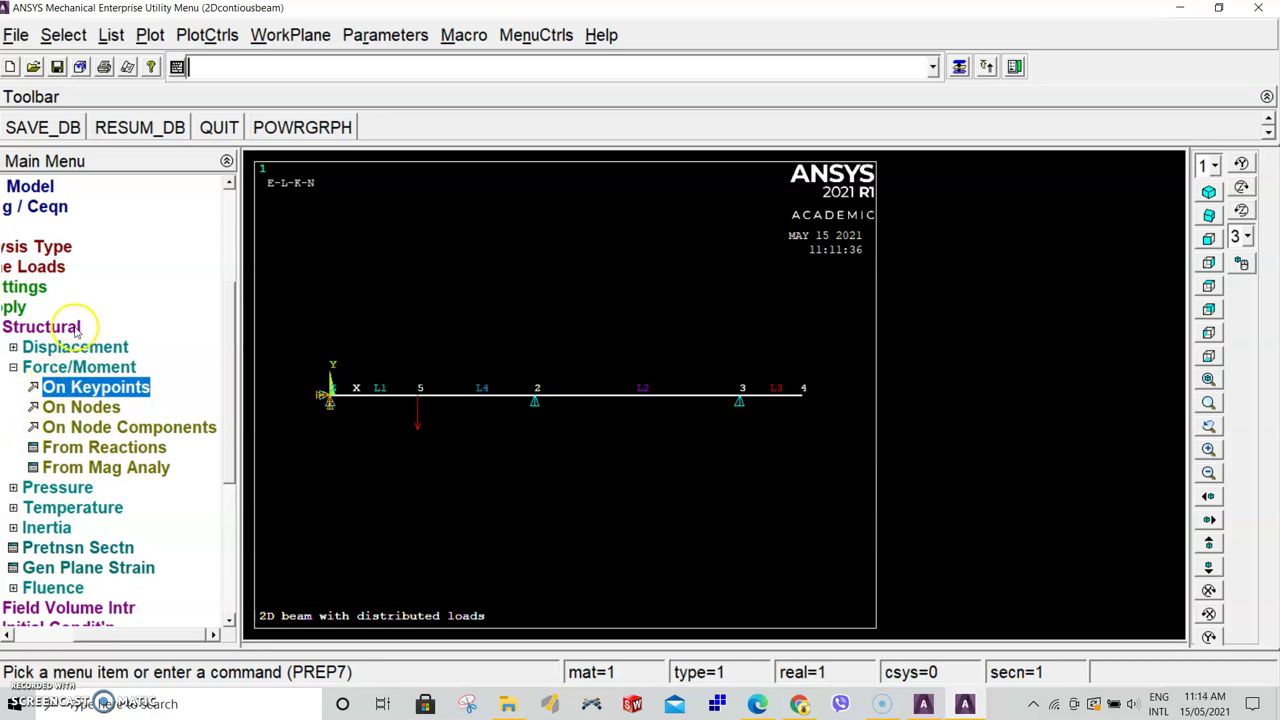
Start a beam pressure and box-select the first-span elements from keypoint 1 to 2
{"action": "left_click", "coordinate": [74, 368]}
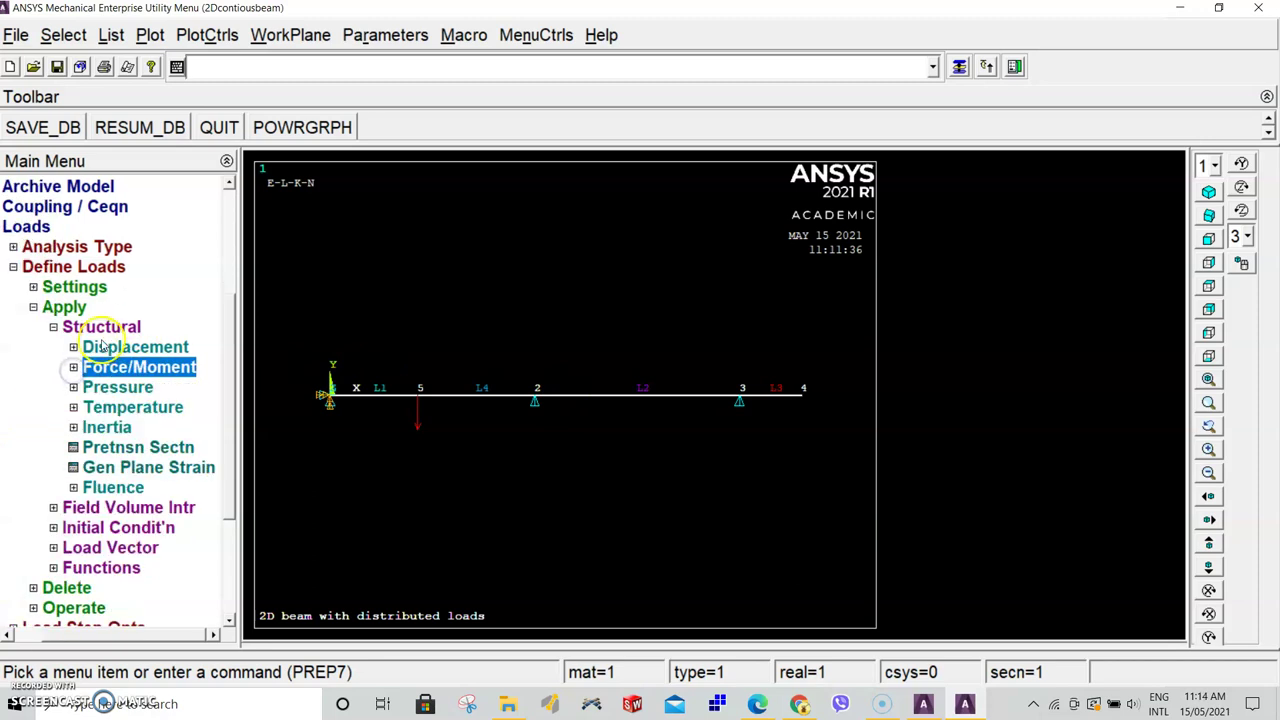
{"action": "left_click", "coordinate": [113, 390]}
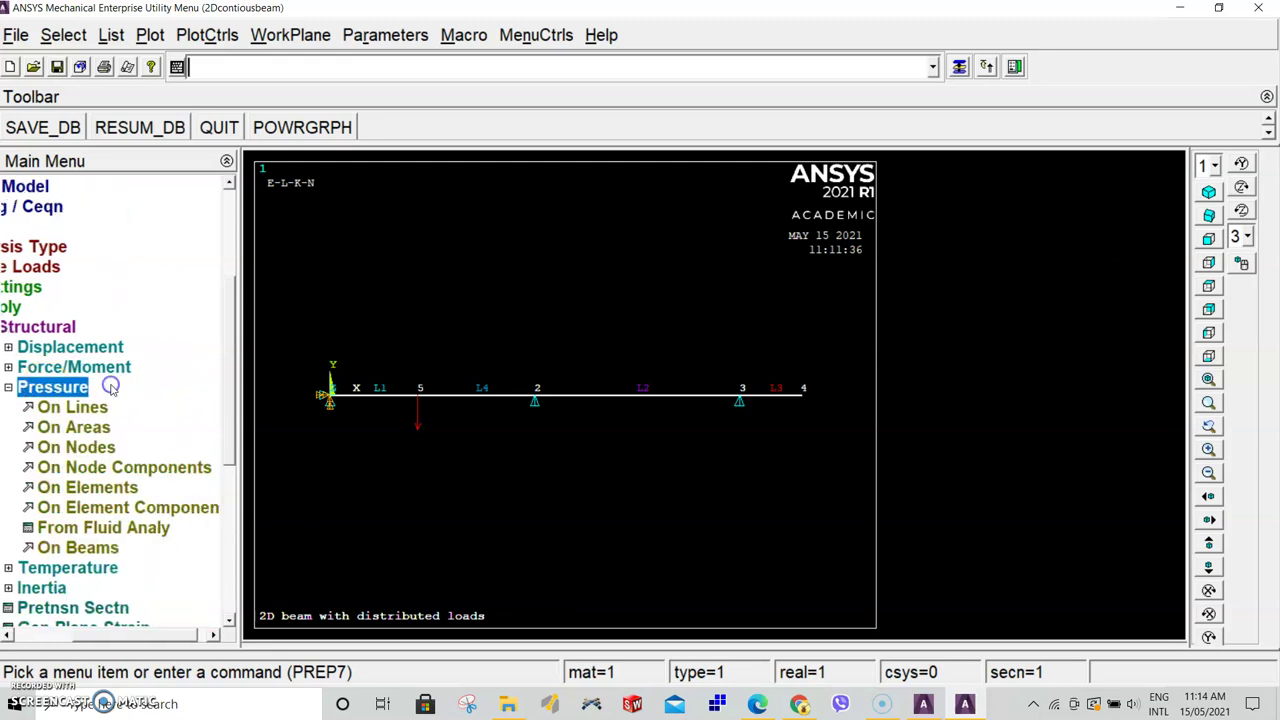
{"action": "left_click", "coordinate": [78, 548]}
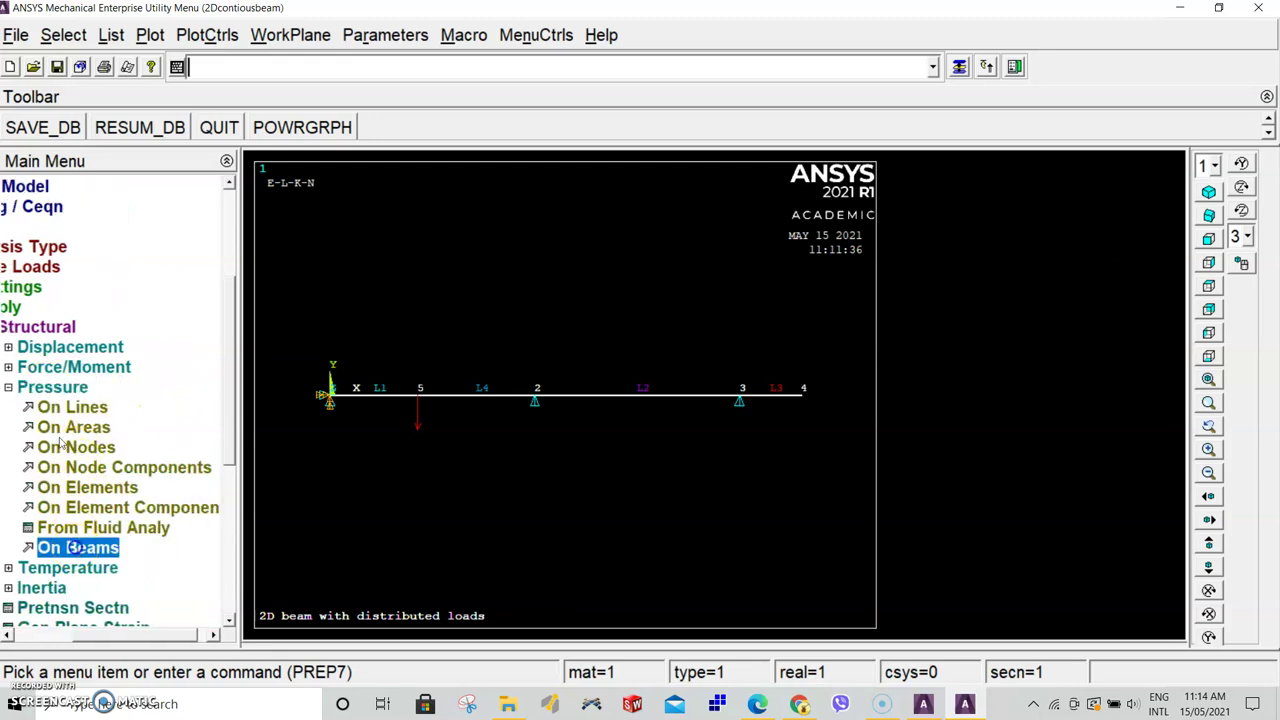
{"action": "left_click_drag", "start_coordinate": [32, 336], "coordinate": [138, 168]}
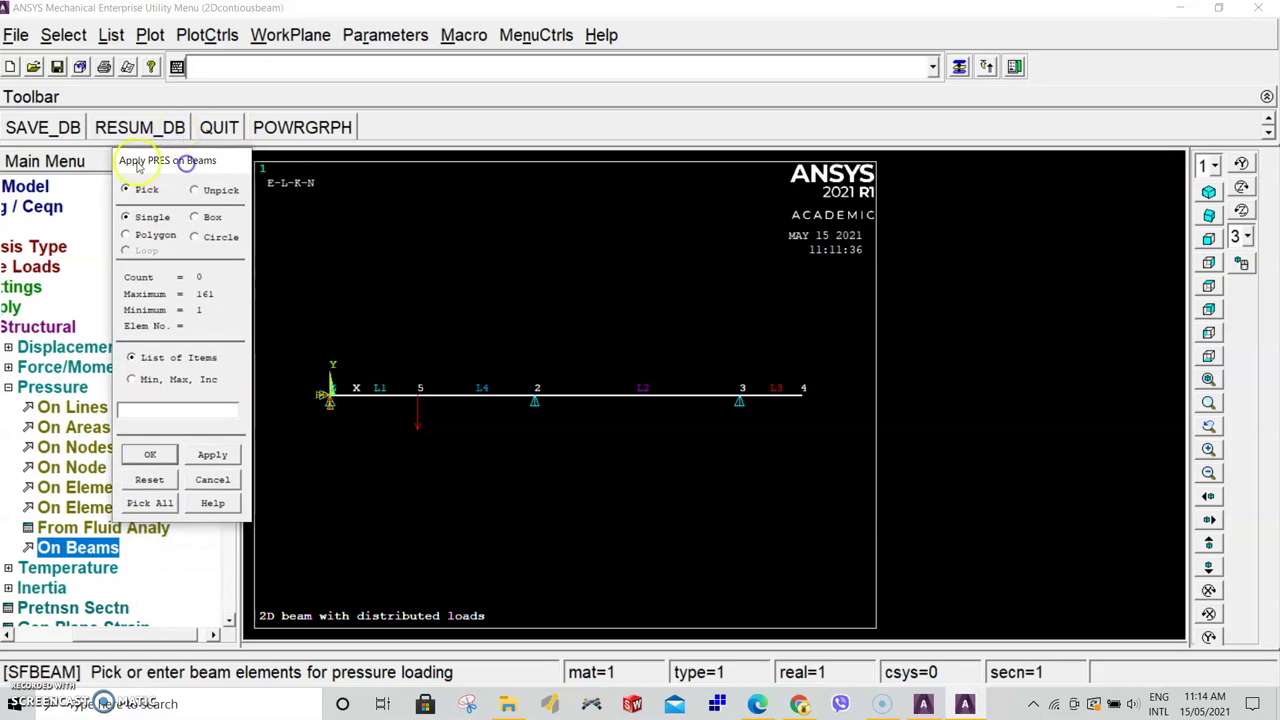
{"action": "left_click", "coordinate": [197, 218]}
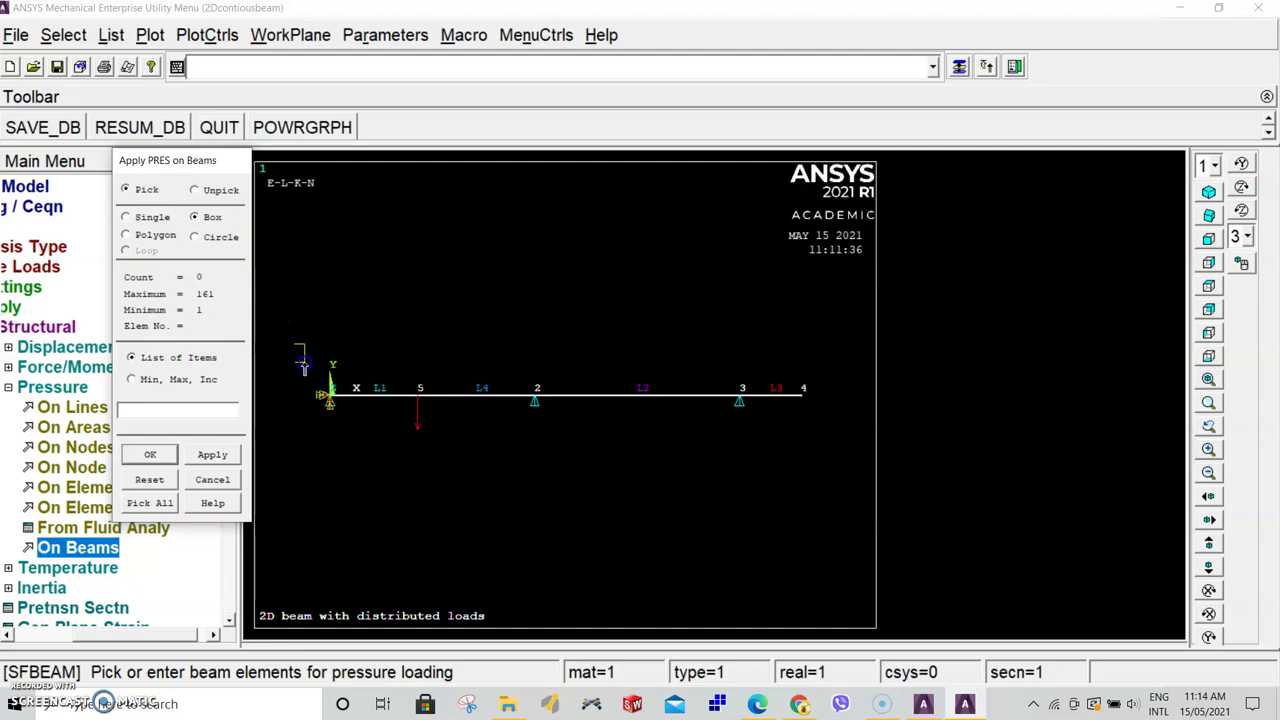
{"action": "left_click_drag", "start_coordinate": [303, 366], "coordinate": [534, 436]}
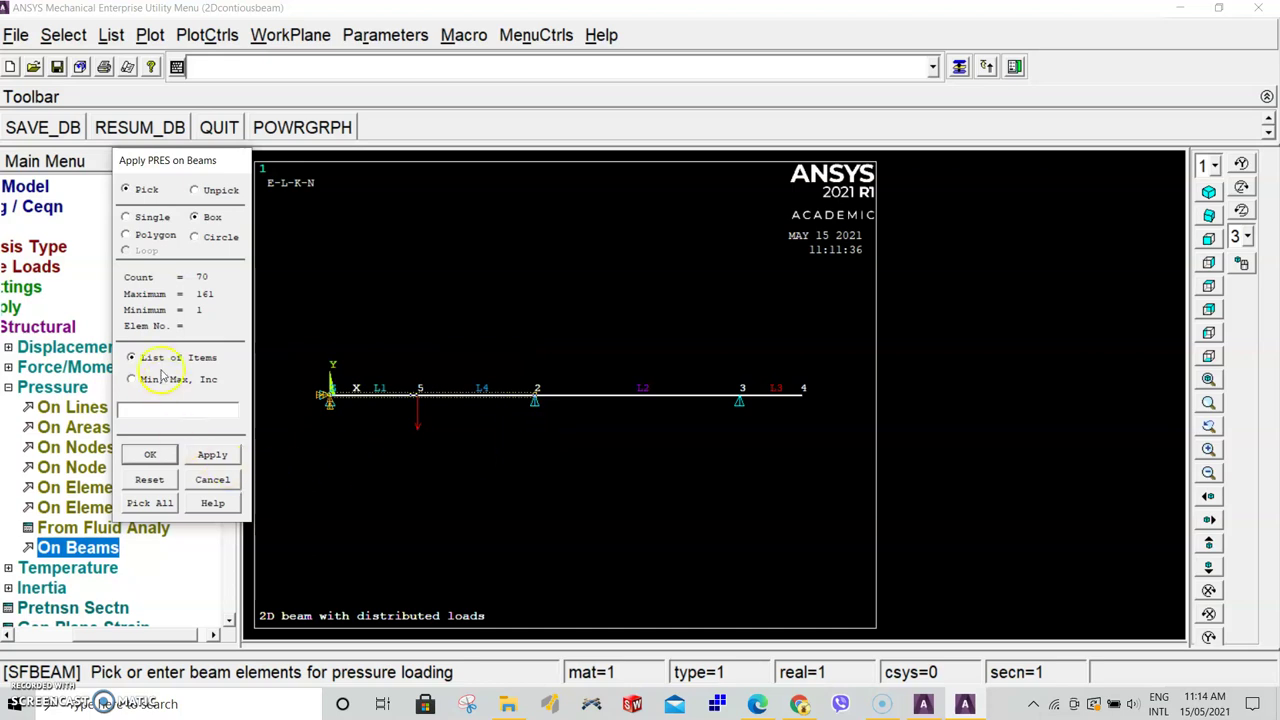
{"action": "left_click", "coordinate": [147, 454]}
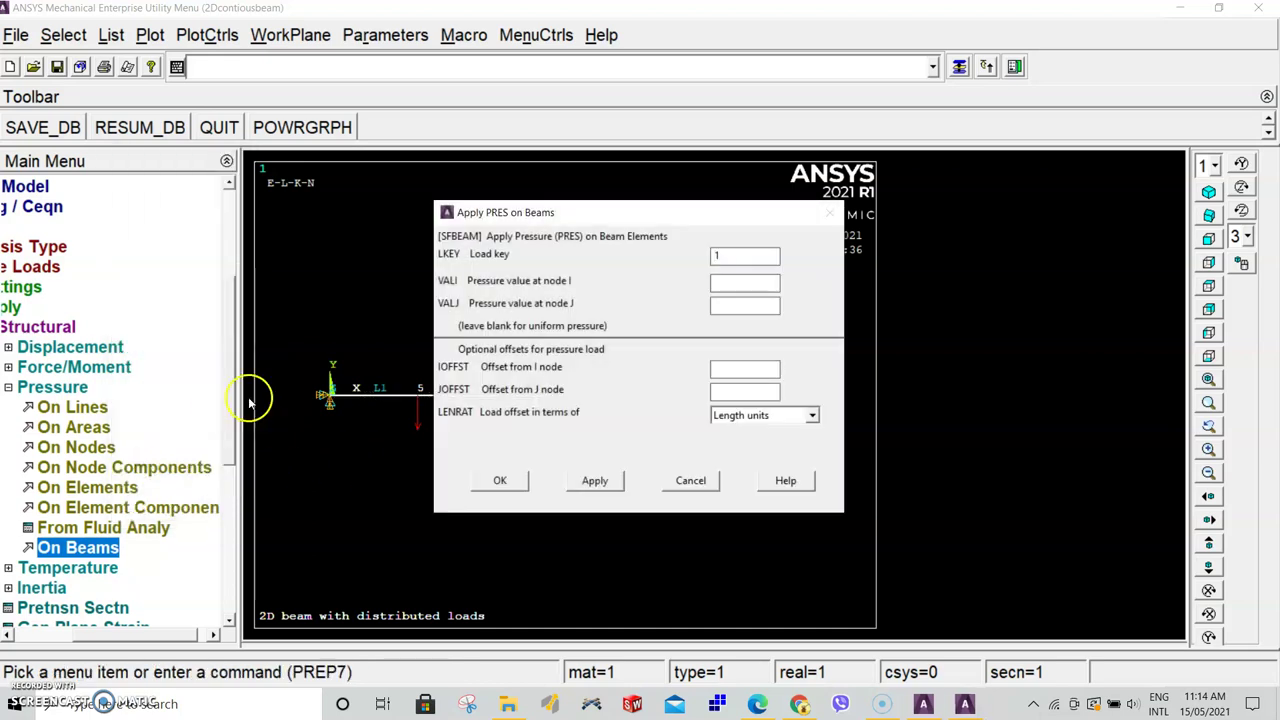
Set load key 2 with a uniform 200e3 pressure on the selected elements
{"action": "left_click_drag", "start_coordinate": [727, 255], "coordinate": [691, 247]}
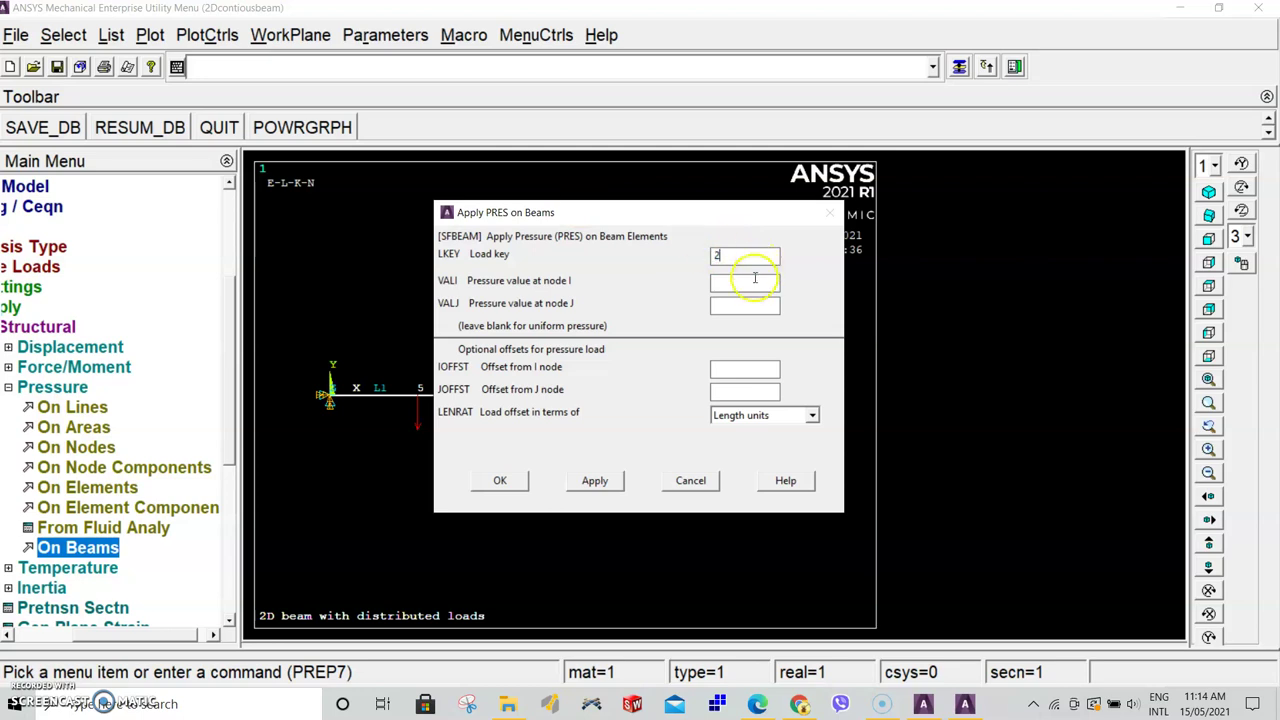
{"action": "left_click", "coordinate": [751, 281]}
{"action": "type", "text": "200e3"}
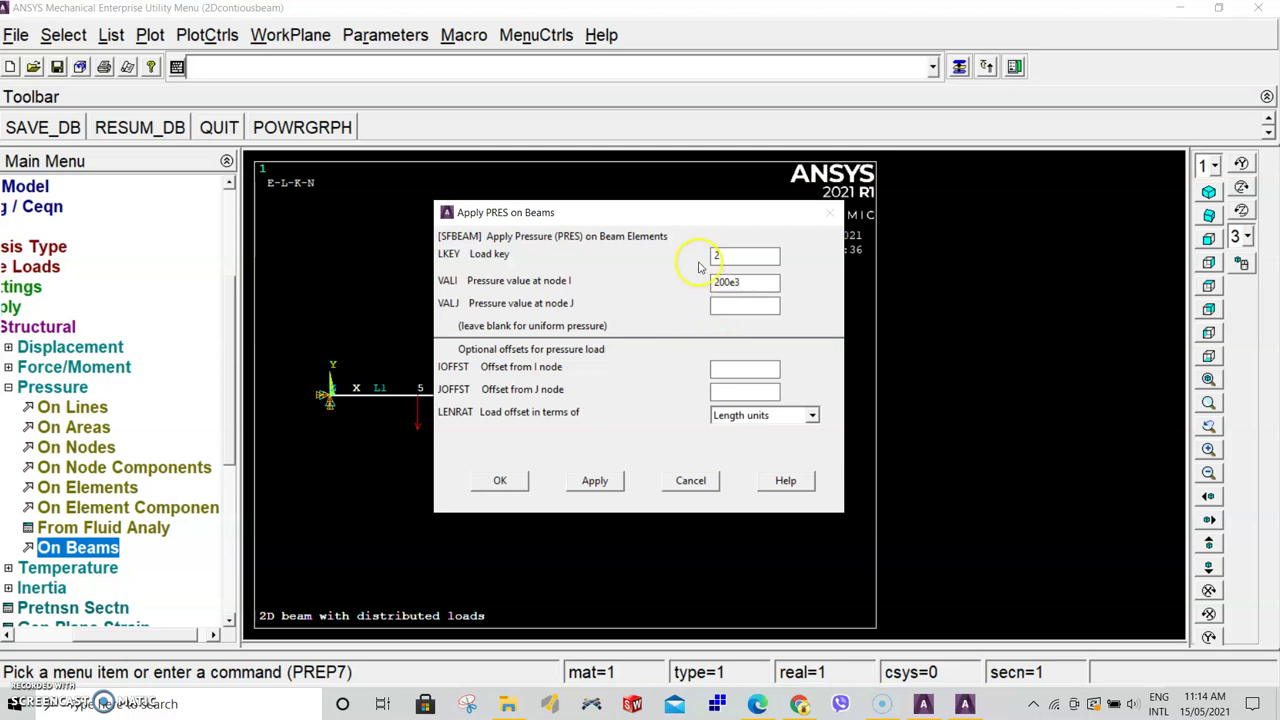
{"action": "left_click_drag", "start_coordinate": [661, 217], "coordinate": [1050, 173]}
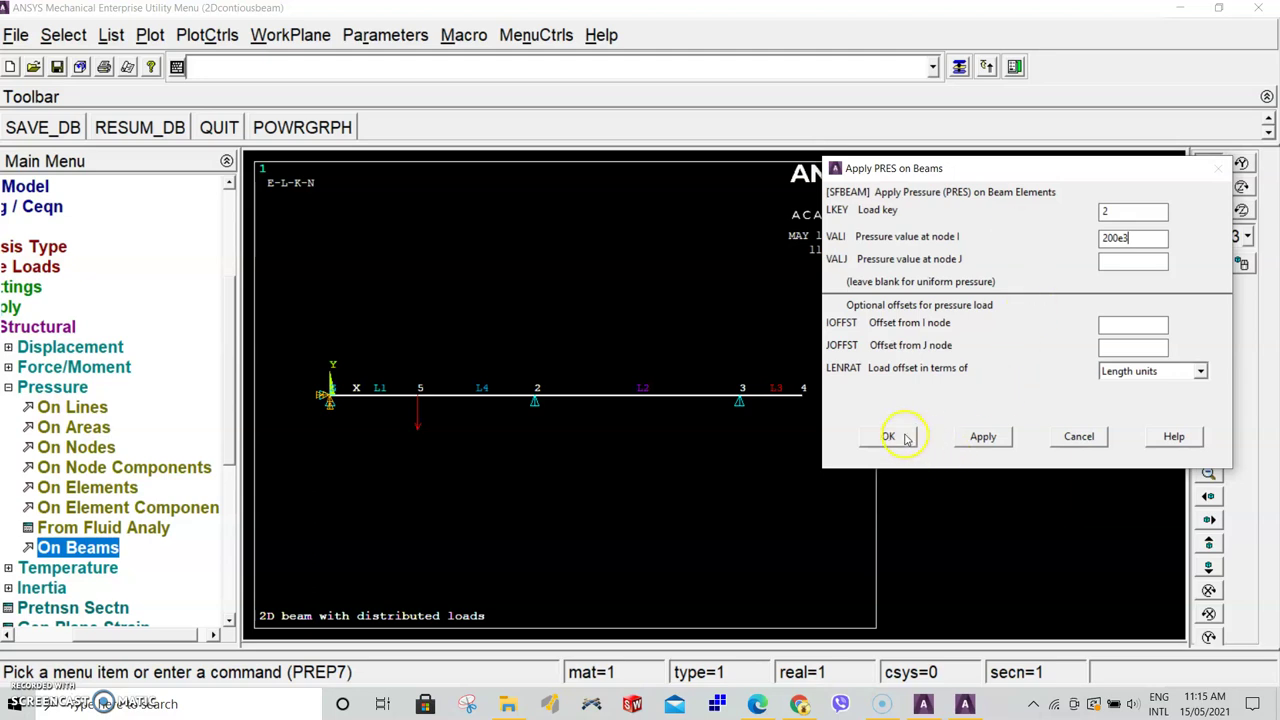
{"action": "left_click", "coordinate": [970, 445]}
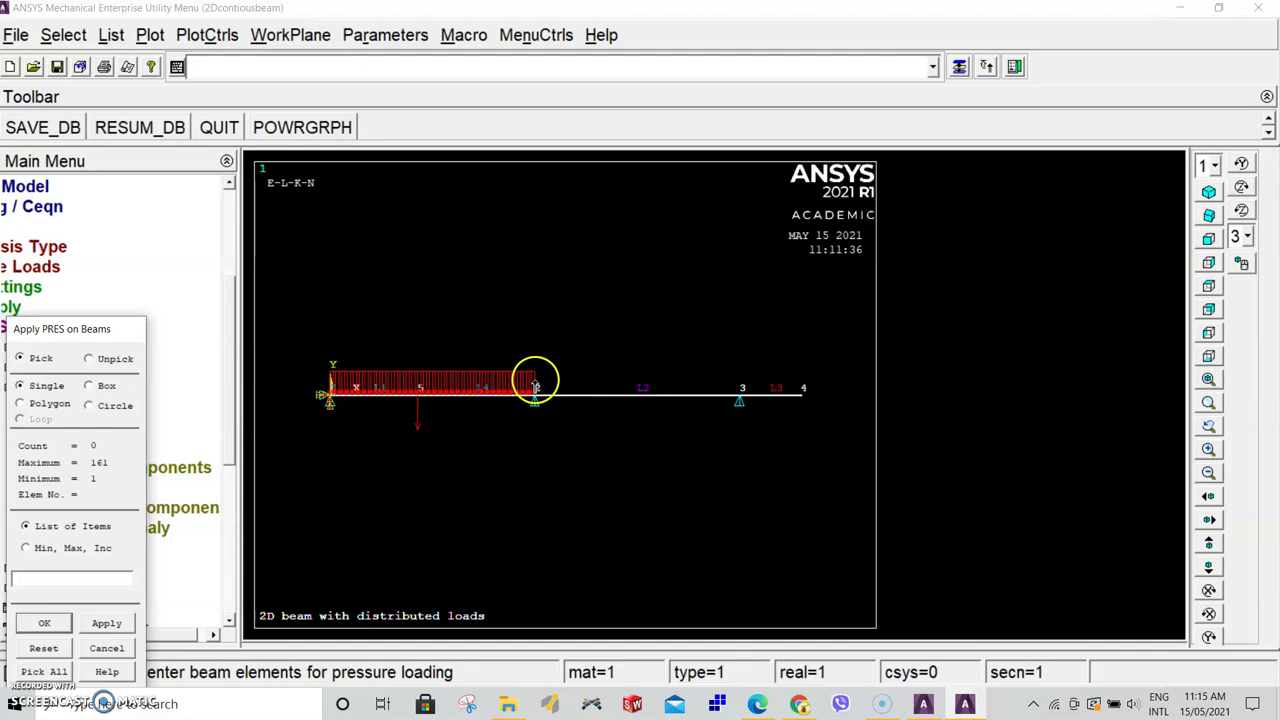
Box-select the middle span (keypoints 2–3) and apply a beam pressure of 50000
{"action": "left_click", "coordinate": [88, 388]}
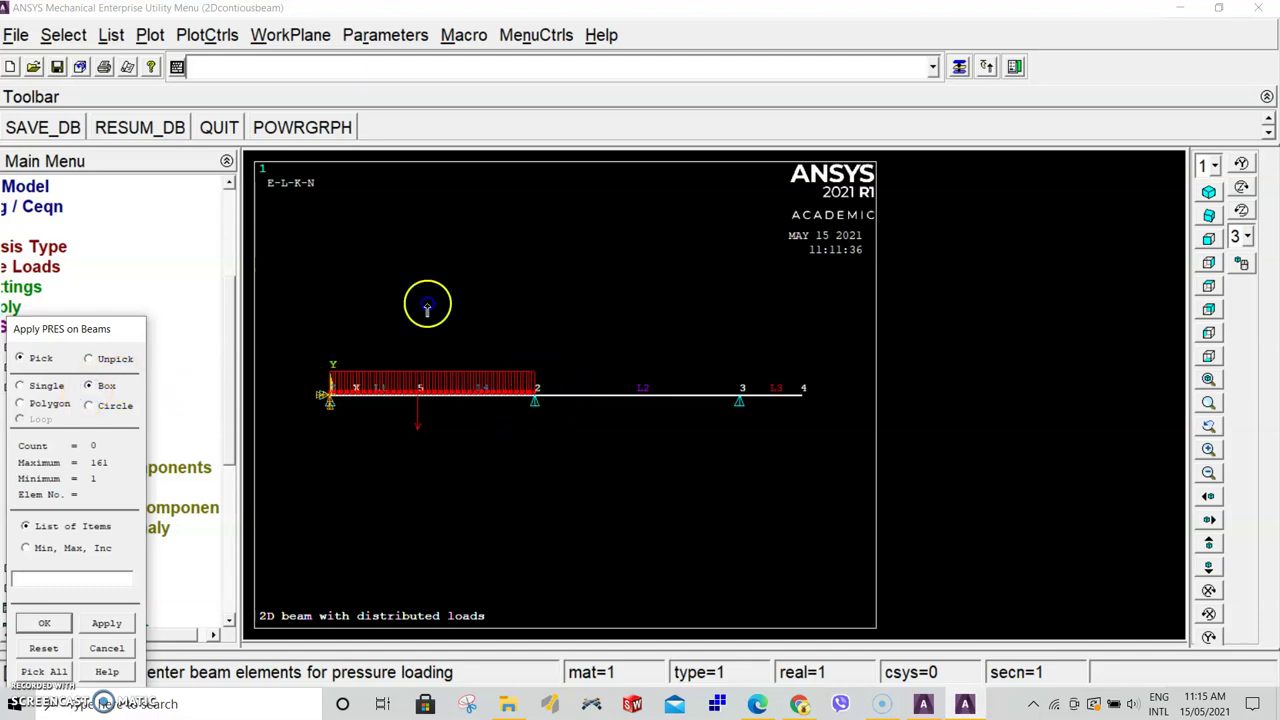
{"action": "left_click_drag", "start_coordinate": [534, 381], "coordinate": [740, 428]}
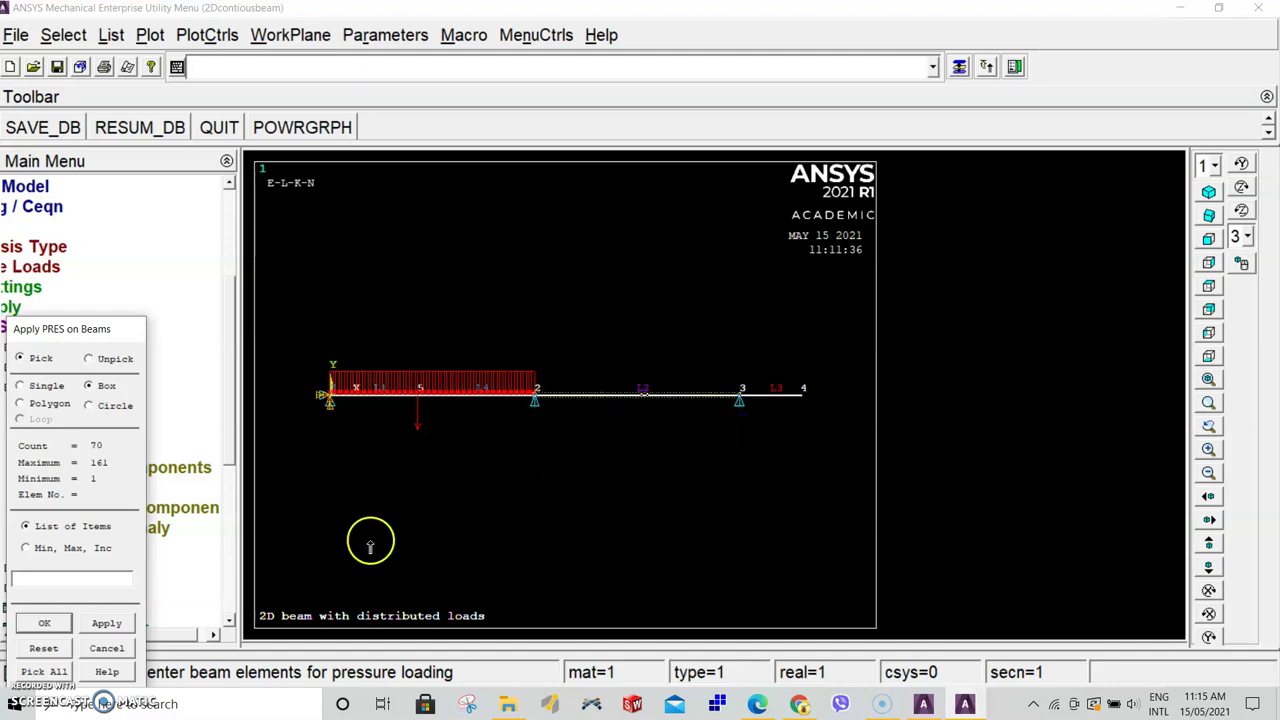
{"action": "left_click", "coordinate": [45, 623]}
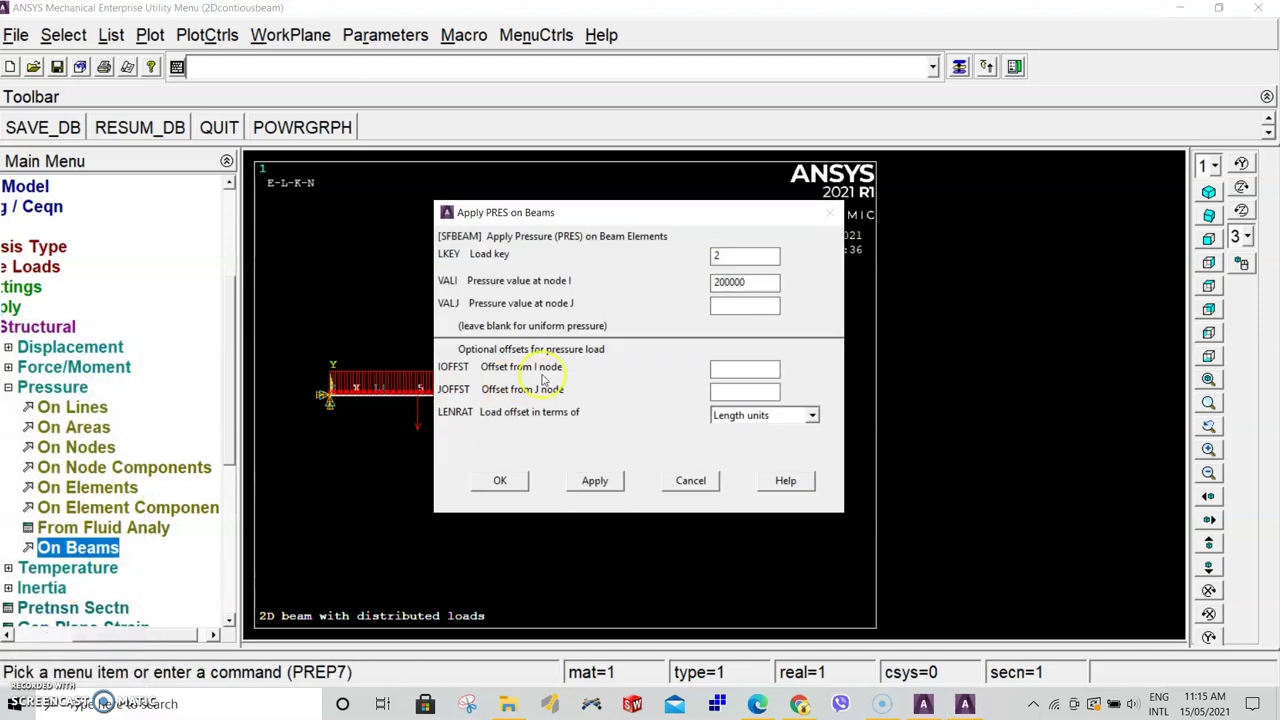
{"action": "double_click", "coordinate": [756, 281]}
{"action": "left_click", "coordinate": [587, 484]}
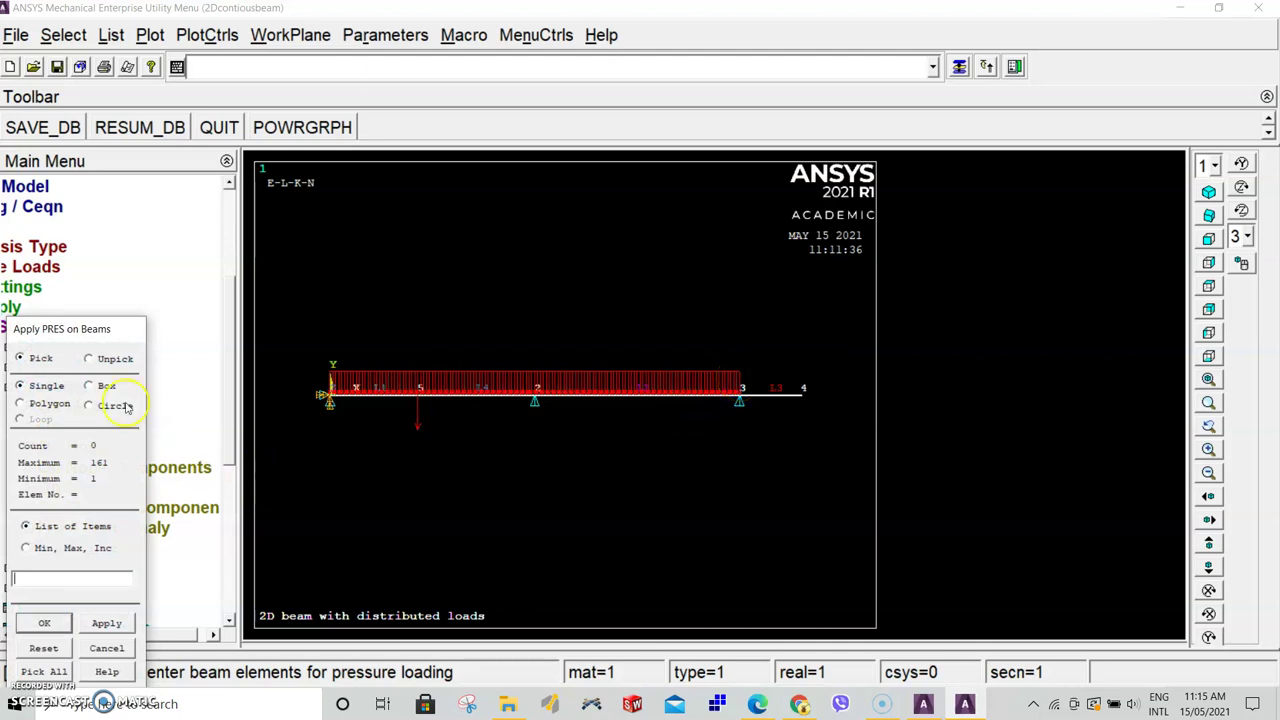
Box-select the last span (keypoints 3–4) and apply a beam pressure of 150e3
{"action": "left_click", "coordinate": [89, 385]}
{"action": "left_click_drag", "start_coordinate": [740, 378], "coordinate": [833, 430]}
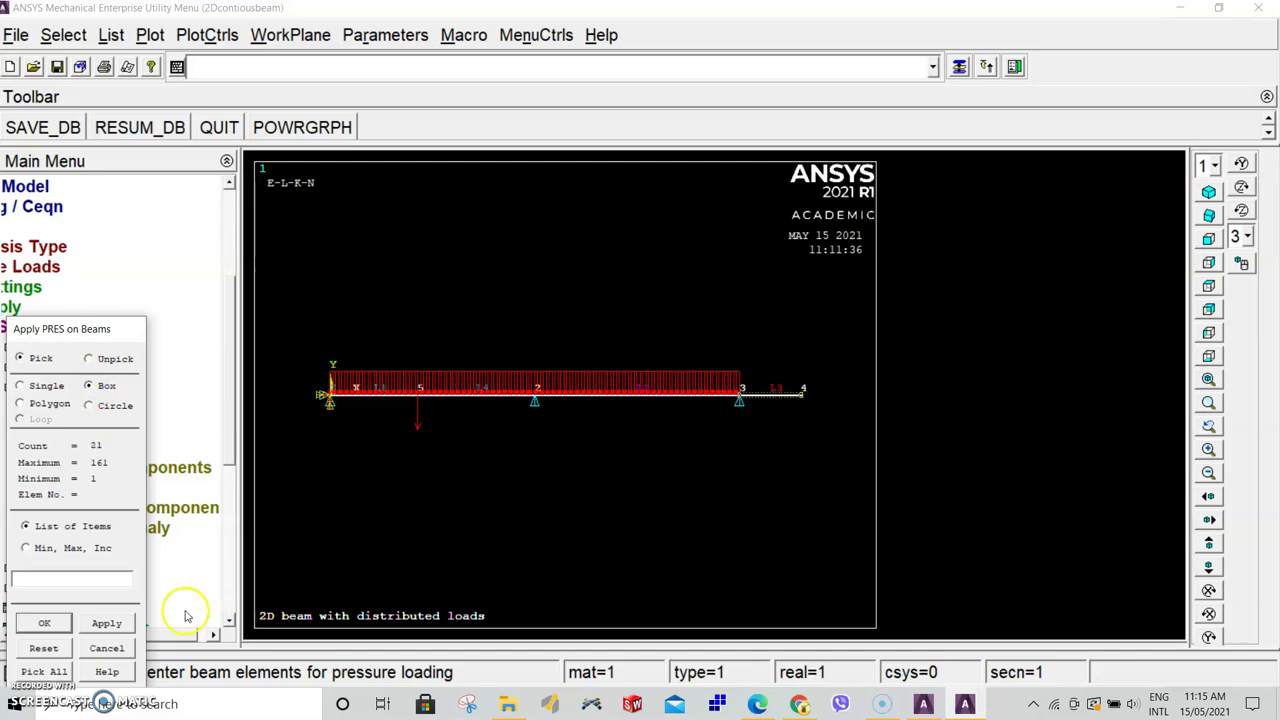
{"action": "left_click", "coordinate": [45, 623]}
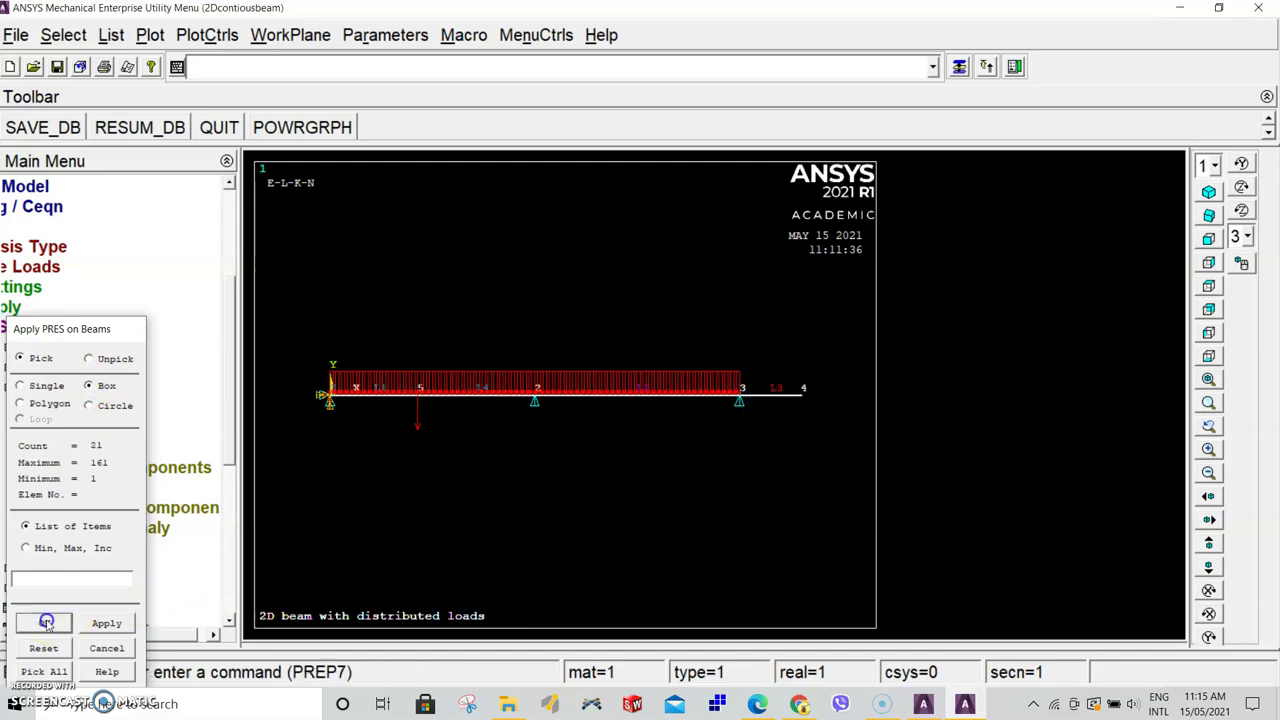
{"action": "left_click", "coordinate": [755, 281]}
{"action": "left_click_drag", "start_coordinate": [755, 281], "coordinate": [686, 276]}
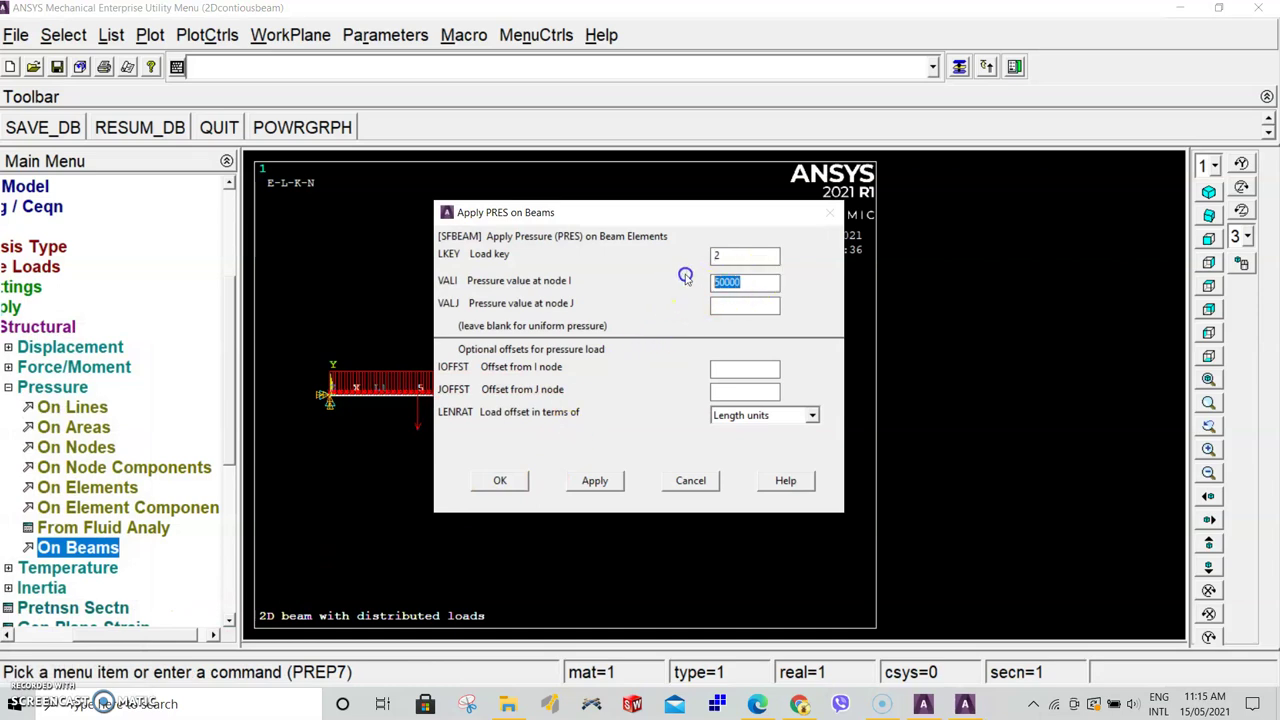
{"action": "type", "text": "150e3"}
{"action": "left_click_drag", "start_coordinate": [669, 212], "coordinate": [838, 164]}
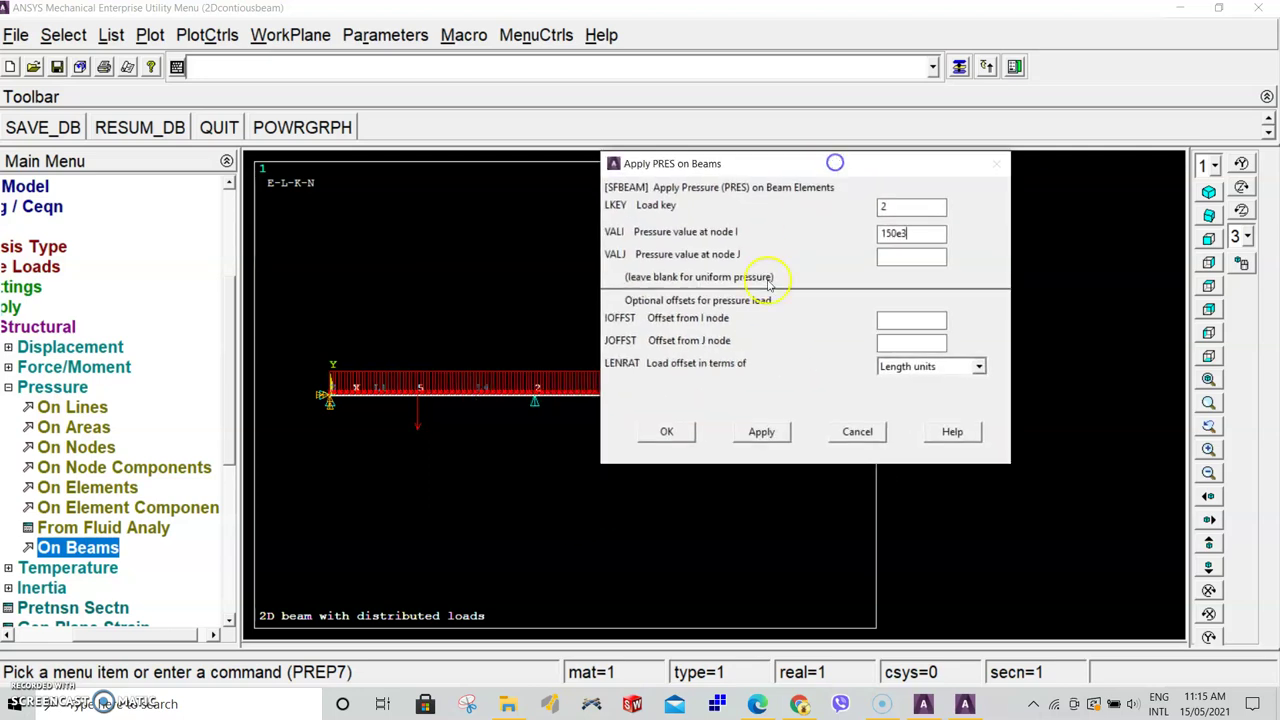
{"action": "left_click", "coordinate": [670, 431]}
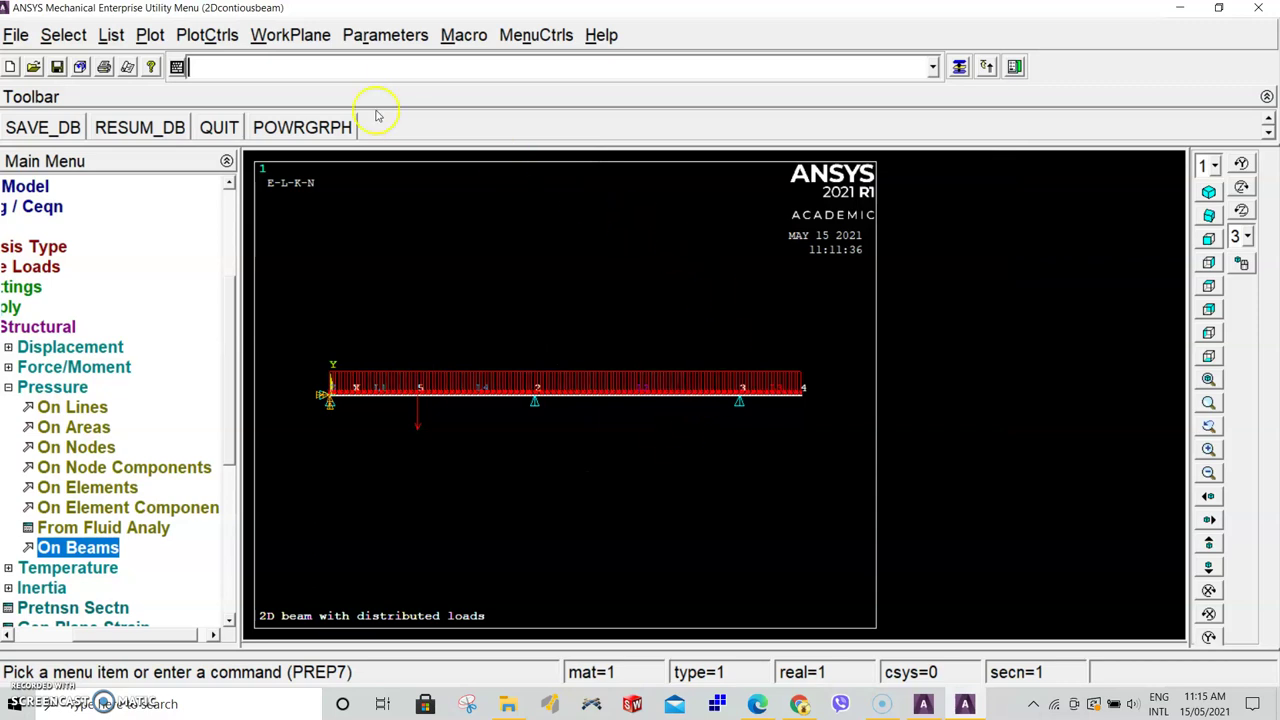
Replot the beam with all loads shown and a pressure legend from 0 to 200000
{"action": "left_click", "coordinate": [150, 35]}
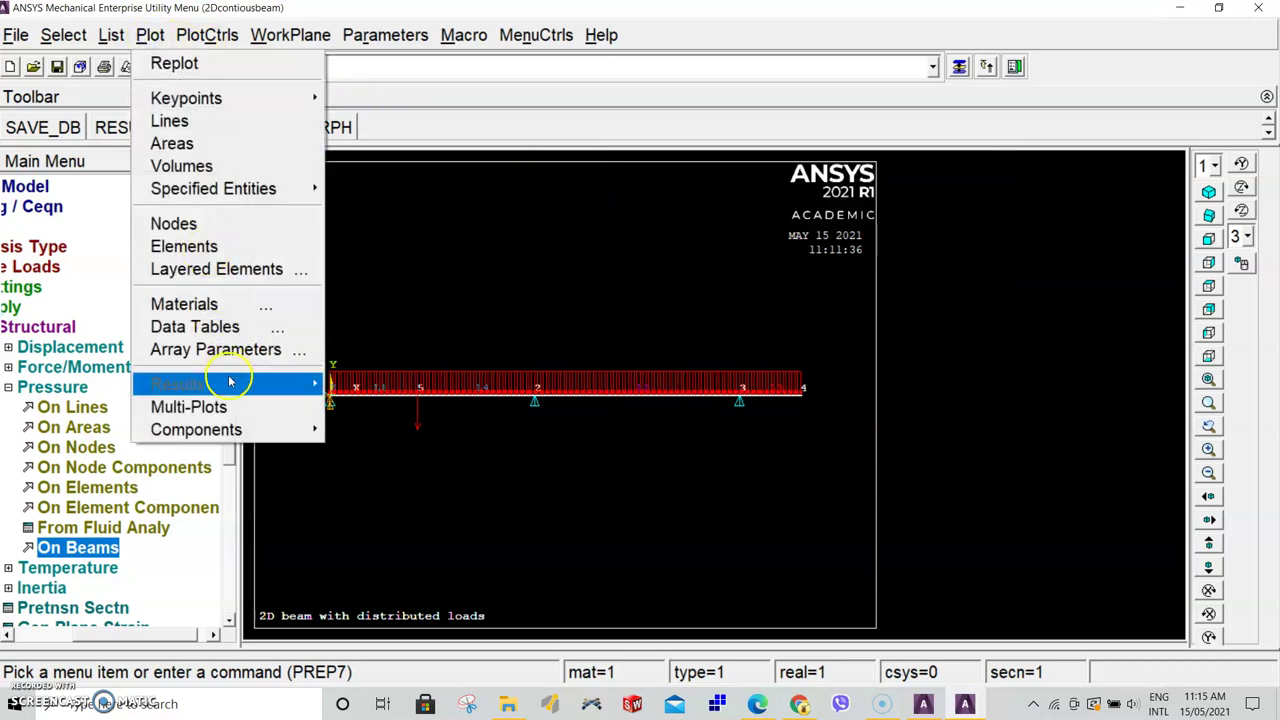
{"action": "left_click", "coordinate": [228, 407]}
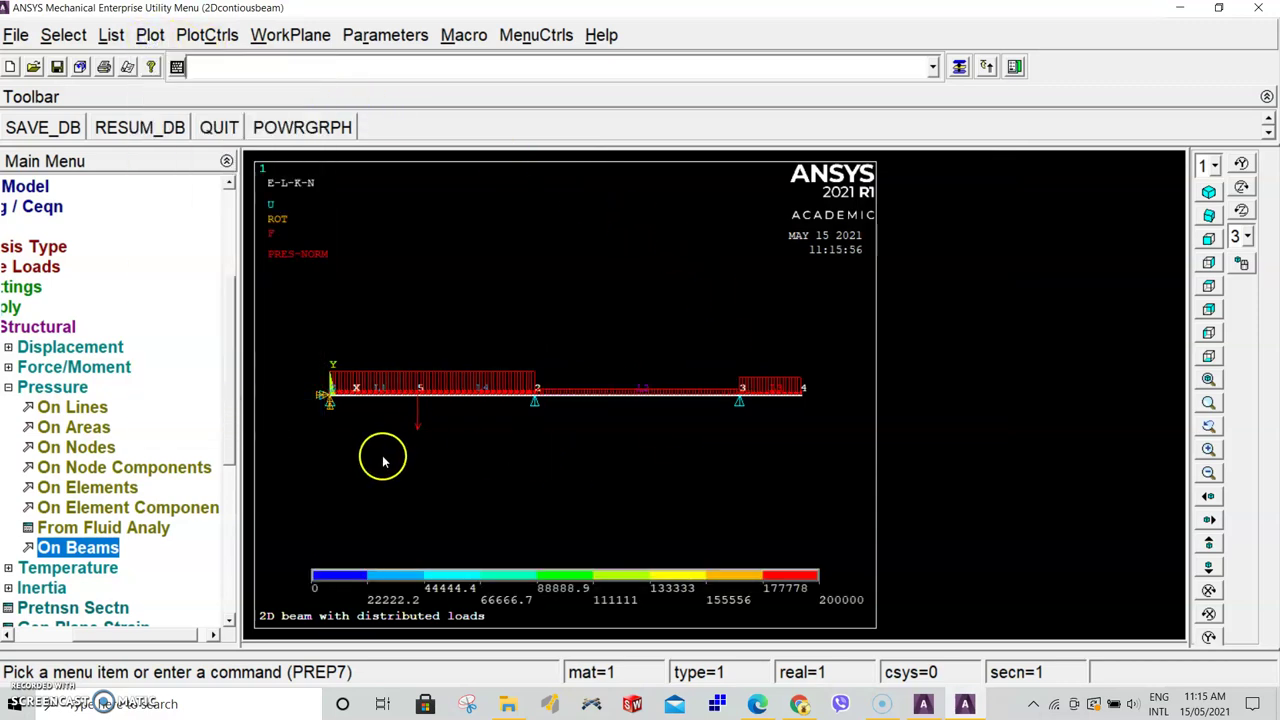